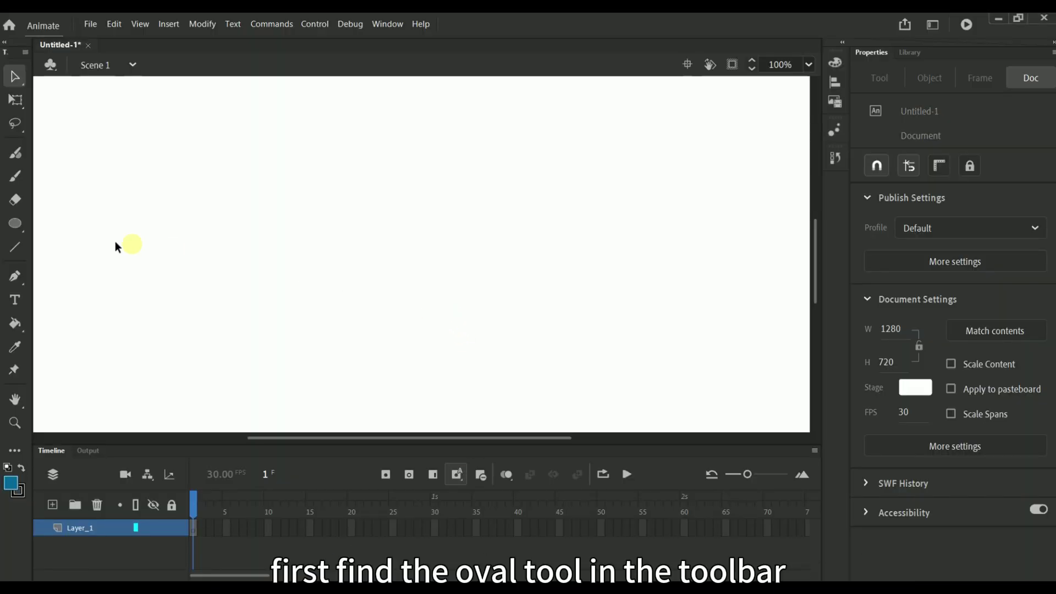
Draw a circle about 184 px in diameter on the stage with the Oval tool in Object Drawing mode
{"action": "left_click", "coordinate": [15, 224]}
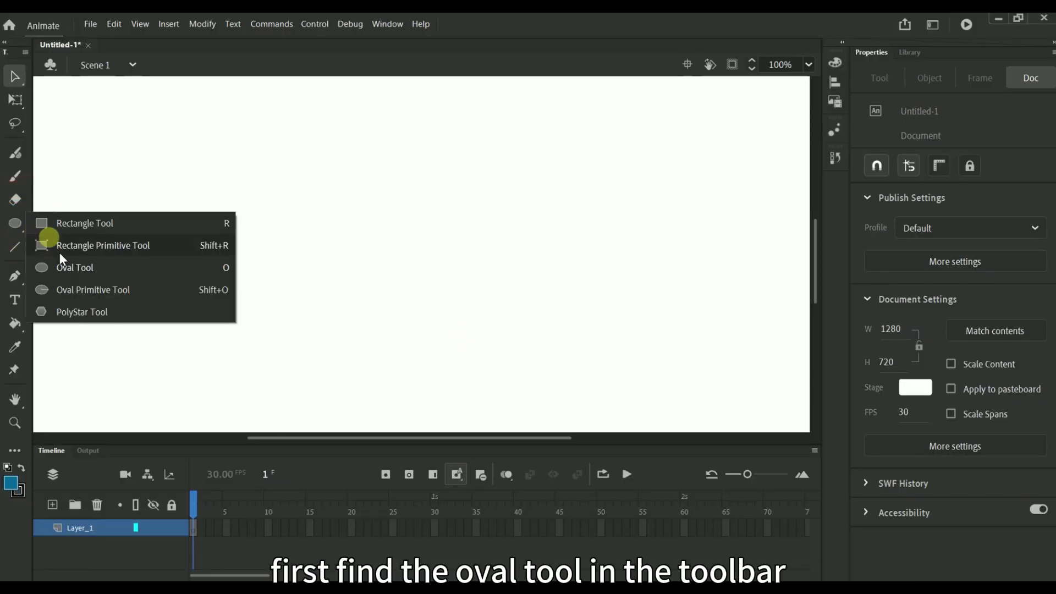
{"action": "left_click", "coordinate": [132, 270]}
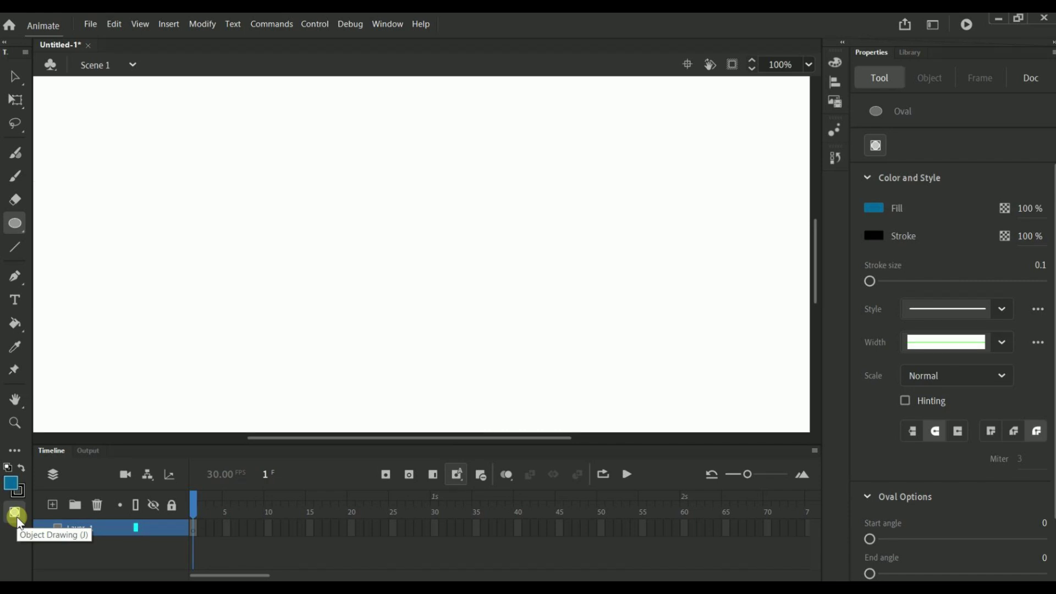
{"action": "left_click", "coordinate": [15, 514]}
{"action": "left_click_drag", "start_coordinate": [311, 193], "coordinate": [410, 319]}
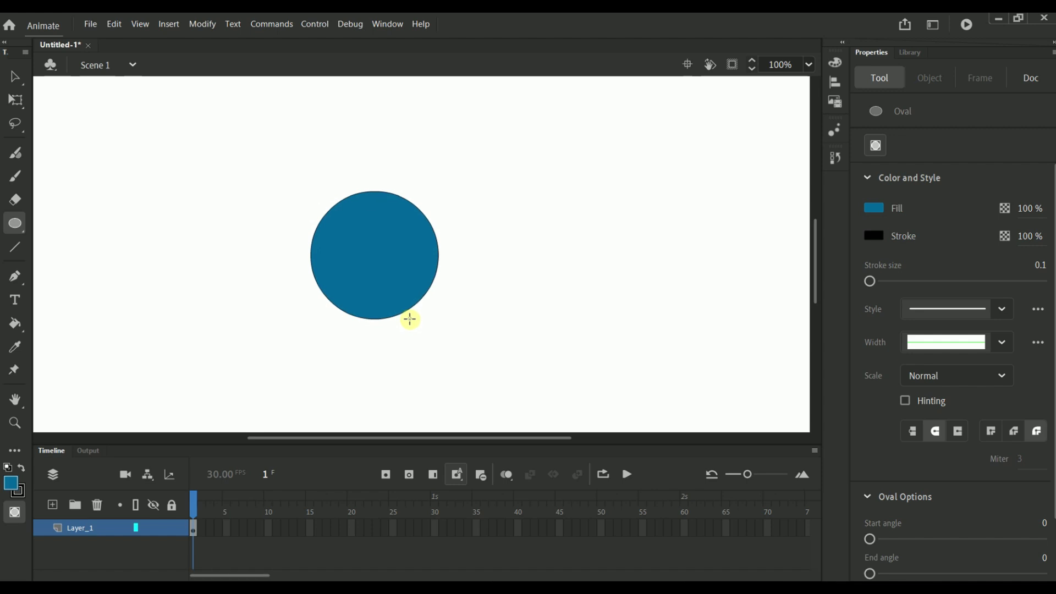
Style the circle with a black outline of stroke size 3 and a green #00CC33 fill
{"action": "key", "text": "v"}
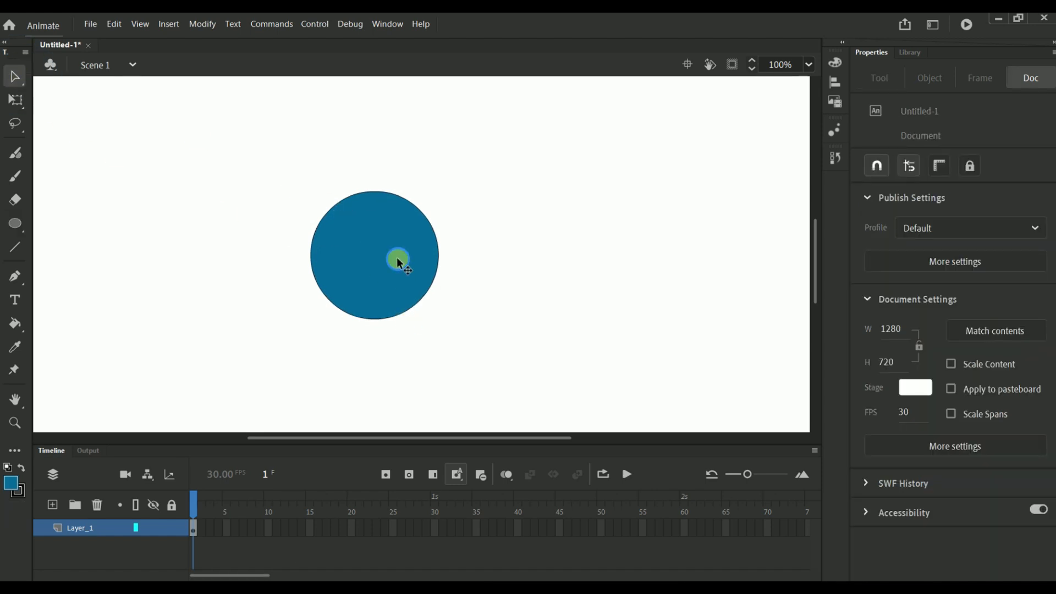
{"action": "left_click", "coordinate": [393, 261]}
{"action": "left_click", "coordinate": [873, 337]}
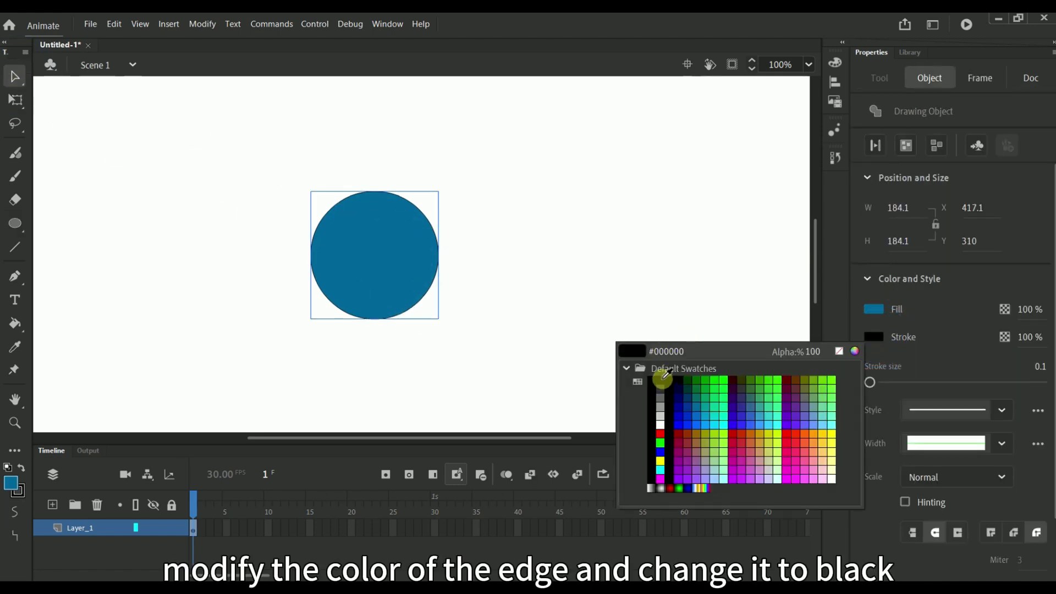
{"action": "left_click", "coordinate": [660, 383]}
{"action": "left_click", "coordinate": [871, 310]}
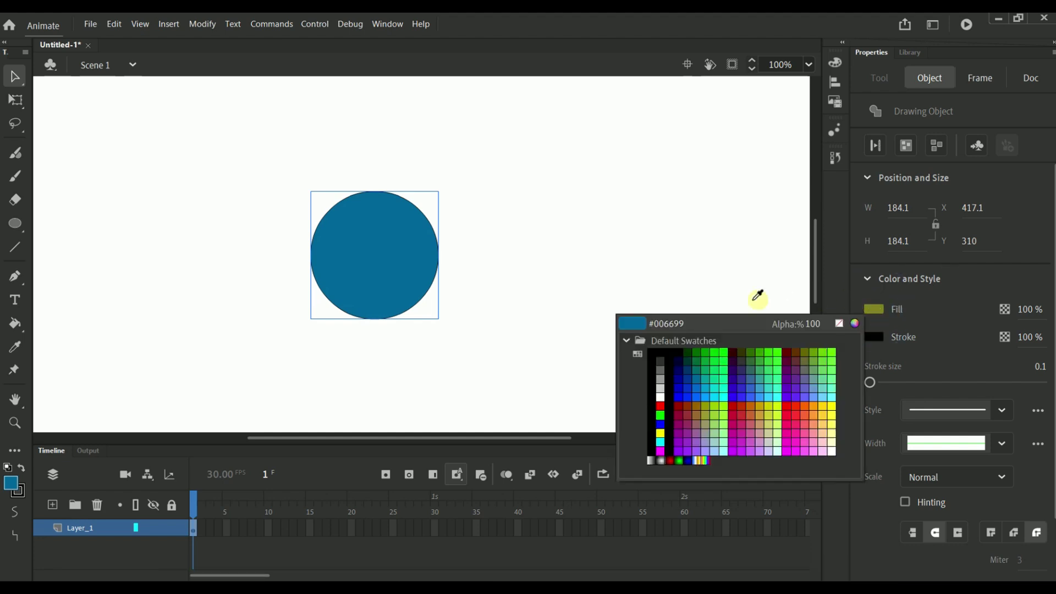
{"action": "left_click", "coordinate": [714, 352]}
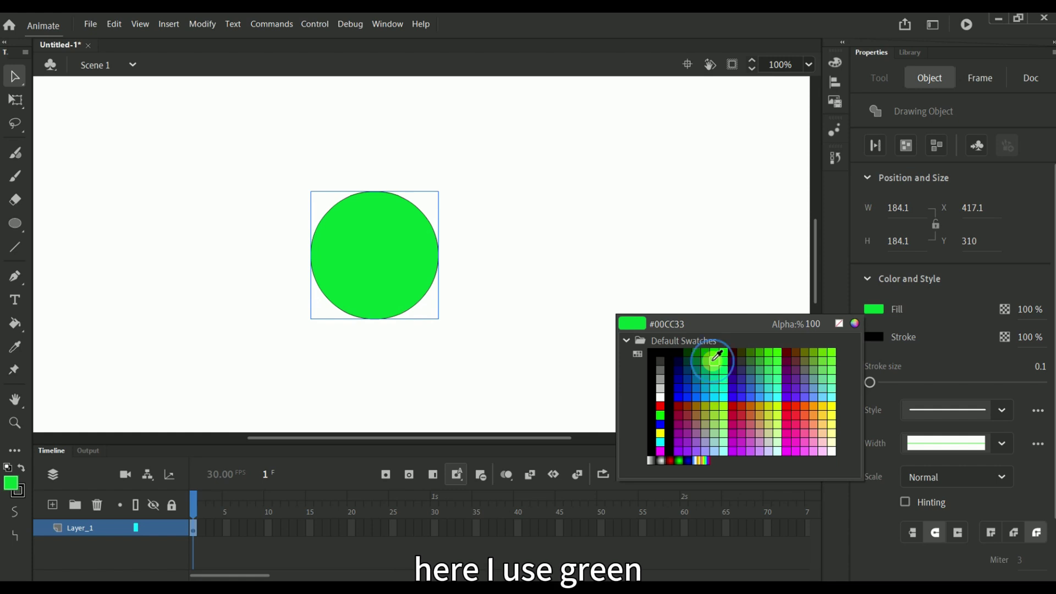
{"action": "left_click", "coordinate": [714, 358]}
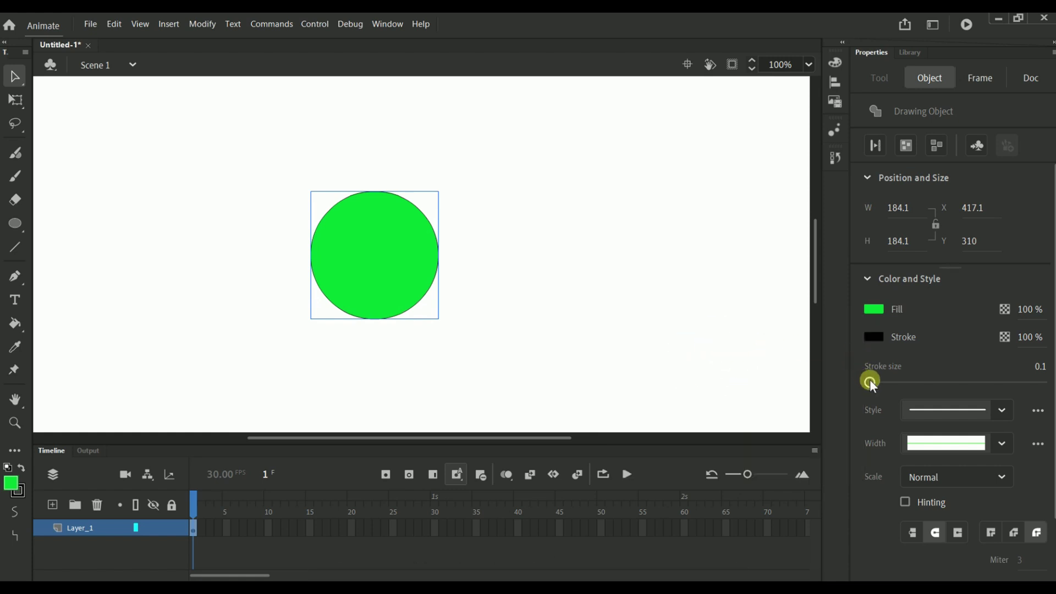
{"action": "left_click_drag", "start_coordinate": [869, 380], "coordinate": [873, 385]}
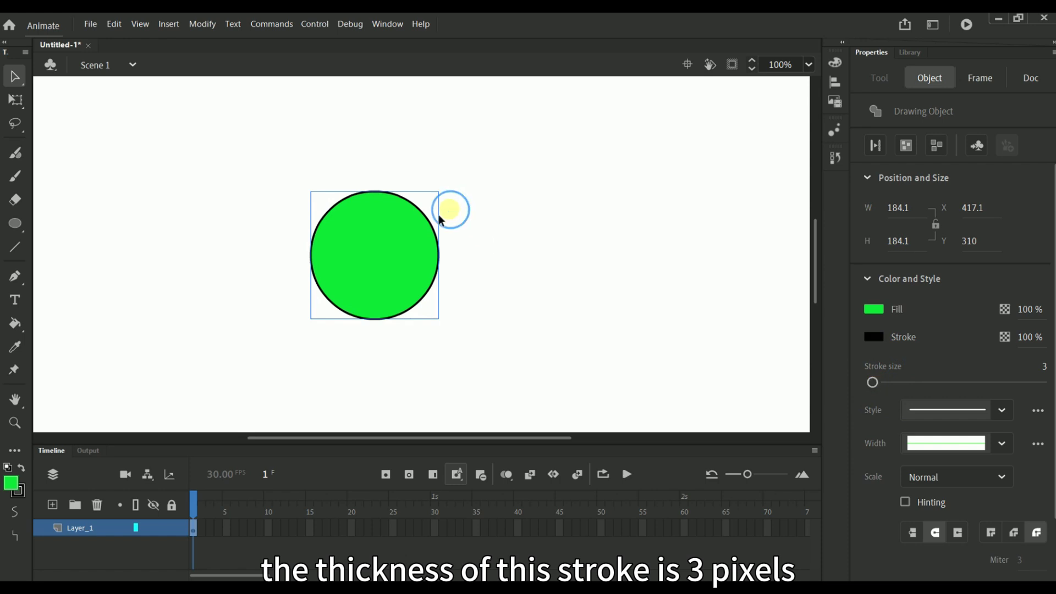
{"action": "left_click", "coordinate": [483, 265]}
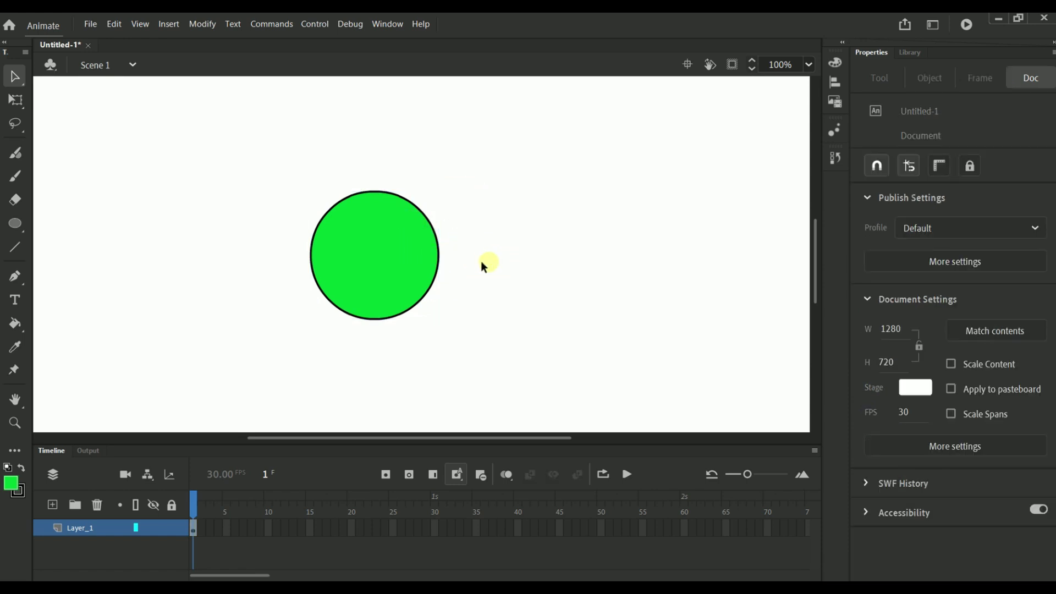
Reshape the circle's outline into a caterpillar head by bulging both lower sides outward and raising the top
{"action": "scroll", "coordinate": [430, 285], "scroll_direction": "up", "scroll_amount": 3}
{"action": "scroll", "coordinate": [377, 269], "scroll_direction": "down", "scroll_amount": 2}
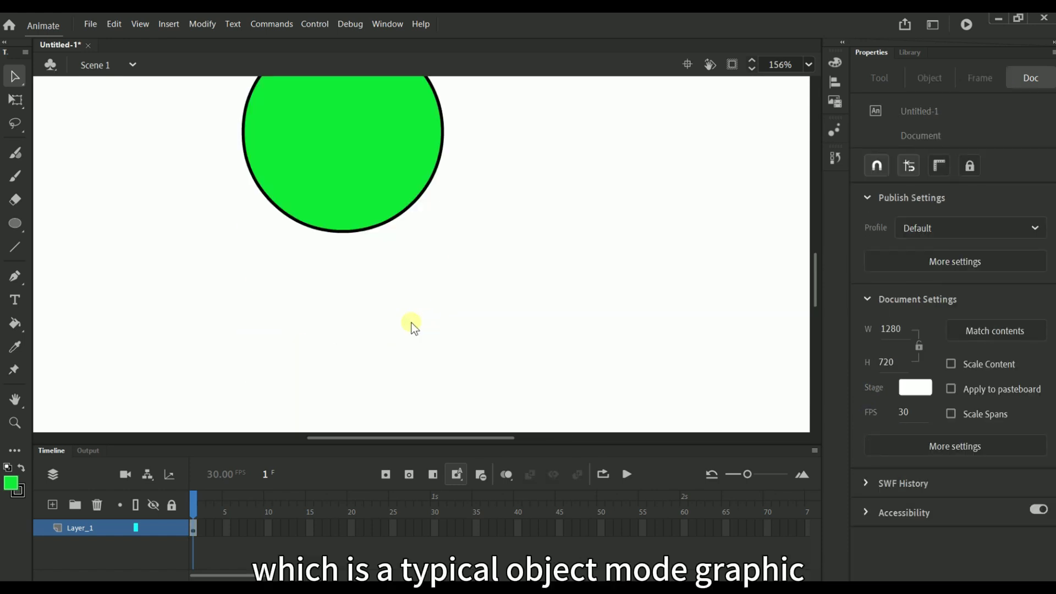
{"action": "scroll", "coordinate": [415, 335], "scroll_direction": "up", "scroll_amount": 2}
{"action": "left_click_drag", "start_coordinate": [441, 438], "coordinate": [433, 438]}
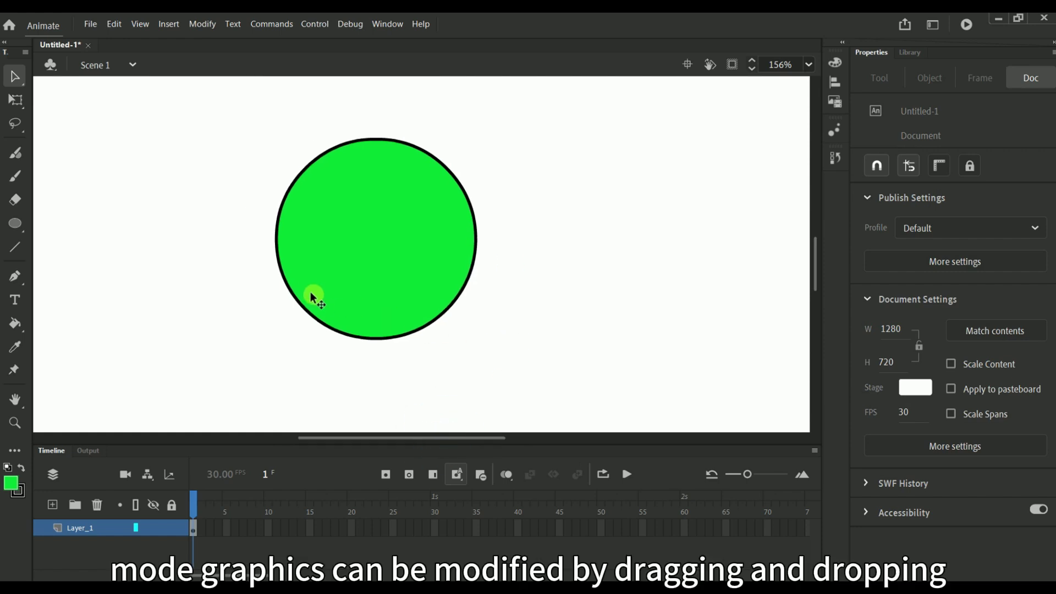
{"action": "left_click_drag", "start_coordinate": [296, 300], "coordinate": [287, 302]}
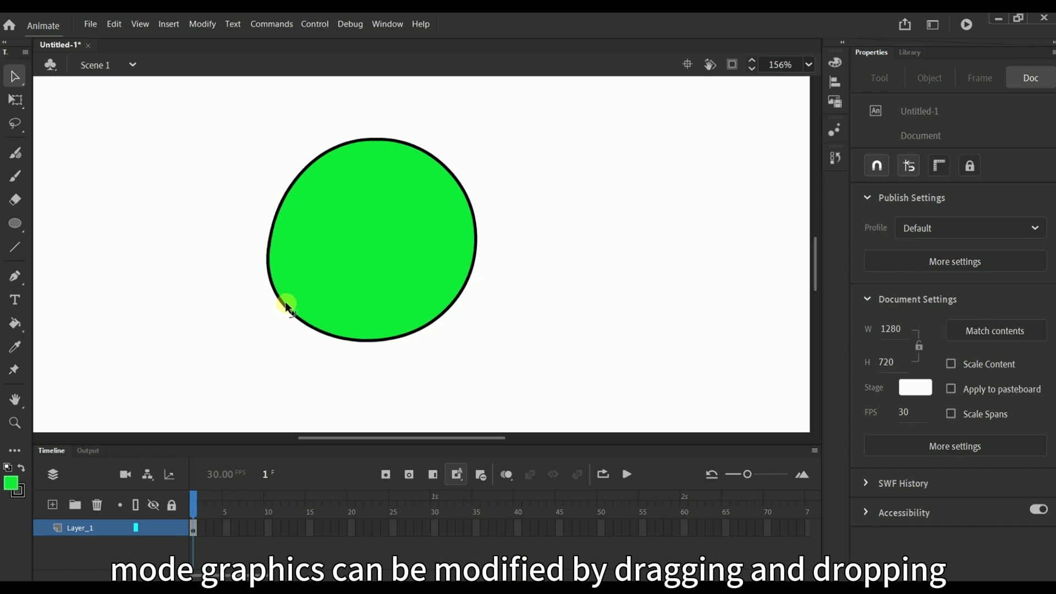
{"action": "left_click", "coordinate": [604, 360]}
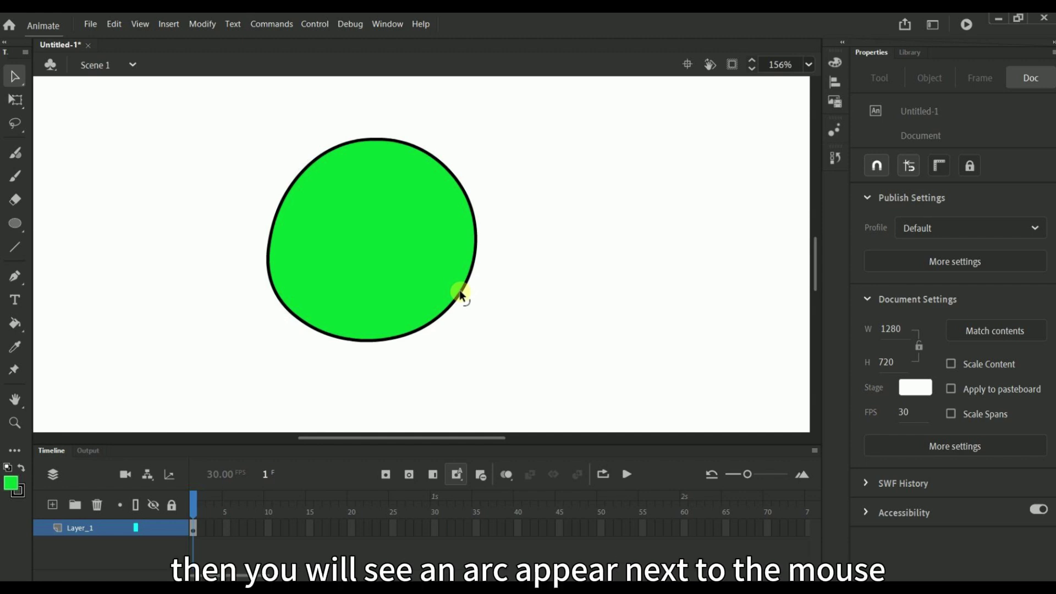
{"action": "left_click_drag", "start_coordinate": [460, 294], "coordinate": [472, 302]}
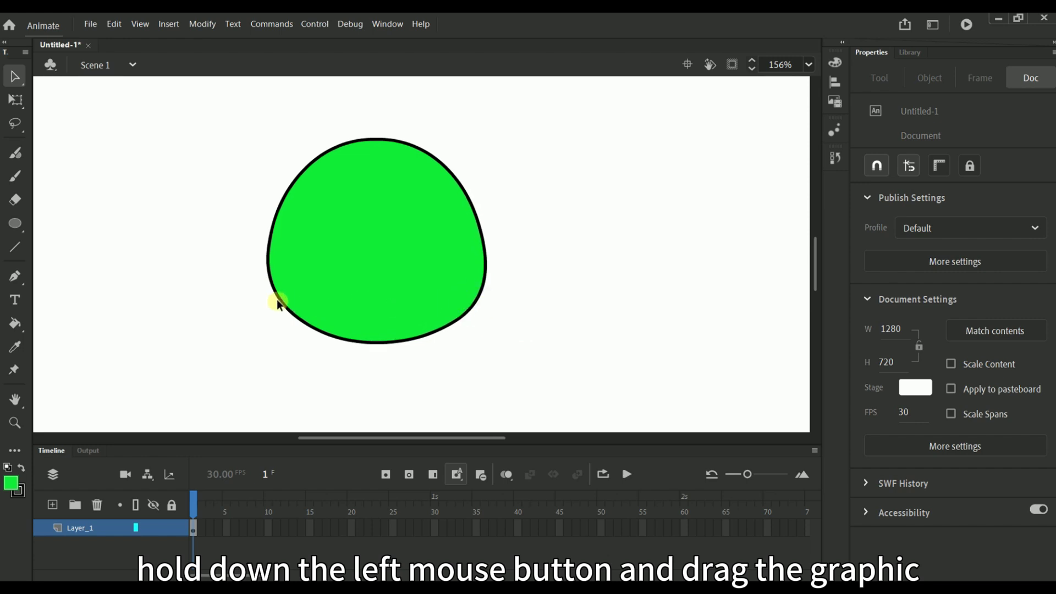
{"action": "left_click_drag", "start_coordinate": [279, 303], "coordinate": [272, 306]}
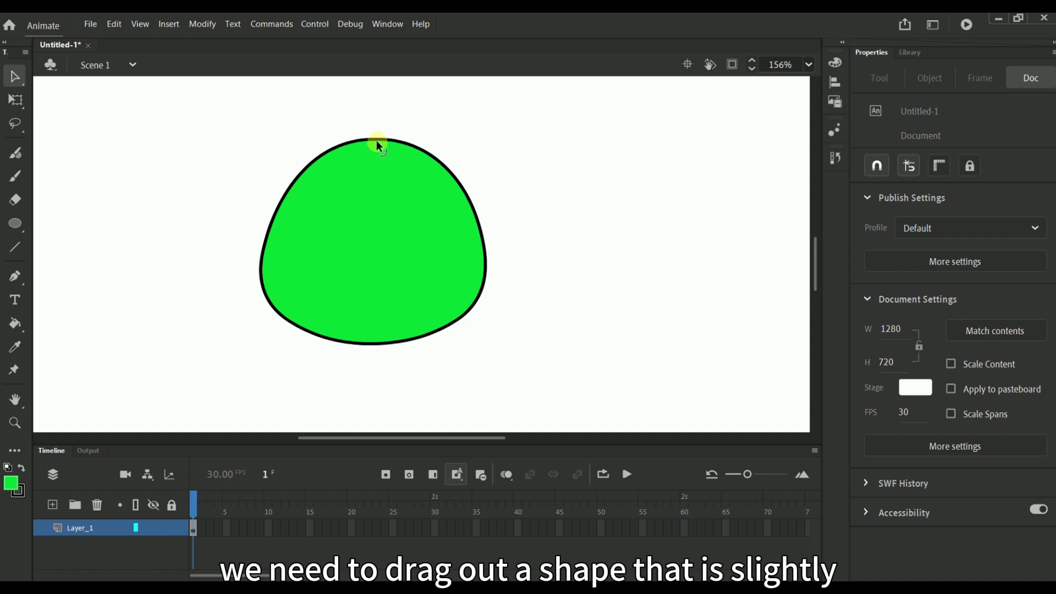
{"action": "left_click_drag", "start_coordinate": [378, 141], "coordinate": [378, 132]}
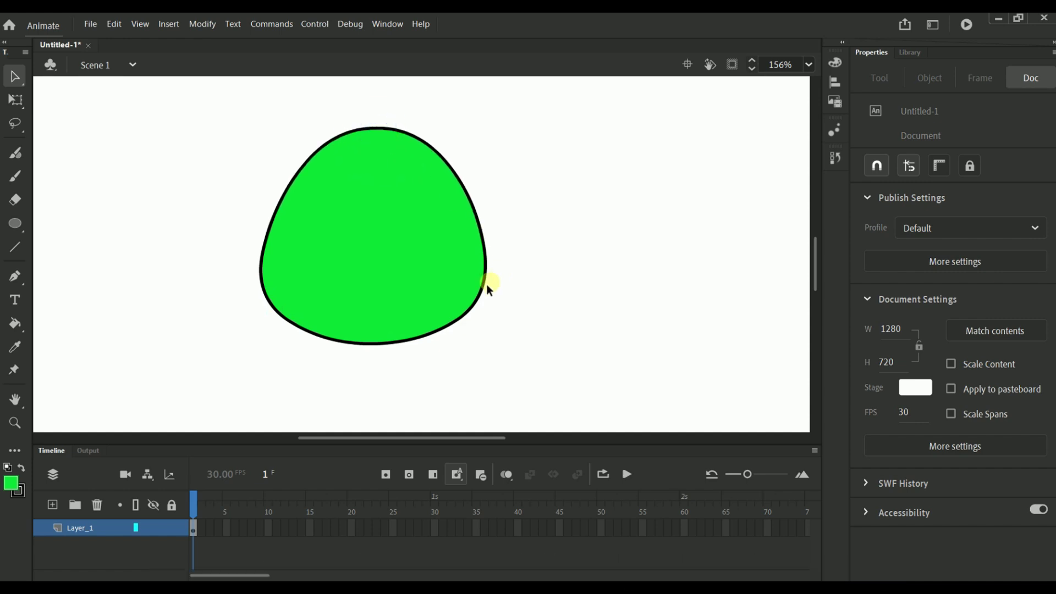
{"action": "left_click_drag", "start_coordinate": [481, 299], "coordinate": [481, 304]}
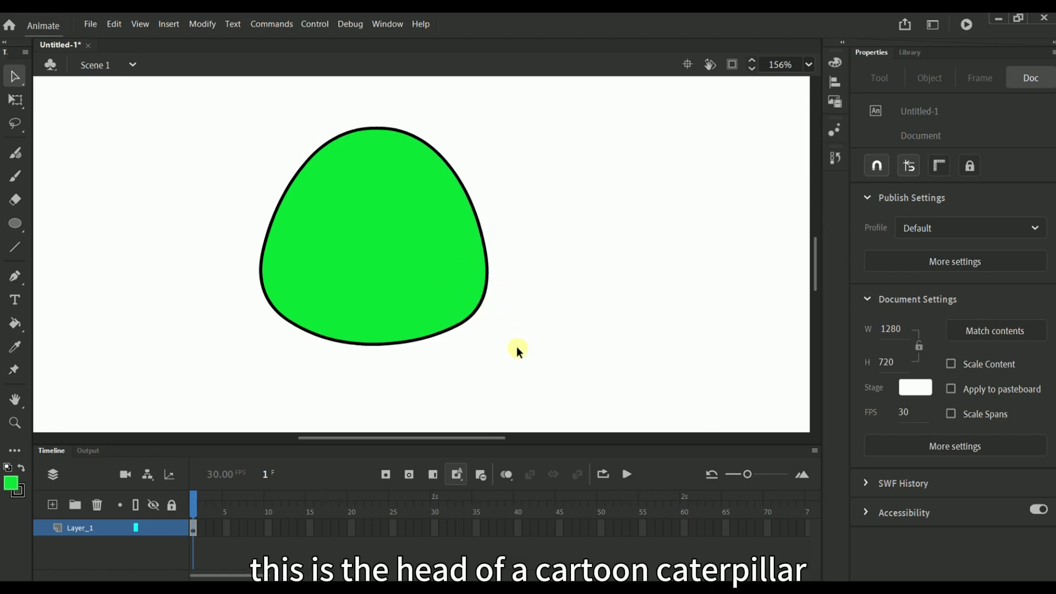
Draw a white-filled upright oval eye, about 42 by 83 px, on the left side of the green head
{"action": "key", "text": "ctrl+1"}
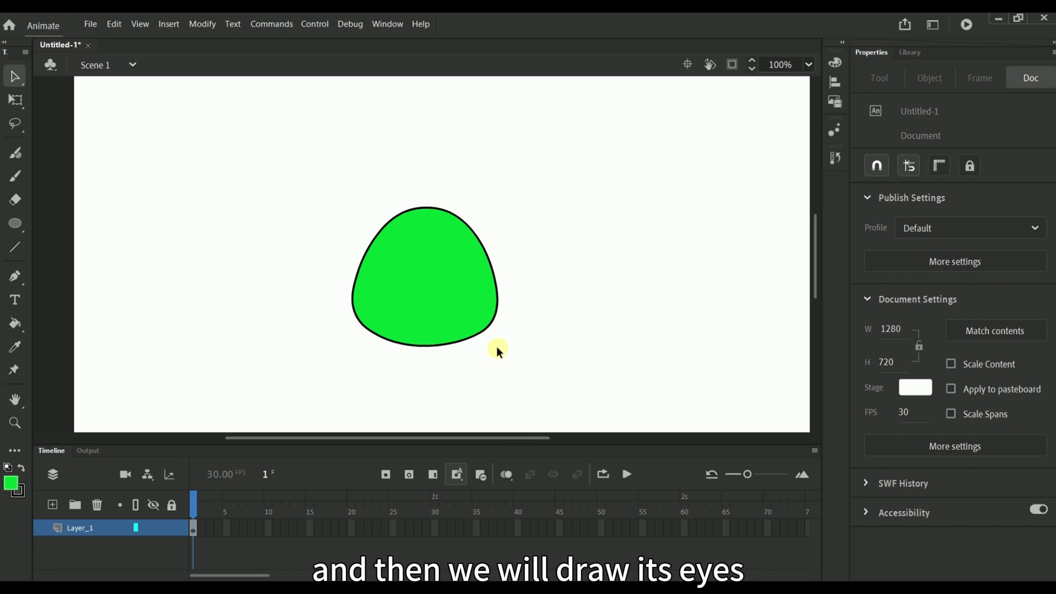
{"action": "scroll", "coordinate": [497, 351], "scroll_direction": "down", "scroll_amount": 3}
{"action": "left_click", "coordinate": [14, 224]}
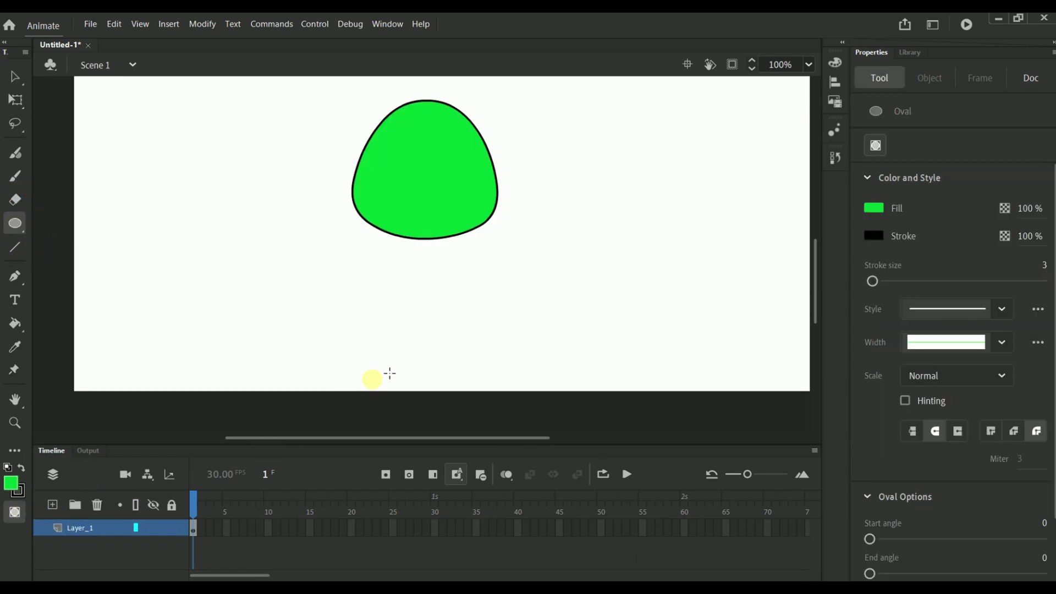
{"action": "scroll", "coordinate": [413, 250], "scroll_direction": "up", "scroll_amount": 3}
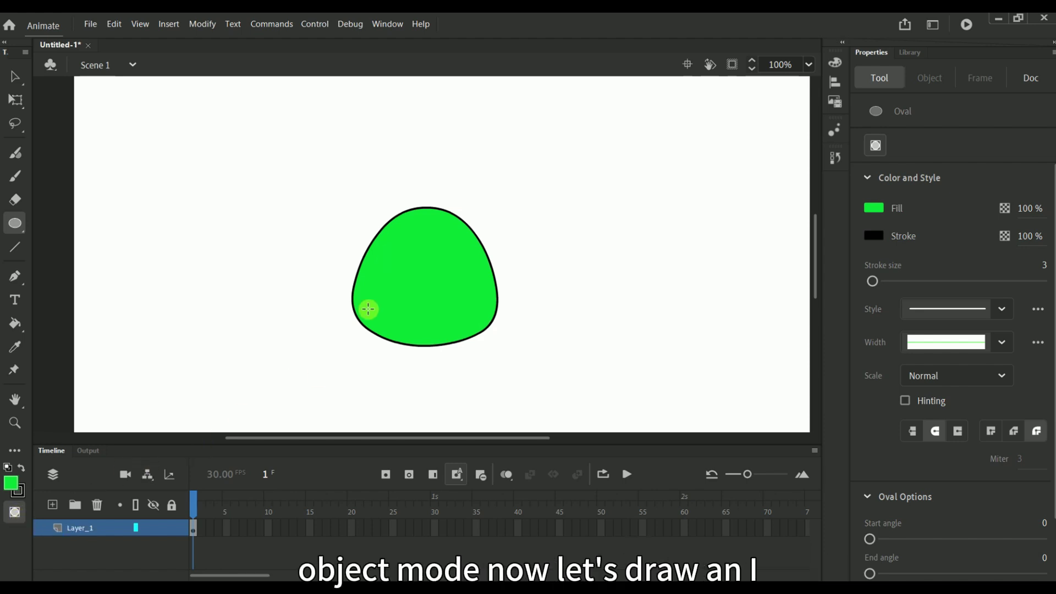
{"action": "left_click", "coordinate": [874, 207]}
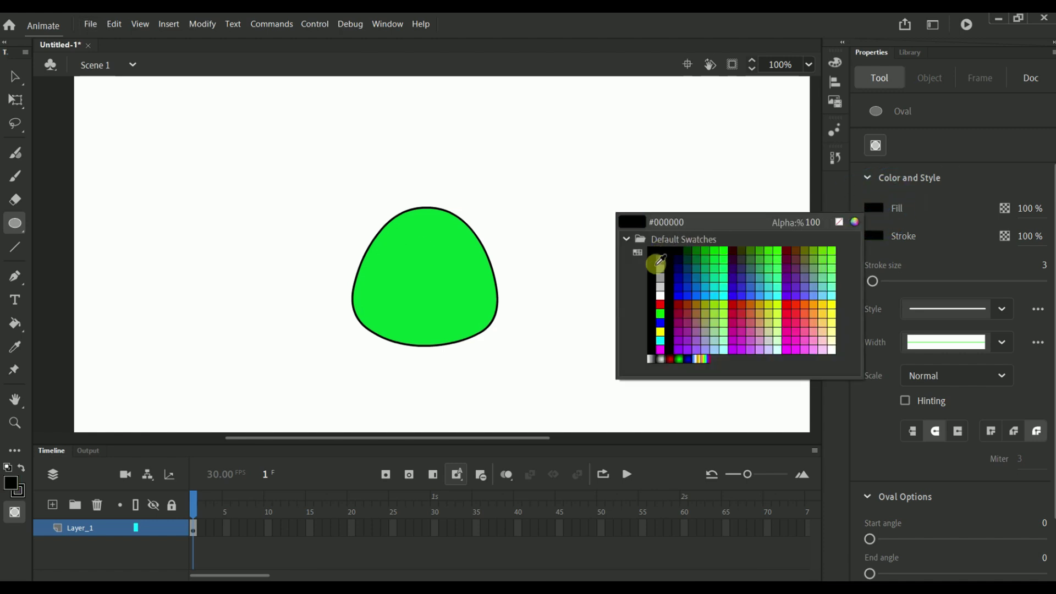
{"action": "left_click", "coordinate": [659, 294]}
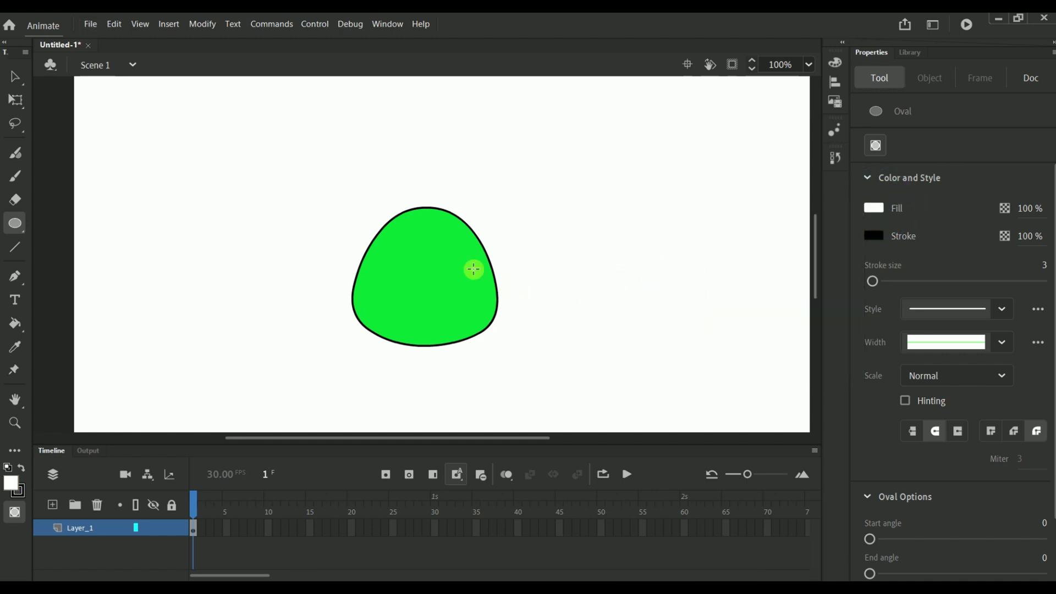
{"action": "left_click_drag", "start_coordinate": [375, 238], "coordinate": [404, 295]}
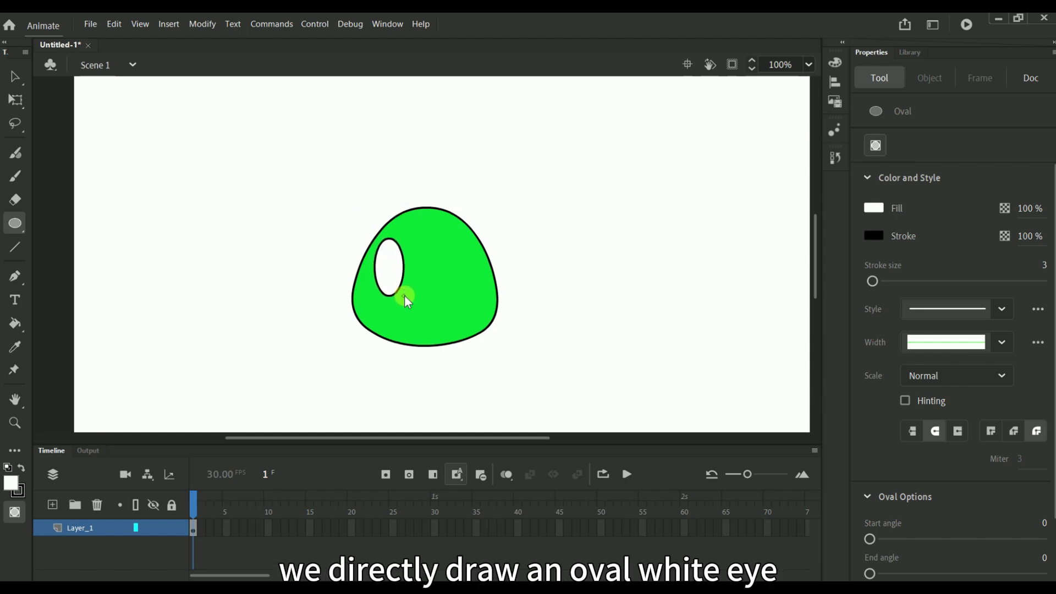
Tilt the white eye clockwise with Free Transform and fit it against the head's upper-left outline, about 55 by 69 px overall
{"action": "left_click", "coordinate": [14, 100]}
{"action": "left_click", "coordinate": [392, 242]}
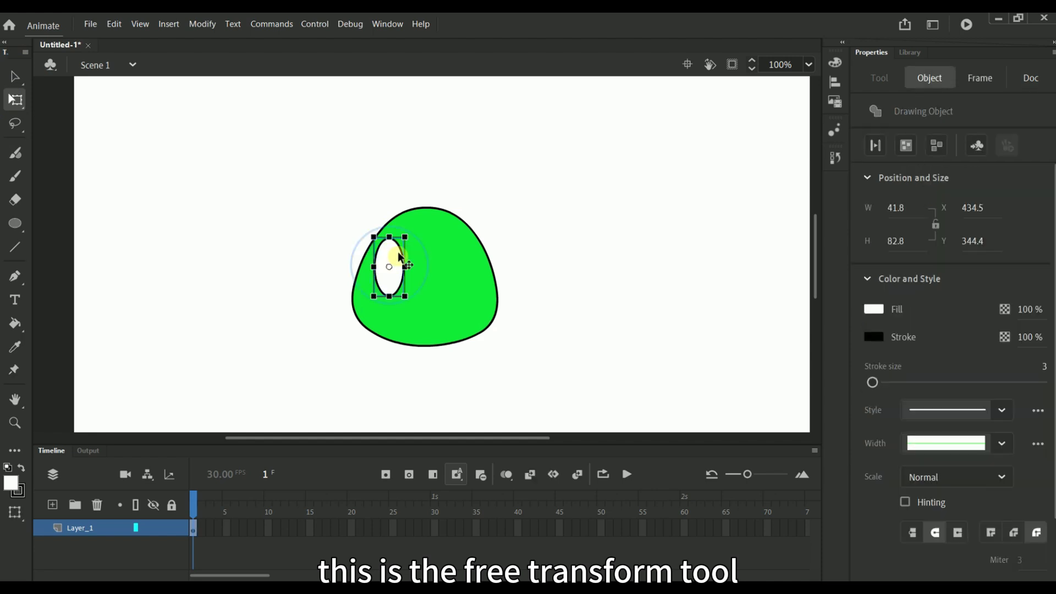
{"action": "mouse_move", "coordinate": [406, 228]}
{"action": "left_mouse_down"}
{"action": "mouse_move", "coordinate": [417, 249]}
{"action": "mouse_move", "coordinate": [401, 238]}
{"action": "left_mouse_up"}
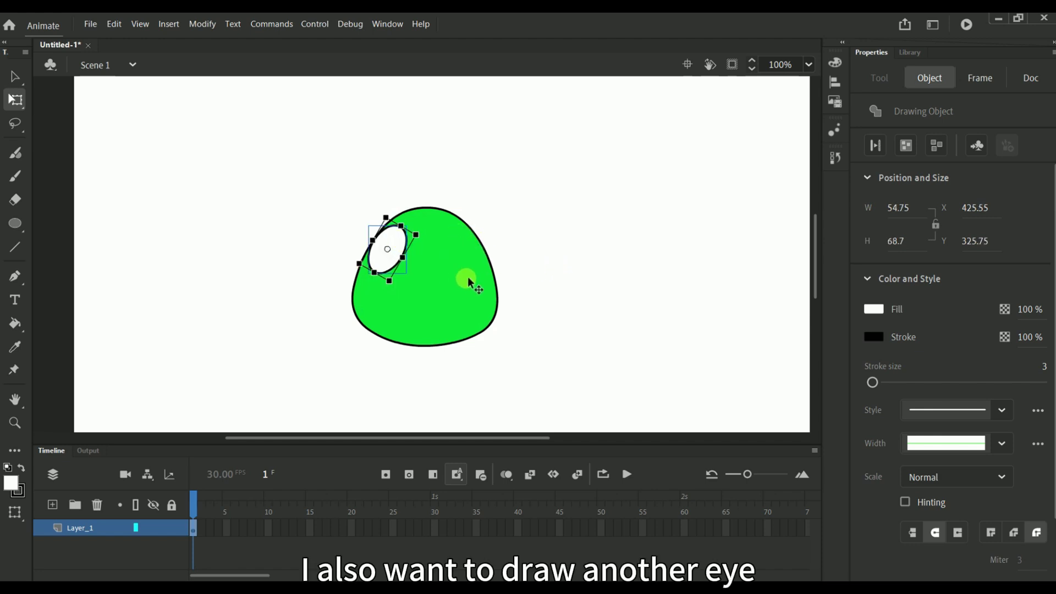
{"action": "left_click", "coordinate": [527, 246]}
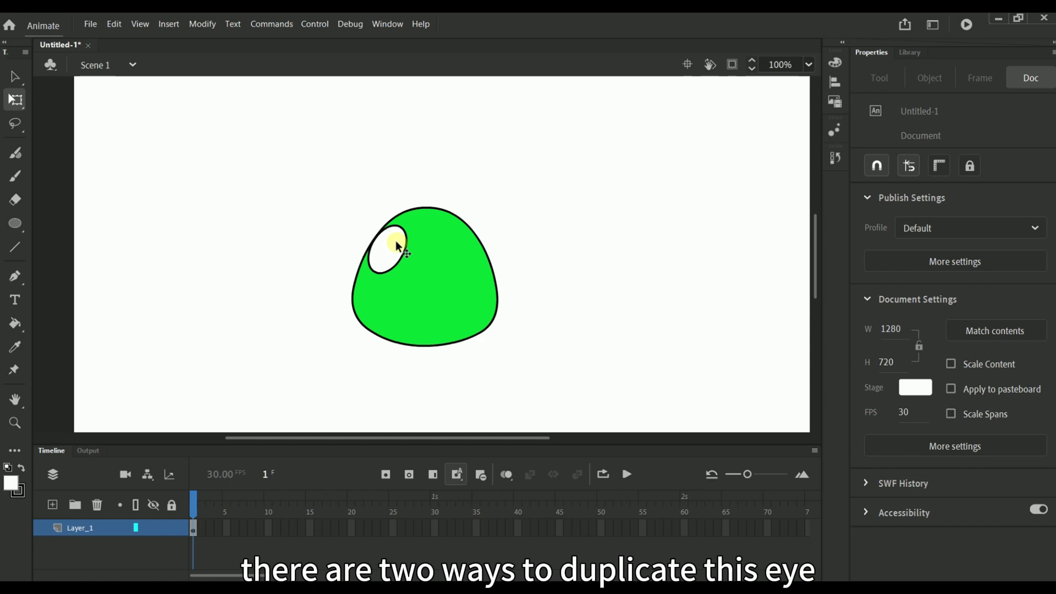
Duplicate the white eye onto the right side of the head and delete the extra copy beside the head
{"action": "left_click", "coordinate": [15, 76]}
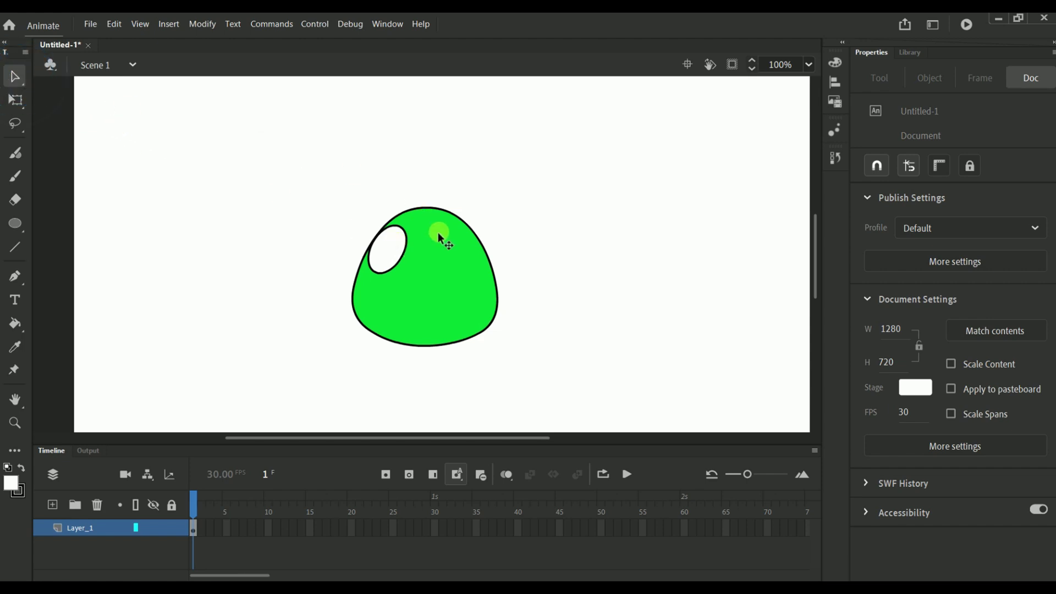
{"action": "left_click", "coordinate": [387, 249]}
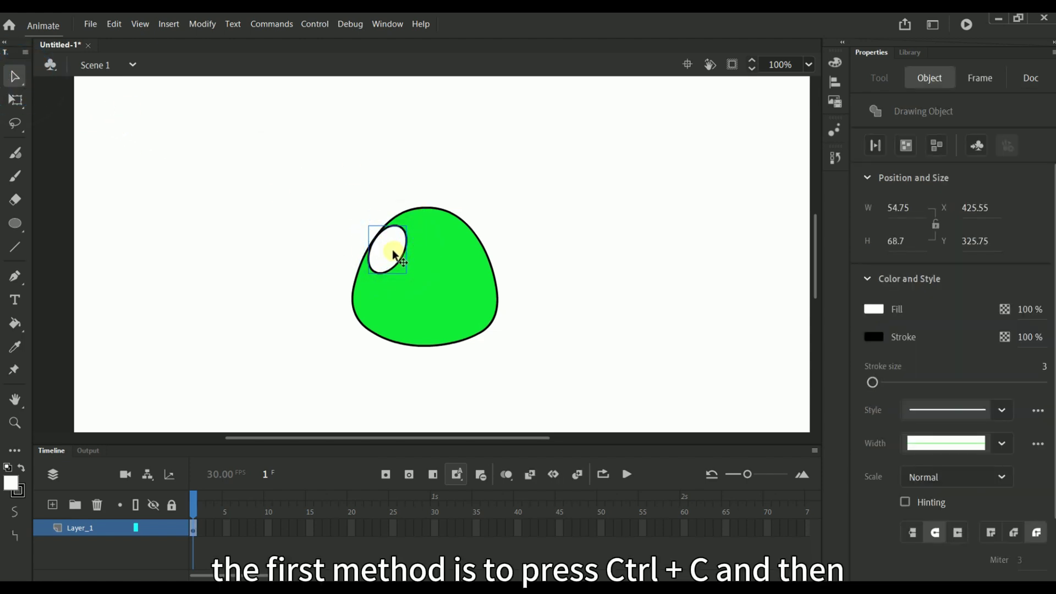
{"action": "left_click_drag", "start_coordinate": [393, 254], "coordinate": [458, 259]}
{"action": "left_click_drag", "start_coordinate": [391, 255], "coordinate": [536, 299]}
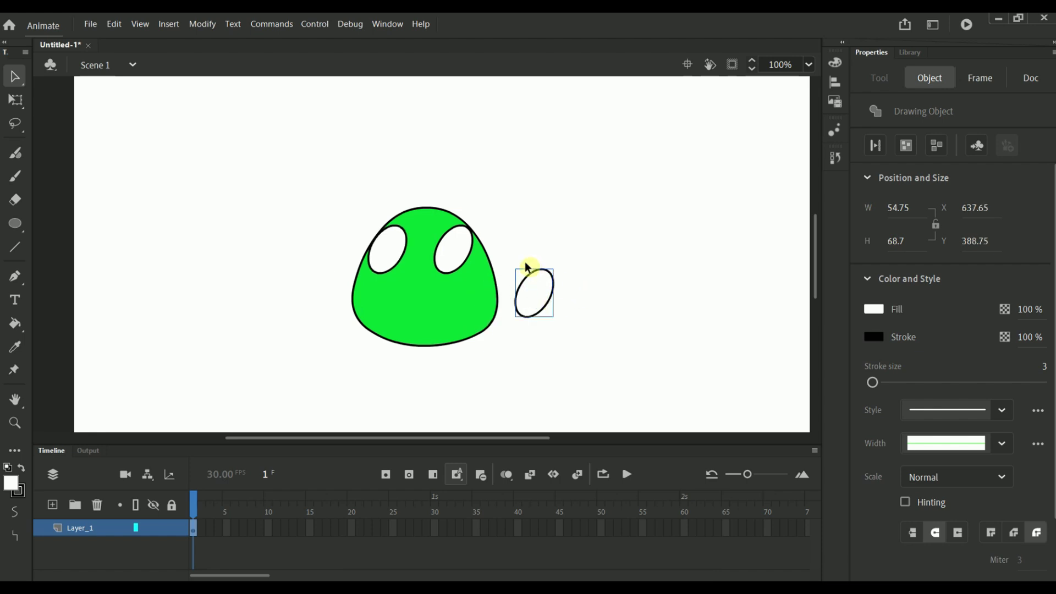
{"action": "key", "text": "Delete"}
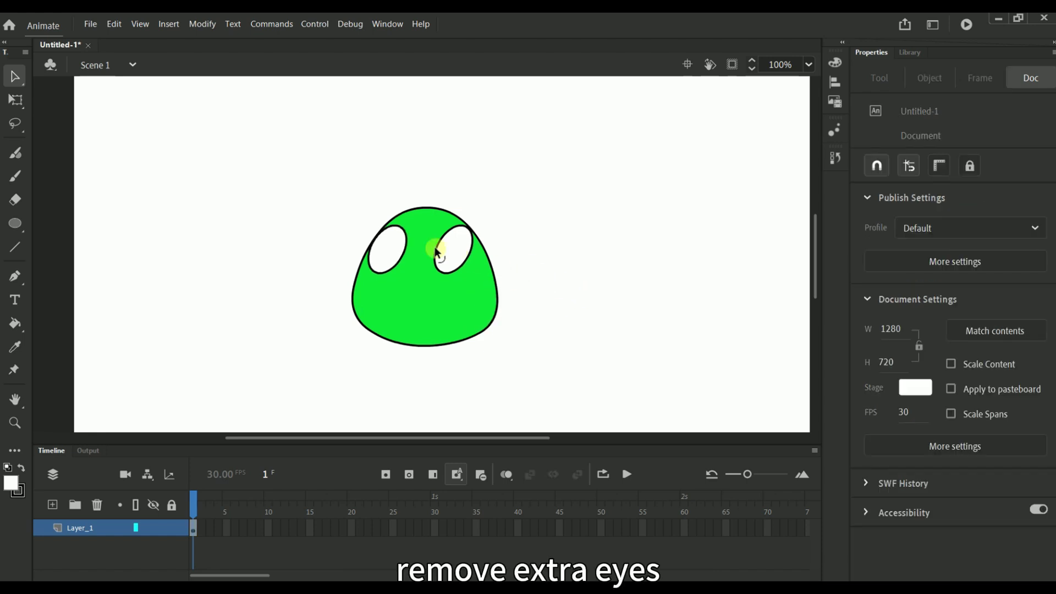
Rotate the copied eye with Free Transform to mirror the left eye's tilt and move it against the head's upper-right outline
{"action": "left_click", "coordinate": [15, 101]}
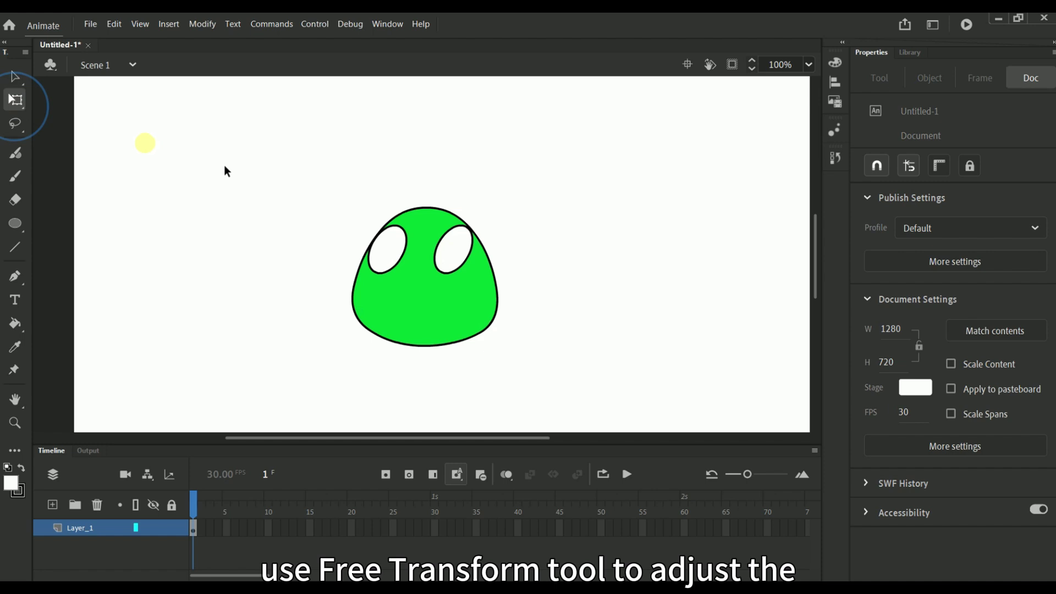
{"action": "left_click", "coordinate": [453, 245]}
{"action": "left_click_drag", "start_coordinate": [461, 289], "coordinate": [502, 281]}
{"action": "left_click_drag", "start_coordinate": [455, 238], "coordinate": [467, 242]}
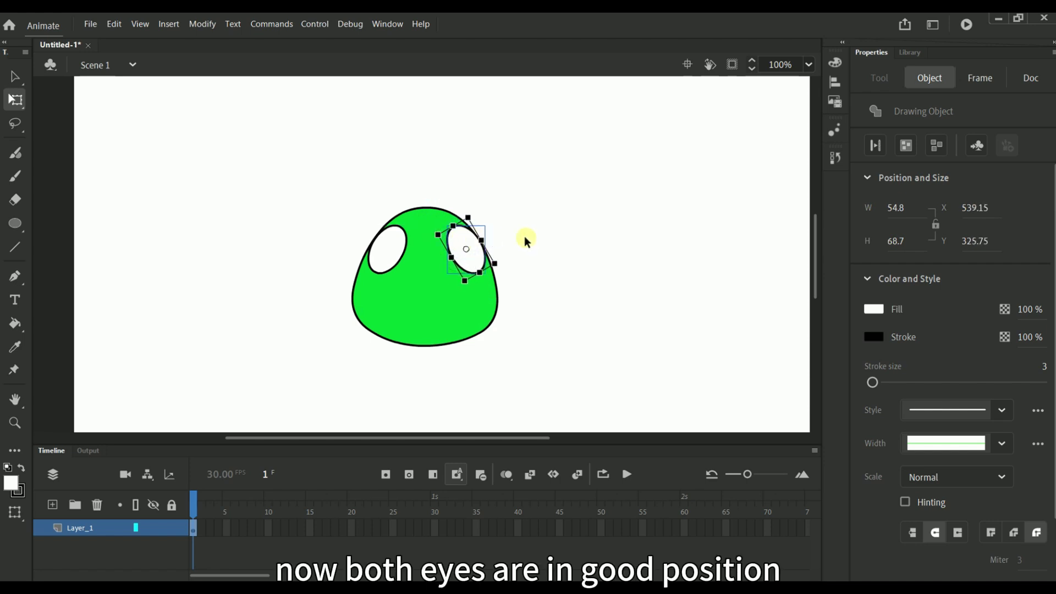
{"action": "left_click", "coordinate": [561, 245]}
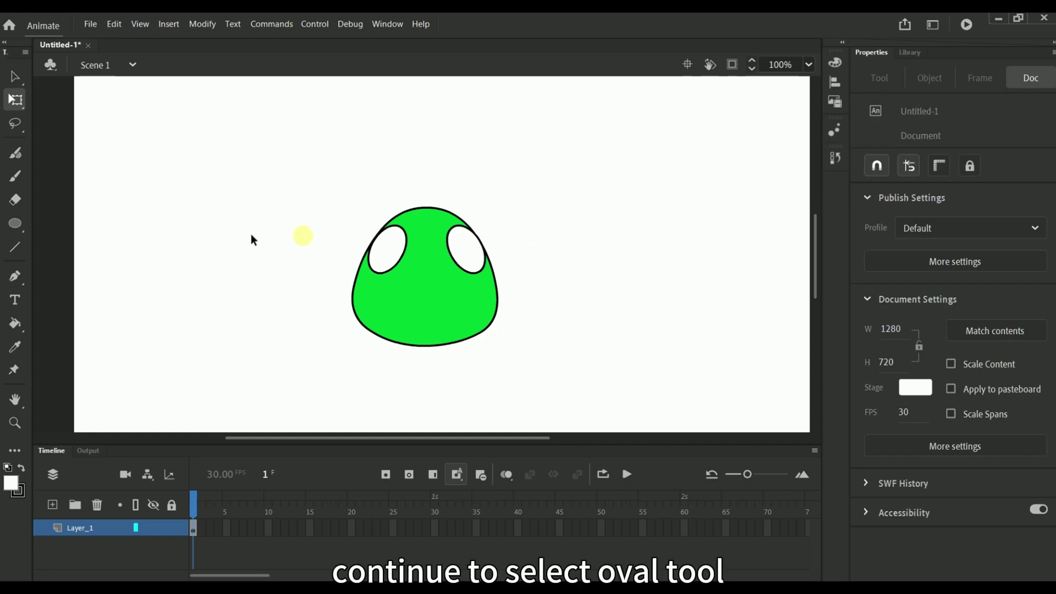
Choose the Oval tool and set its fill color to black
{"action": "left_click", "coordinate": [15, 226]}
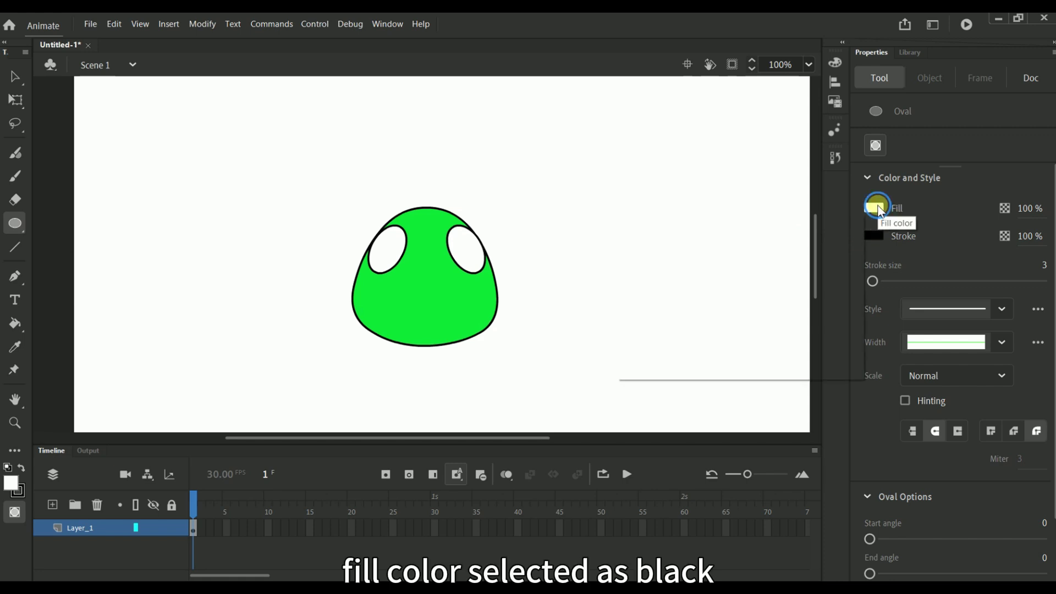
{"action": "left_click", "coordinate": [882, 209]}
{"action": "left_click", "coordinate": [661, 249]}
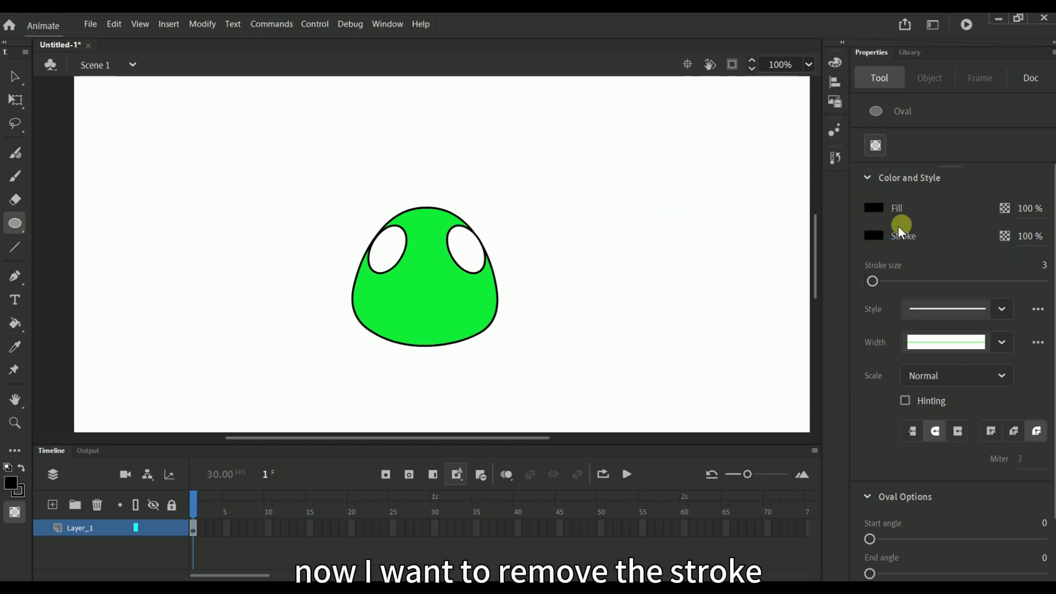
{"action": "left_click", "coordinate": [875, 238]}
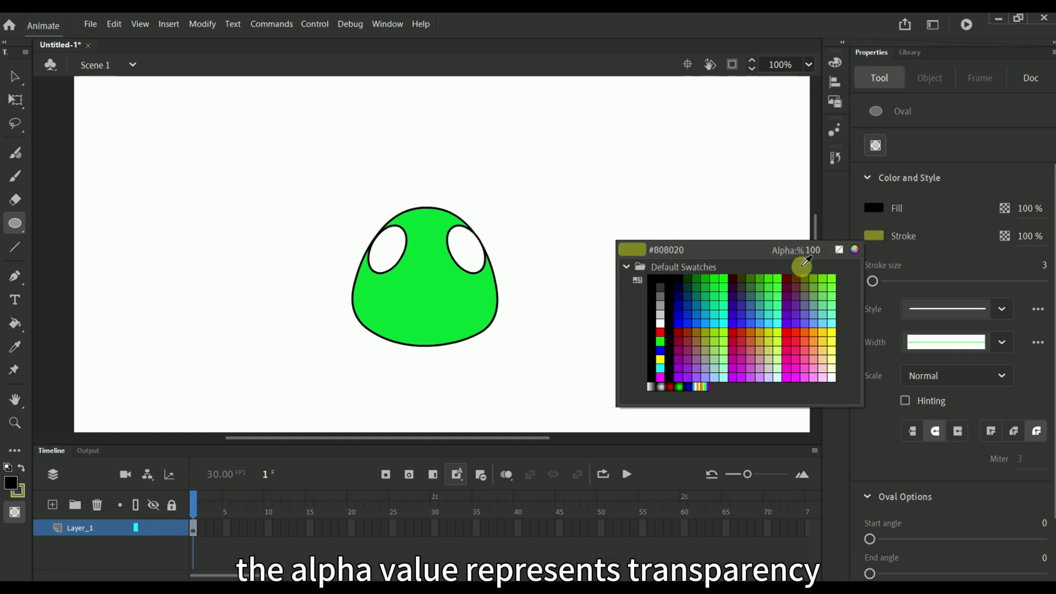
{"action": "left_click", "coordinate": [857, 252]}
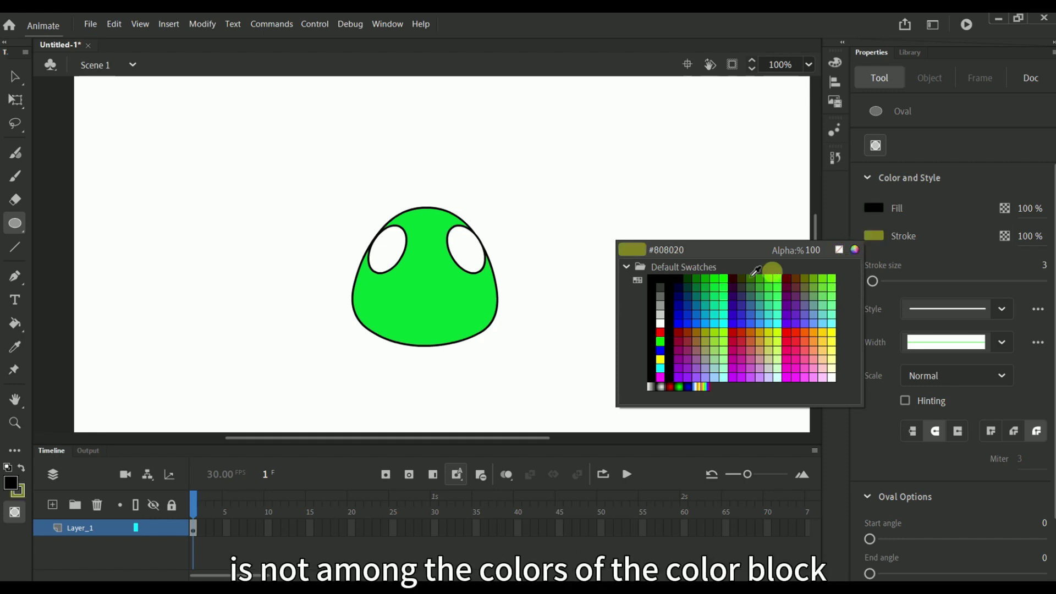
{"action": "left_click", "coordinate": [856, 253]}
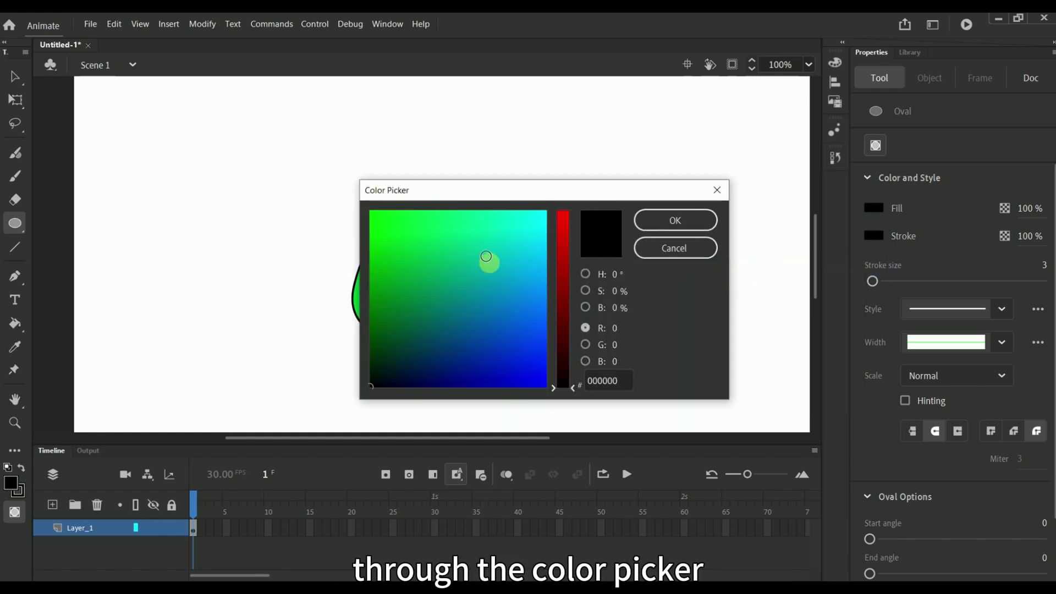
{"action": "left_click", "coordinate": [441, 233]}
{"action": "left_click", "coordinate": [704, 248]}
Set the stroke to none and draw a black circle about 9.5 px wide as the left eye's pupil
{"action": "left_click", "coordinate": [876, 236]}
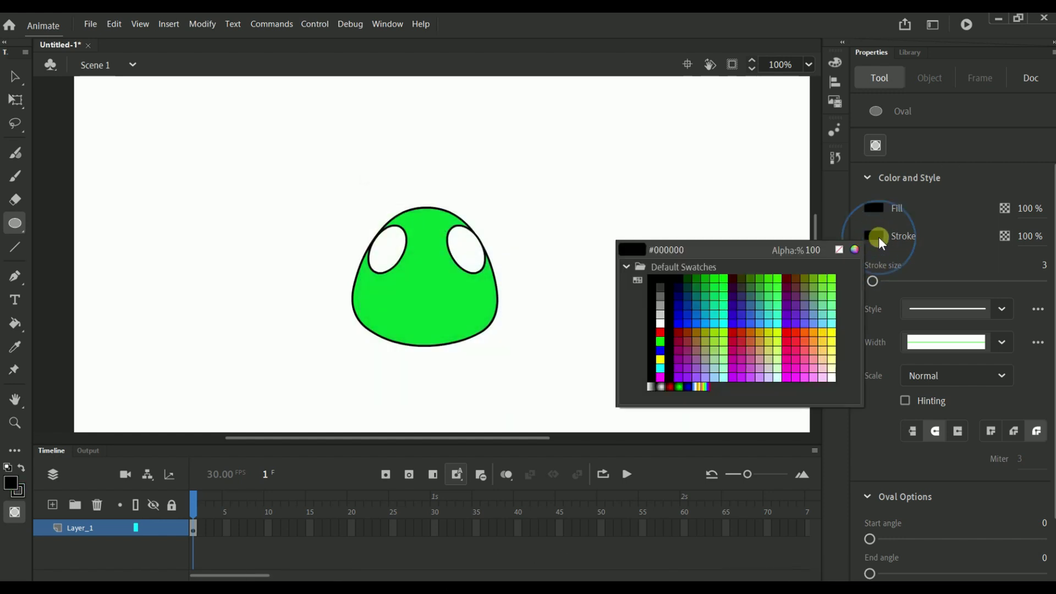
{"action": "left_click", "coordinate": [839, 249]}
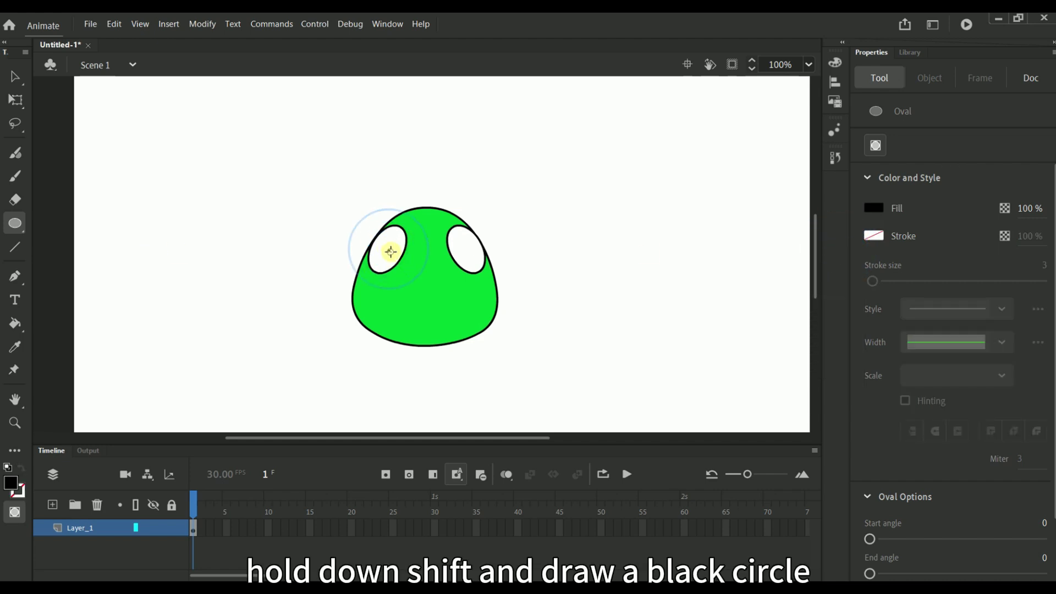
{"action": "left_click_drag", "start_coordinate": [385, 248], "coordinate": [393, 256]}
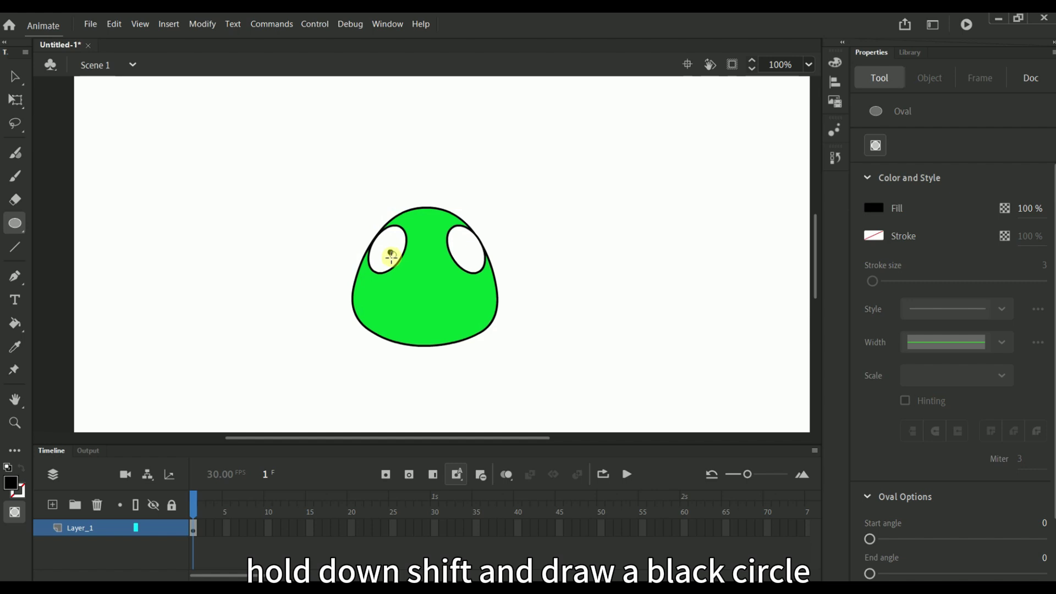
{"action": "mouse_move", "coordinate": [391, 257]}
{"action": "left_mouse_down"}
{"action": "mouse_move", "coordinate": [398, 264]}
{"action": "mouse_move", "coordinate": [391, 256]}
{"action": "left_mouse_up"}
{"action": "left_click", "coordinate": [15, 76]}
{"action": "left_click", "coordinate": [248, 144]}
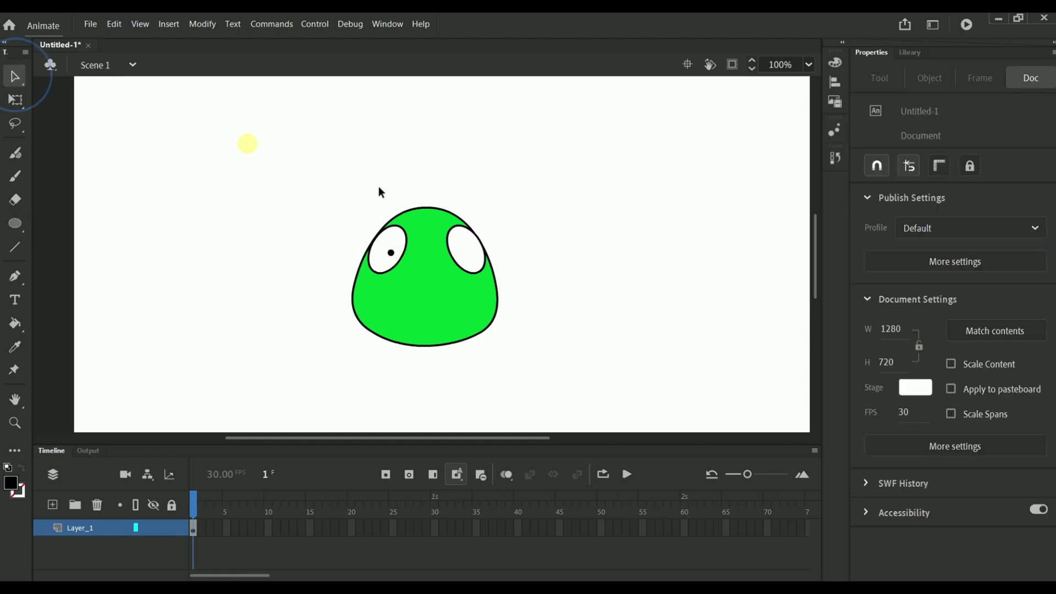
Duplicate the black pupil into the right eye, level with the left pupil
{"action": "scroll", "coordinate": [391, 253], "scroll_direction": "up", "scroll_amount": 2}
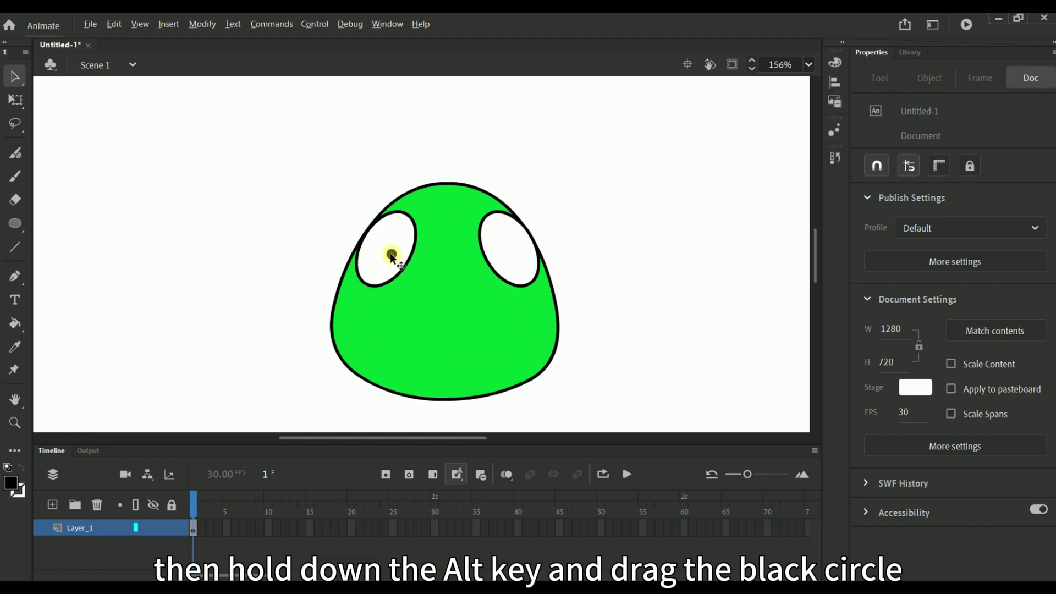
{"action": "left_click_drag", "start_coordinate": [391, 255], "coordinate": [501, 258]}
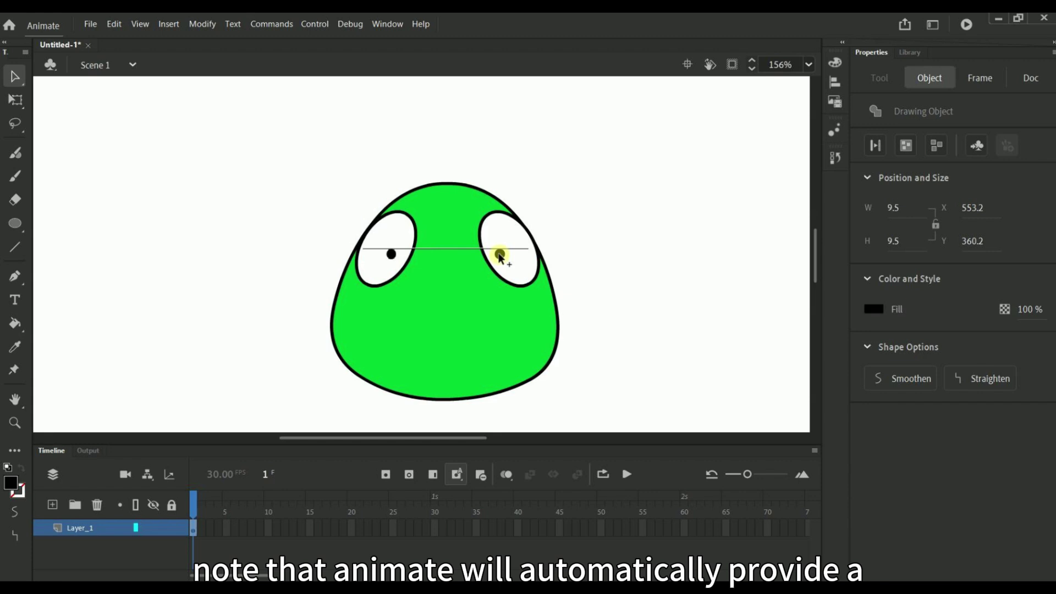
{"action": "left_click_drag", "start_coordinate": [500, 257], "coordinate": [497, 256]}
{"action": "left_click", "coordinate": [607, 245]}
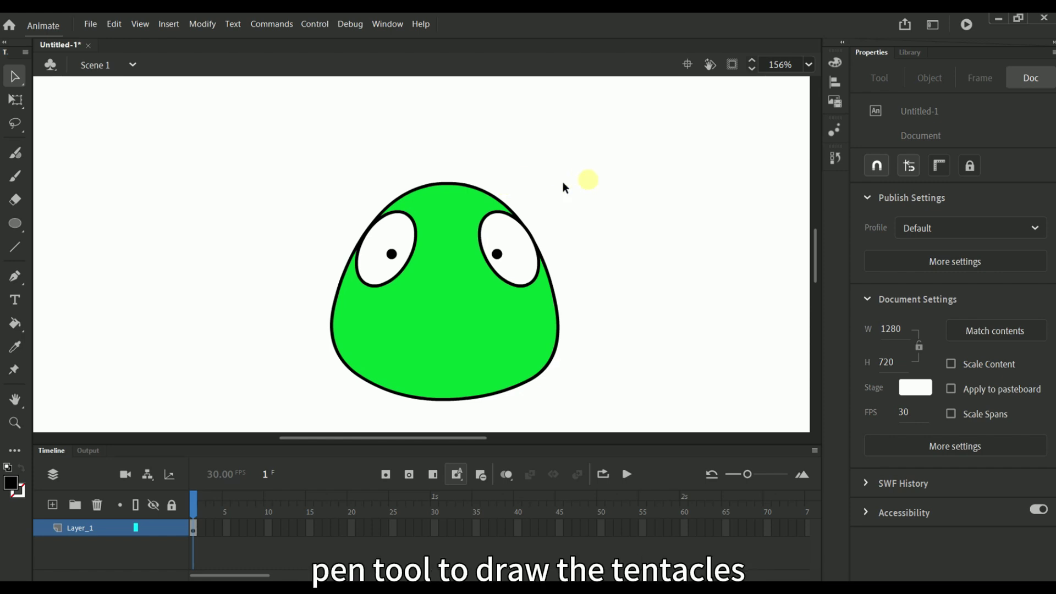
Draw two straight black antenna lines across the head's upper outline with the Line tool and bend them into inward curves
{"action": "left_click", "coordinate": [17, 247]}
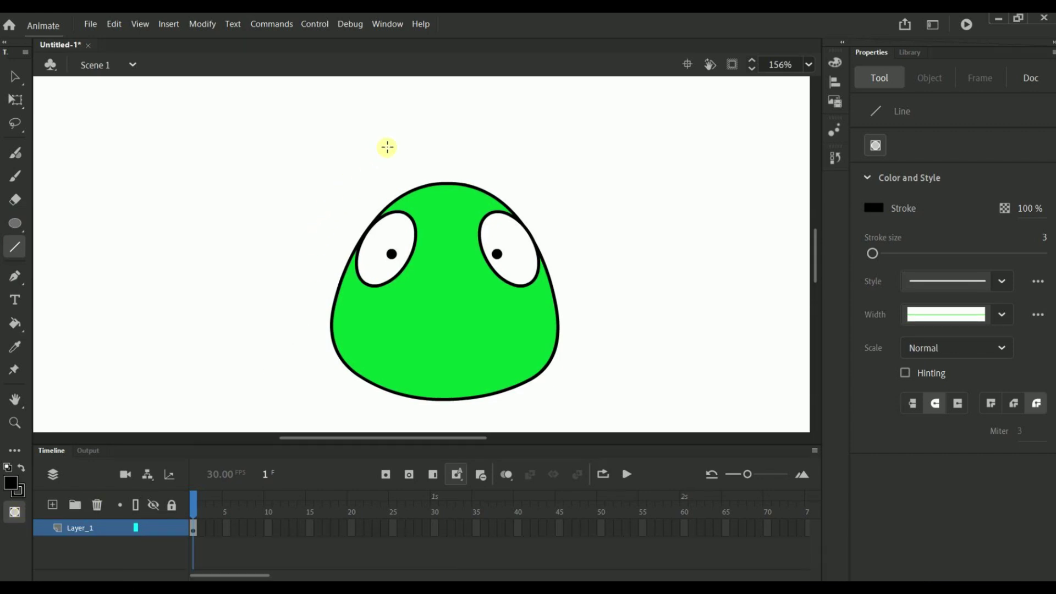
{"action": "left_click_drag", "start_coordinate": [404, 163], "coordinate": [428, 206]}
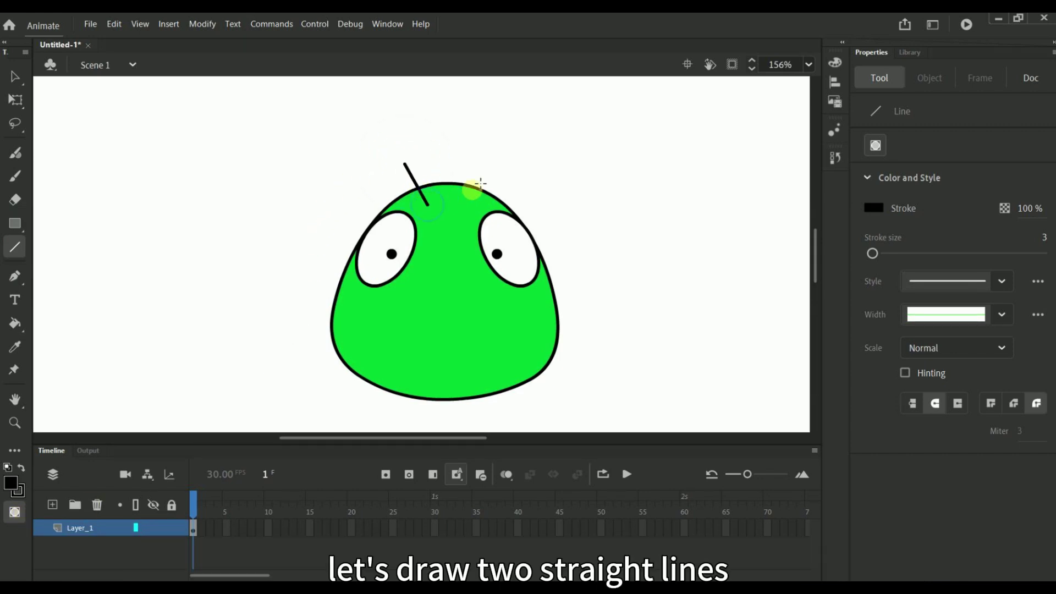
{"action": "left_click_drag", "start_coordinate": [500, 168], "coordinate": [477, 205]}
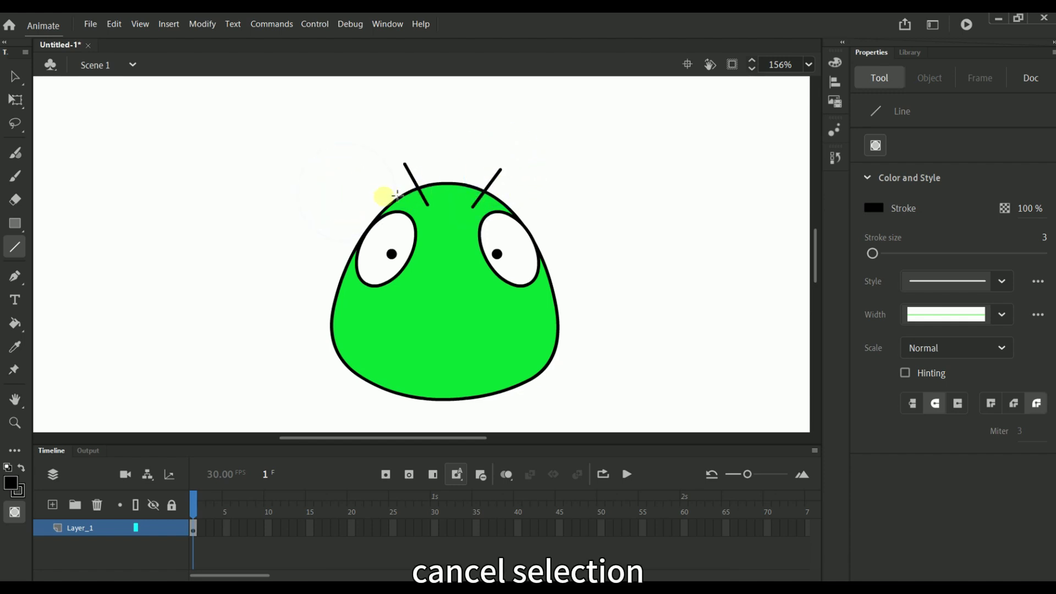
{"action": "left_click", "coordinate": [14, 77]}
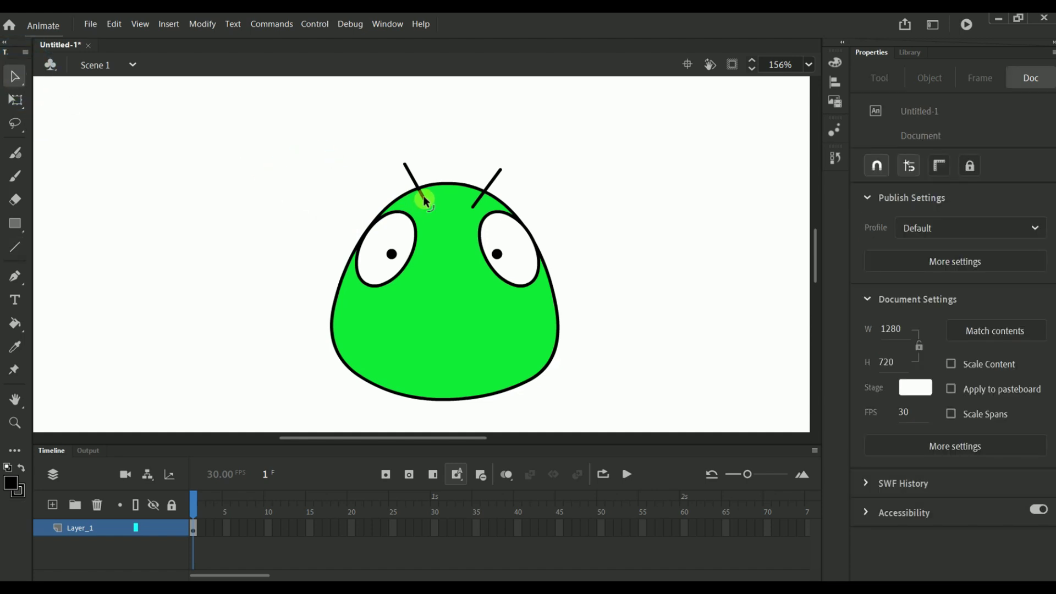
{"action": "left_click_drag", "start_coordinate": [415, 182], "coordinate": [476, 179]}
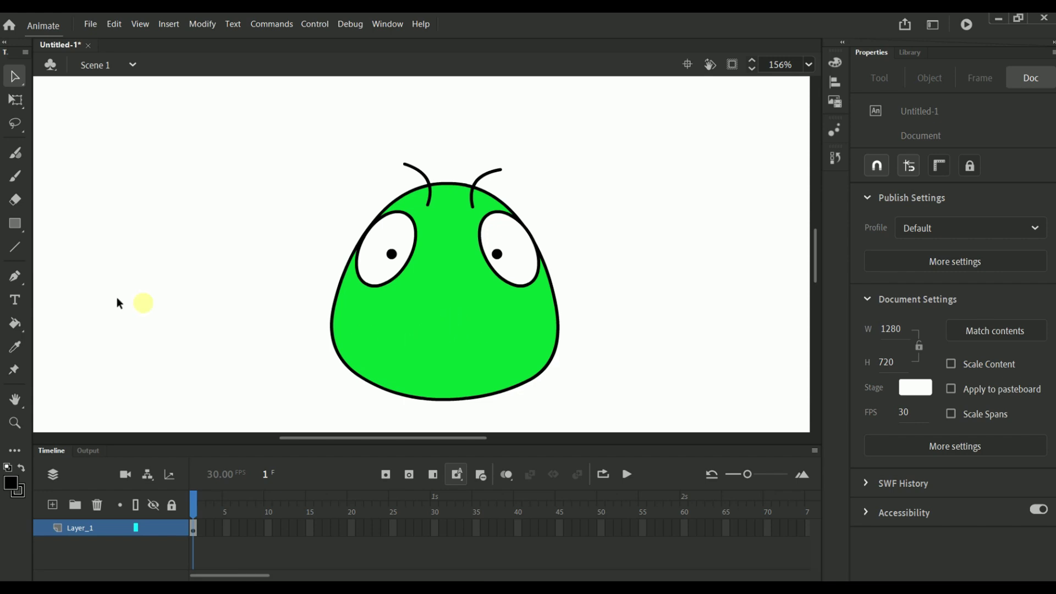
Try a smiling mouth by bending a straight line on the lower face, and compare it with the reference picture
{"action": "left_click", "coordinate": [15, 248]}
{"action": "left_click_drag", "start_coordinate": [407, 330], "coordinate": [443, 361]}
{"action": "left_click", "coordinate": [15, 76]}
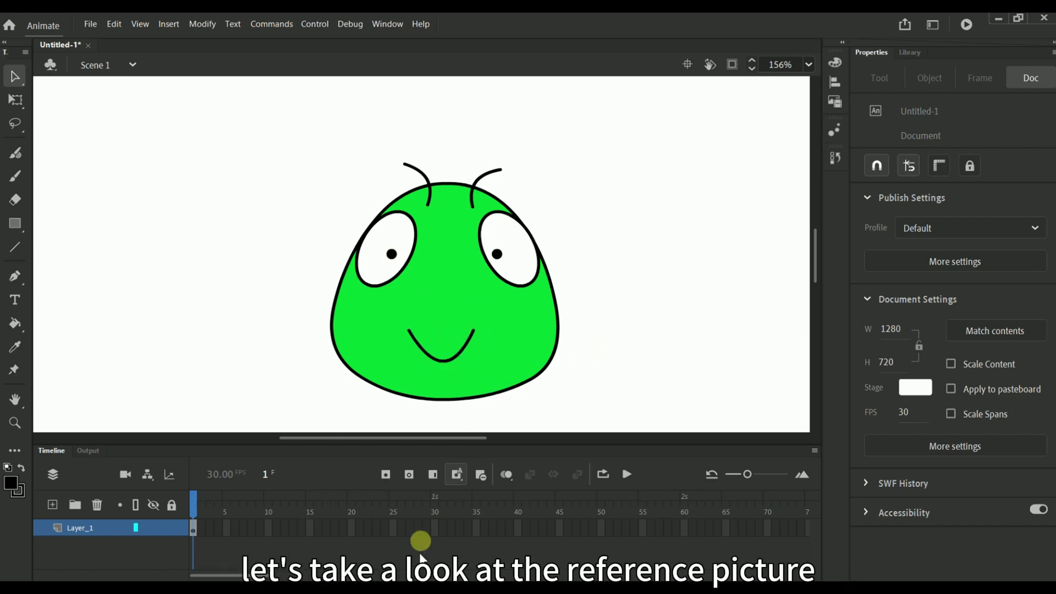
{"action": "key", "text": "alt+Tab"}
{"action": "scroll", "coordinate": [548, 374], "scroll_direction": "up", "scroll_amount": 5}
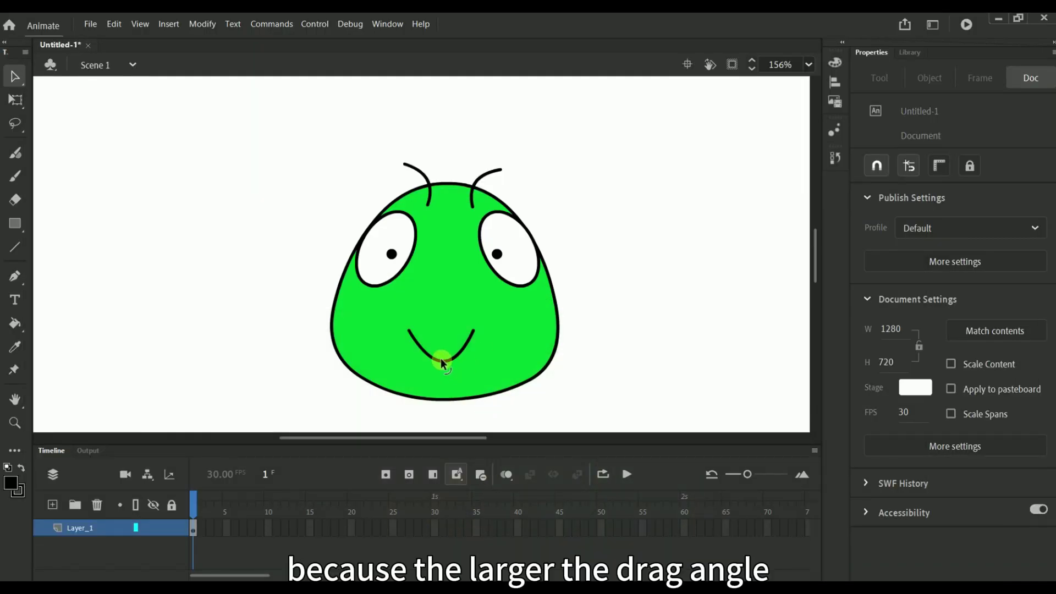
Bend the mouth line deeper toward the chin and delete it
{"action": "left_click_drag", "start_coordinate": [441, 362], "coordinate": [443, 391]}
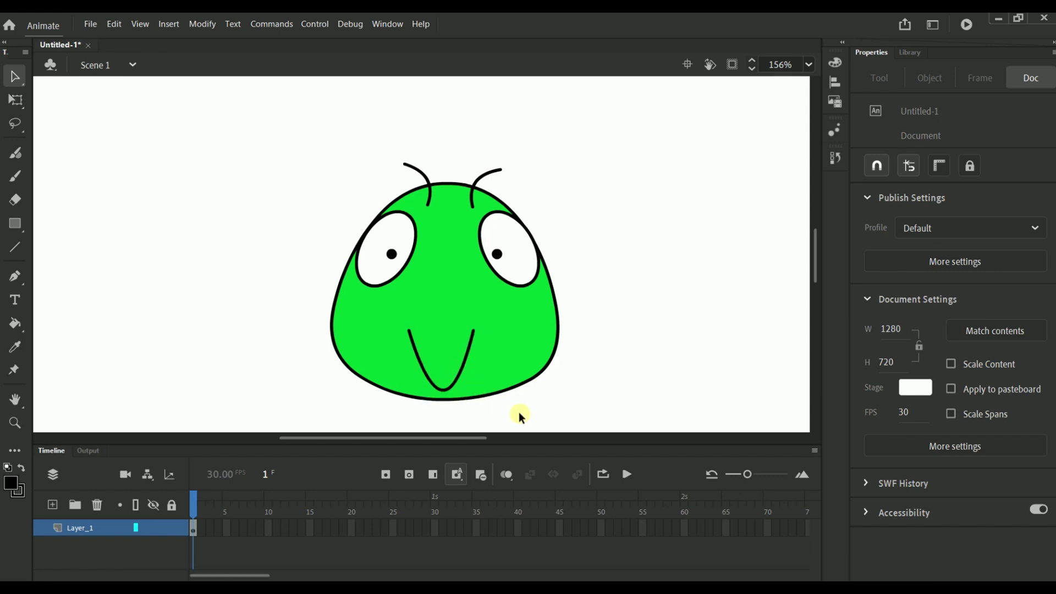
{"action": "left_click", "coordinate": [450, 386]}
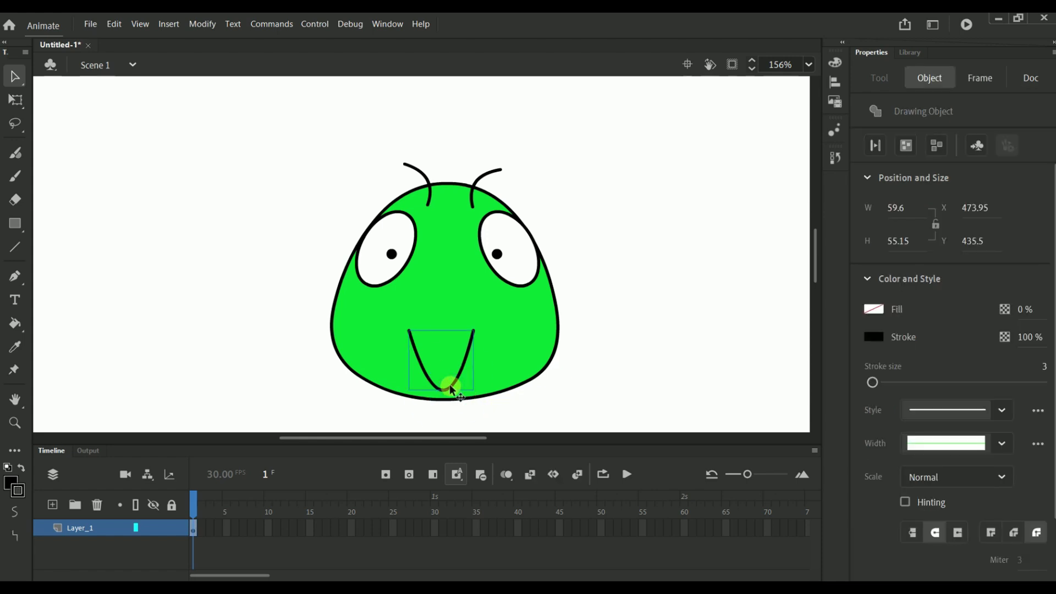
{"action": "key", "text": "Delete"}
Draw an upright oval mouth with no fill and a black stroke, about 33 by 53 px, on the lower face
{"action": "left_click", "coordinate": [14, 223]}
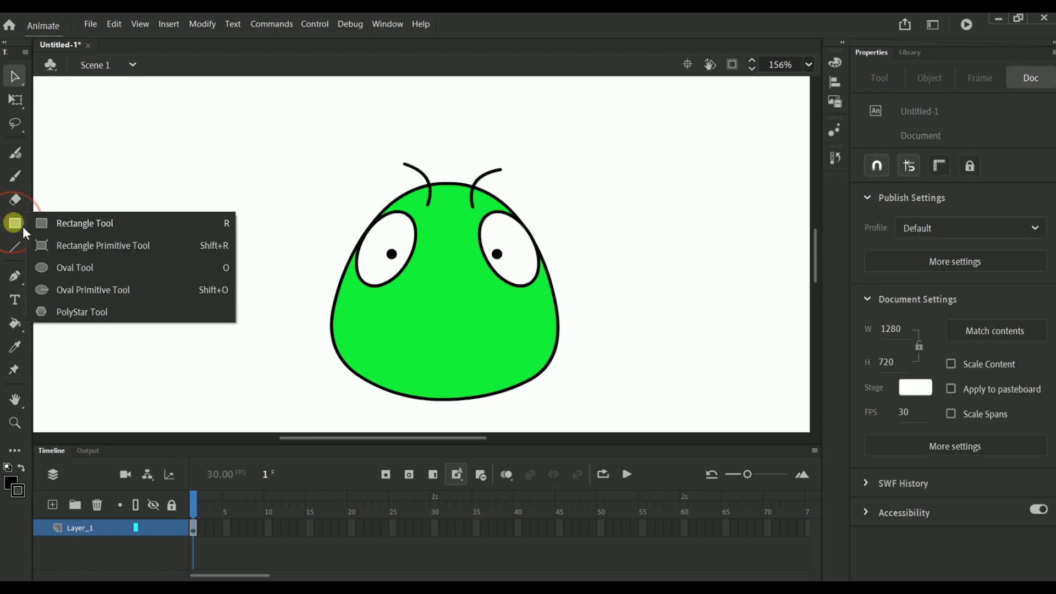
{"action": "left_click", "coordinate": [103, 266]}
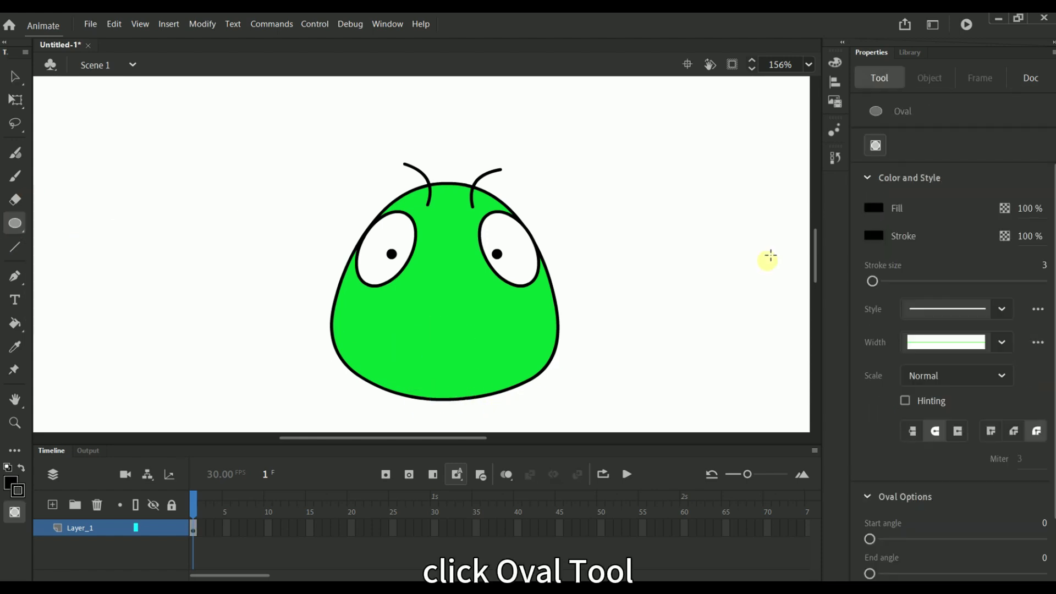
{"action": "left_click", "coordinate": [875, 206]}
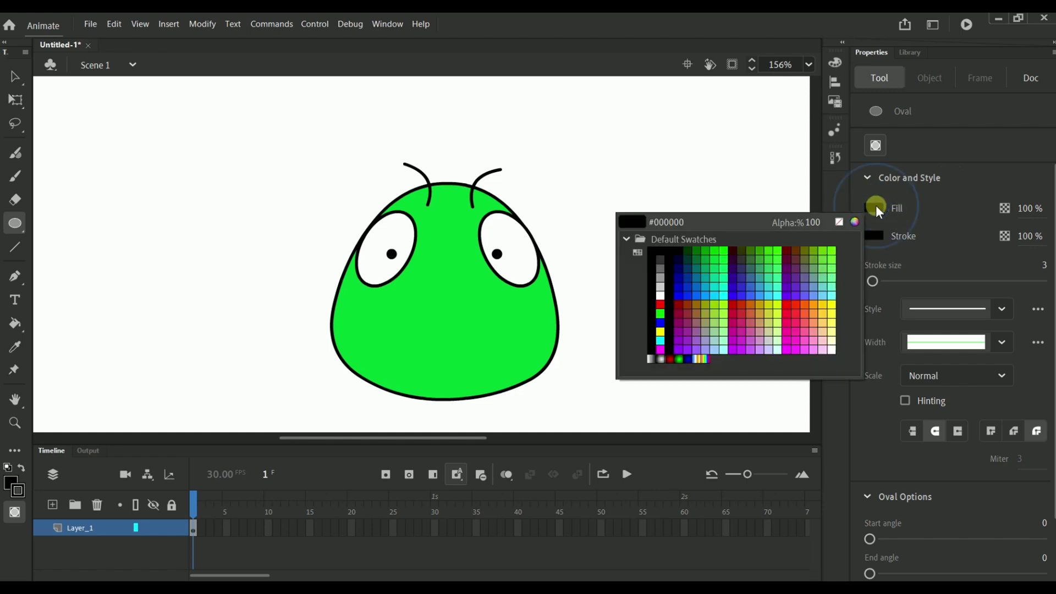
{"action": "left_click", "coordinate": [839, 222]}
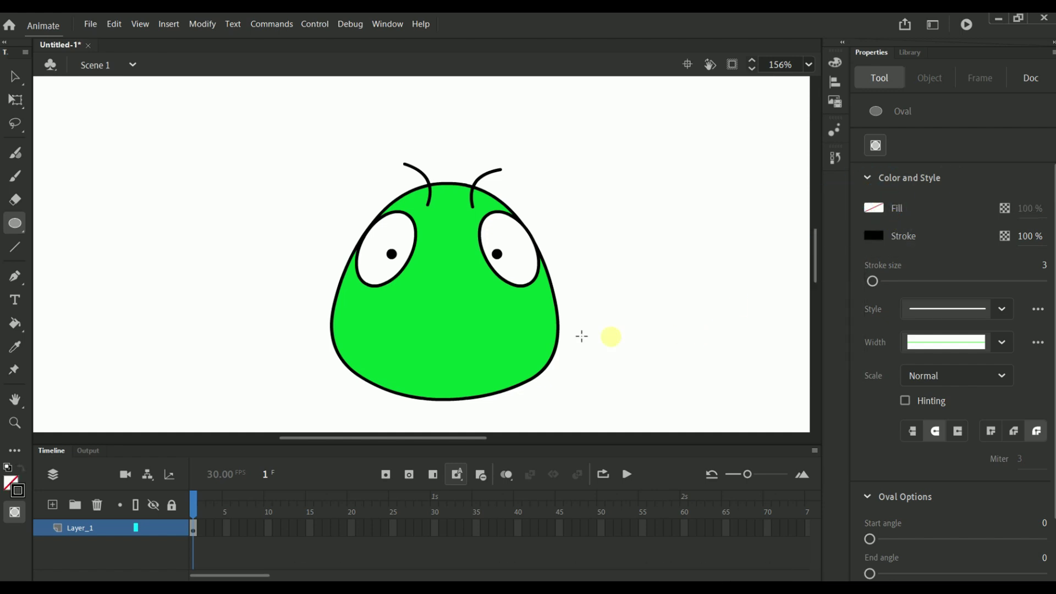
{"action": "left_click_drag", "start_coordinate": [427, 304], "coordinate": [434, 350]}
{"action": "key", "text": "v"}
{"action": "left_click", "coordinate": [431, 347]}
{"action": "left_click", "coordinate": [614, 325]}
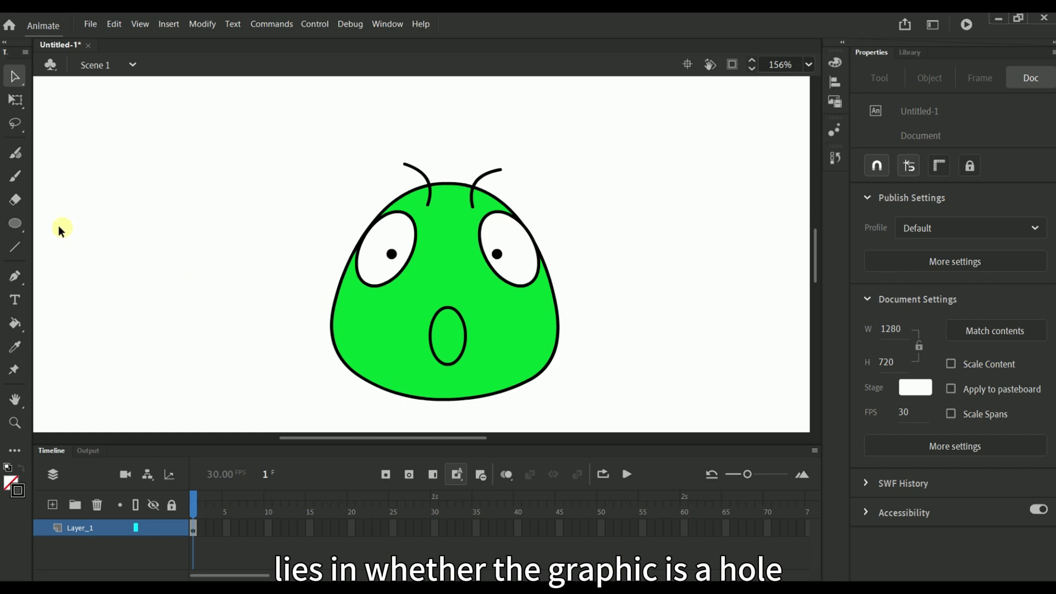
Turn off object drawing, draw an unfilled upright oval about 67 px wide left of the head, and delete its upper half
{"action": "left_click", "coordinate": [15, 222]}
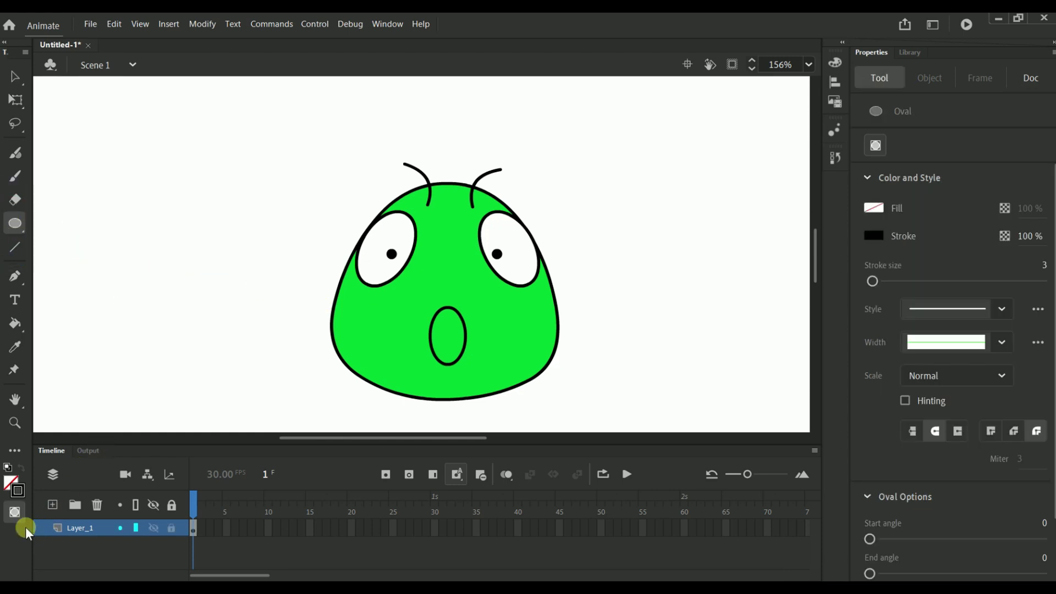
{"action": "left_click", "coordinate": [14, 512]}
{"action": "left_click_drag", "start_coordinate": [107, 200], "coordinate": [182, 318]}
{"action": "left_click", "coordinate": [13, 77]}
{"action": "left_click_drag", "start_coordinate": [65, 171], "coordinate": [218, 259]}
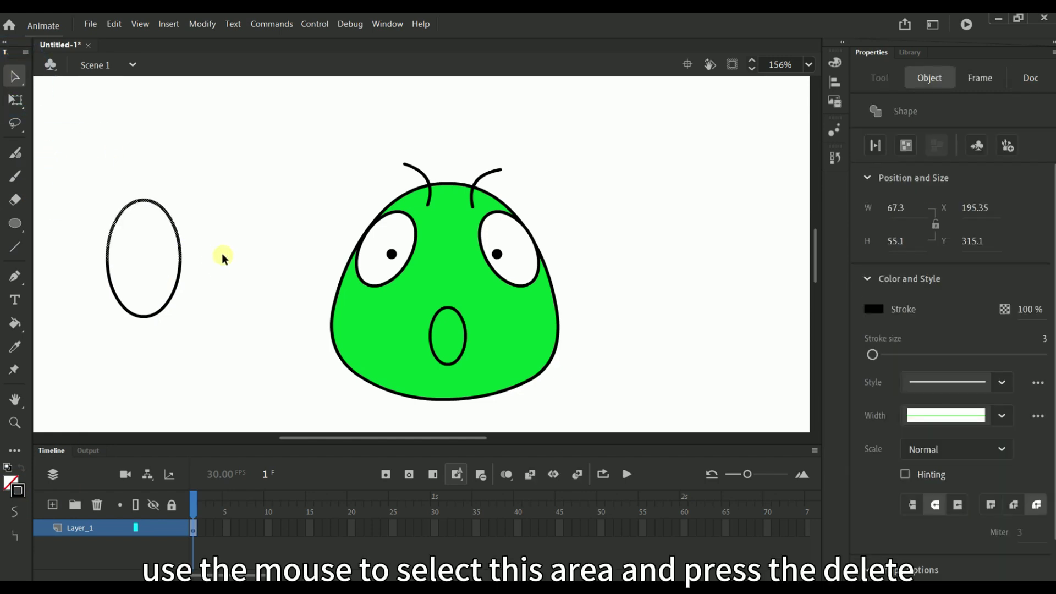
{"action": "key", "text": "Delete"}
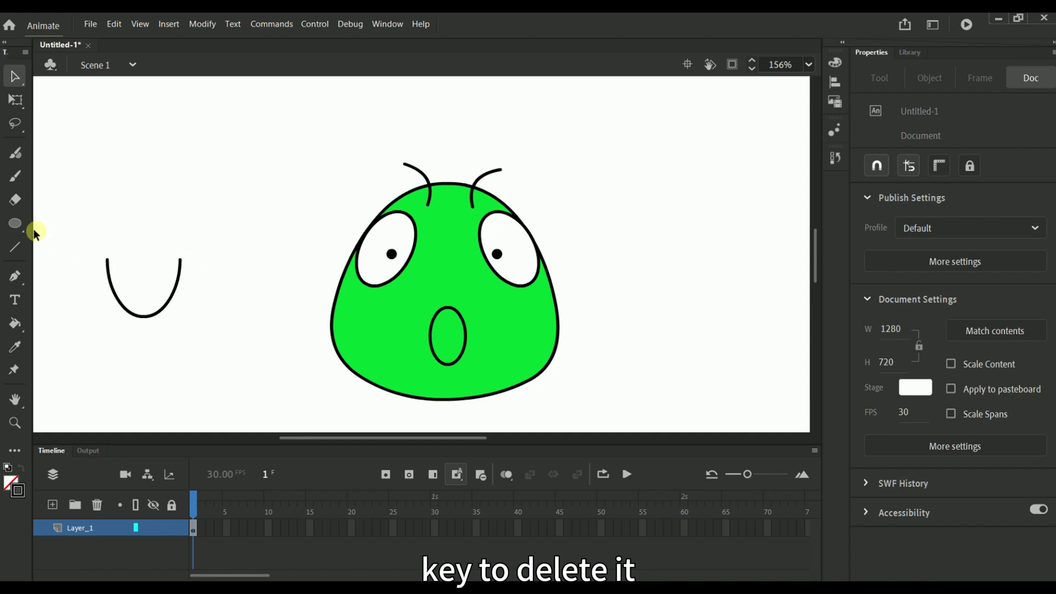
Turn object drawing back on and draw an unfilled upright oval, about 60 by 99 px, above the U-shaped curve
{"action": "left_click", "coordinate": [15, 223]}
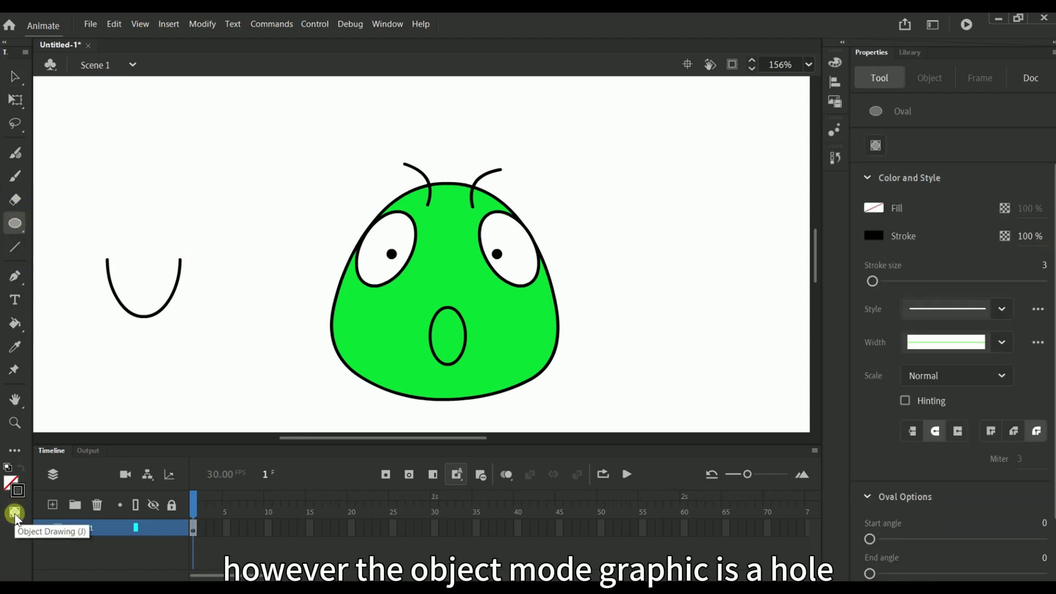
{"action": "left_click", "coordinate": [15, 512]}
{"action": "left_click_drag", "start_coordinate": [179, 122], "coordinate": [246, 228]}
{"action": "left_click", "coordinate": [15, 77]}
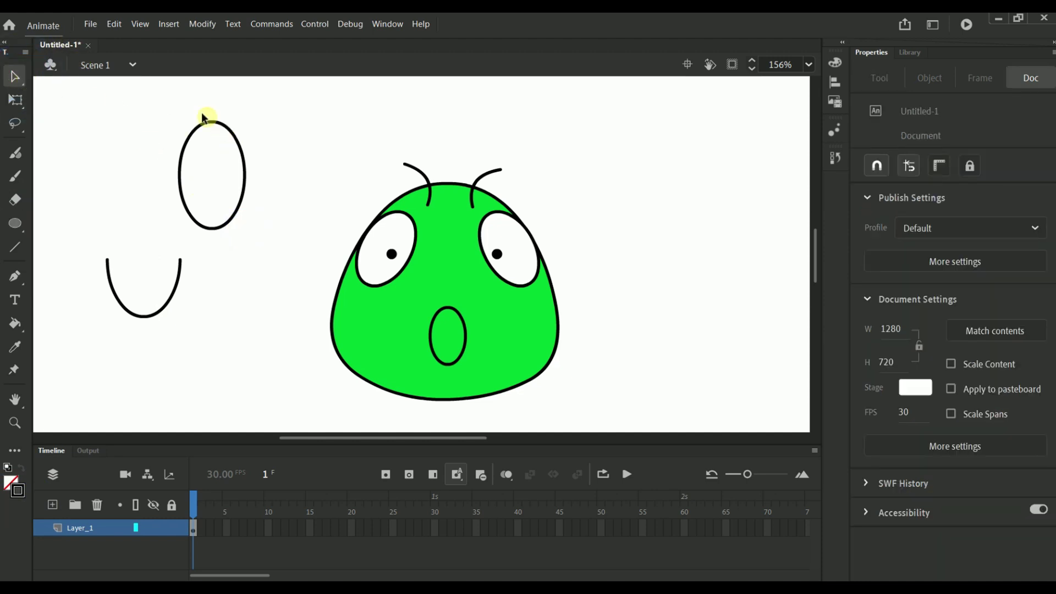
Try to delete only the upper half of the object-mode oval beside the head, and undo the deletion
{"action": "mouse_move", "coordinate": [146, 104]}
{"action": "left_mouse_down"}
{"action": "mouse_move", "coordinate": [278, 153]}
{"action": "mouse_move", "coordinate": [295, 174]}
{"action": "left_mouse_up"}
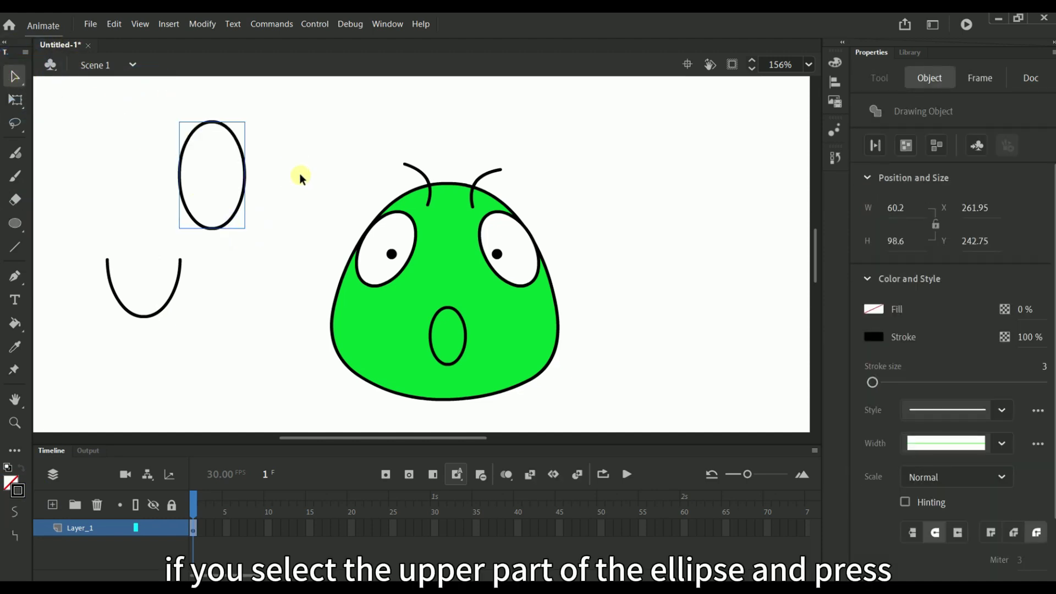
{"action": "key", "text": "Delete"}
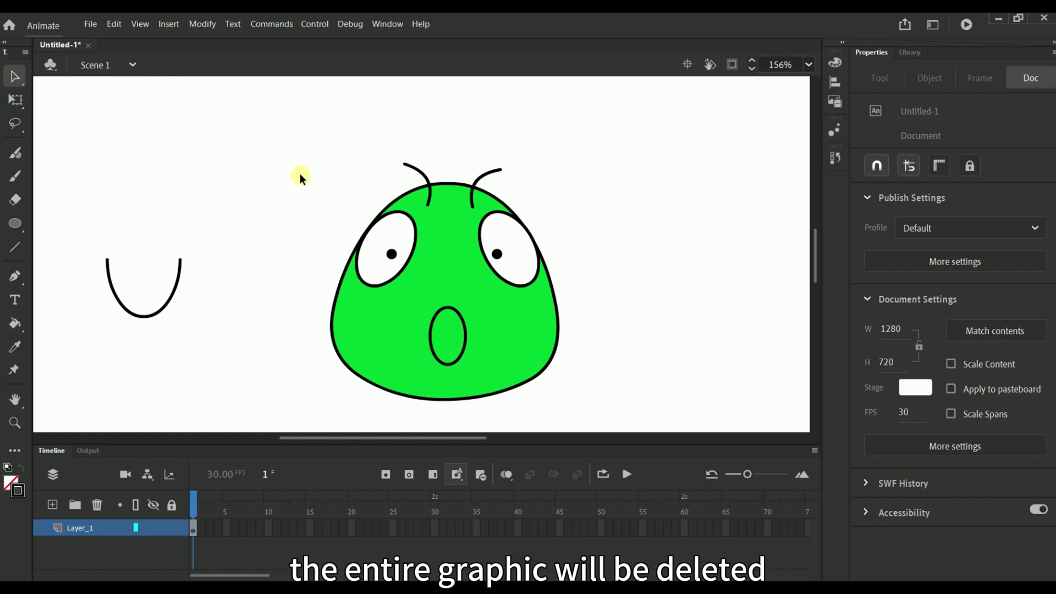
{"action": "key", "text": "ctrl+z"}
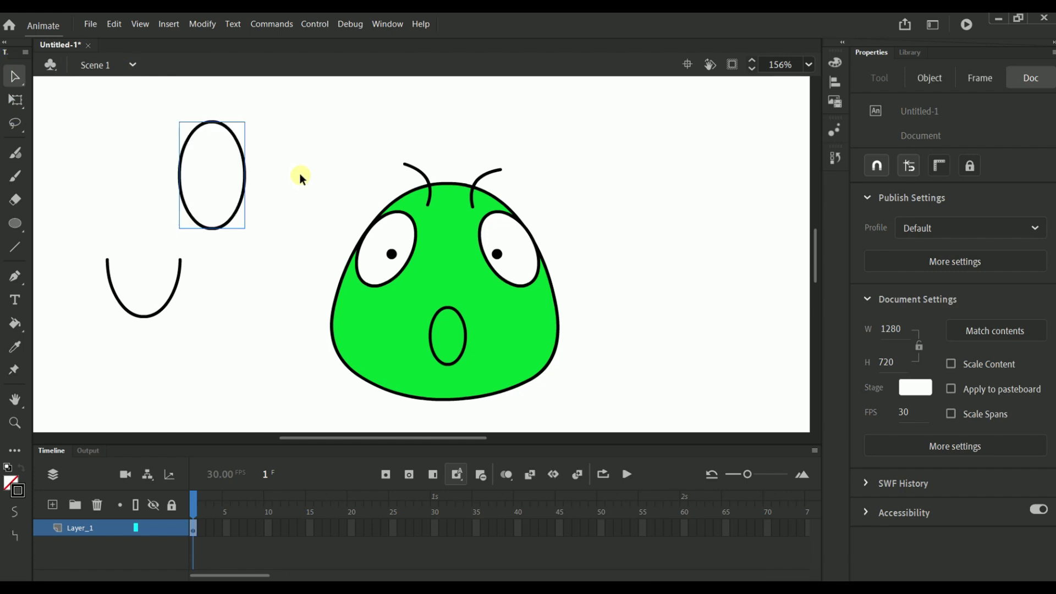
Open the mouth oval's drawing object for editing, delete its upper half to leave a curved smile, and return to the scene
{"action": "left_click", "coordinate": [302, 341]}
{"action": "left_click", "coordinate": [438, 315]}
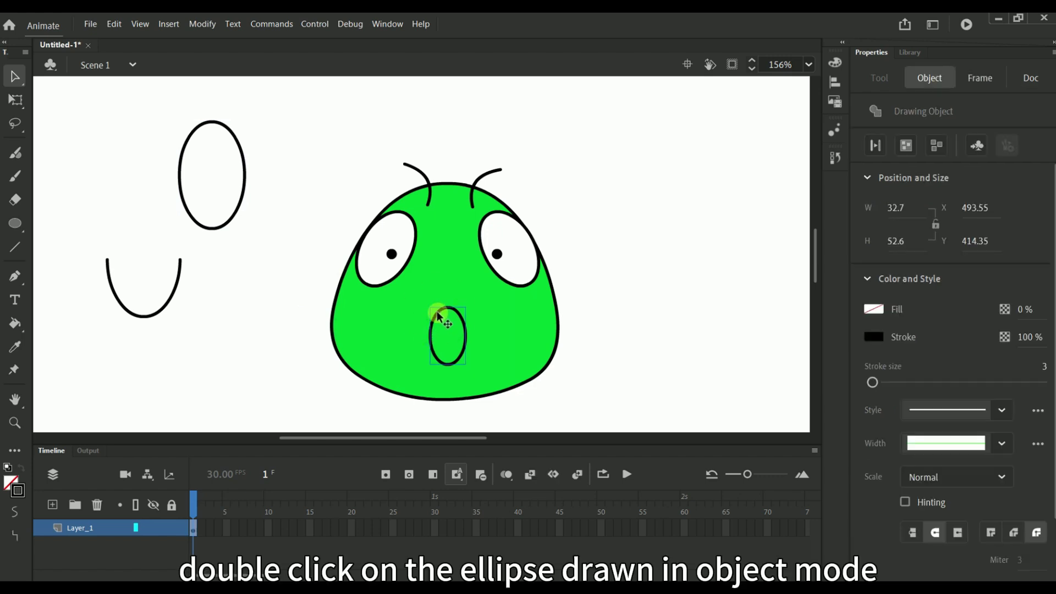
{"action": "double_click", "coordinate": [438, 315]}
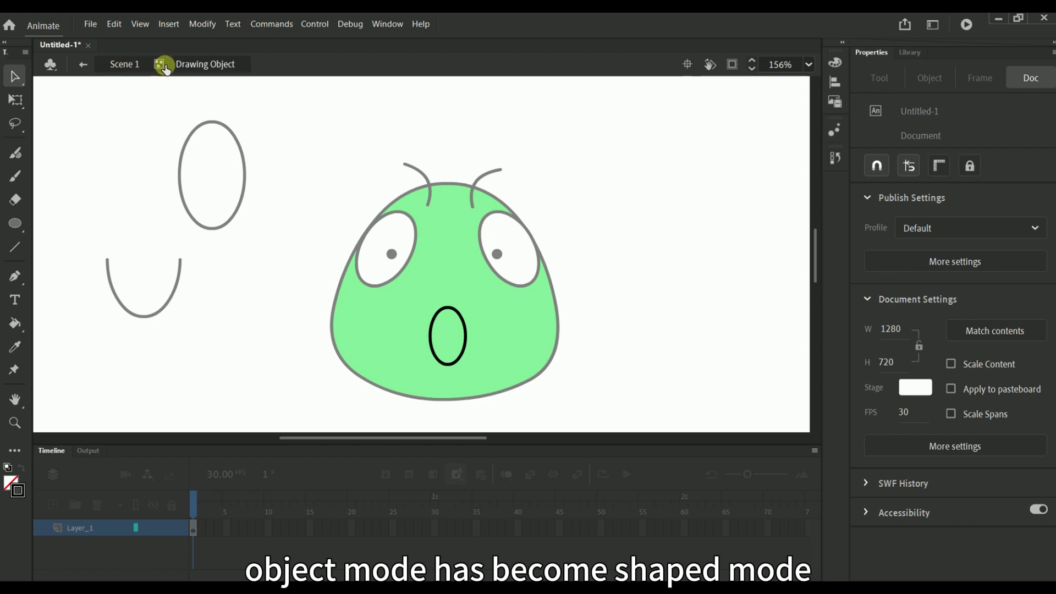
{"action": "left_click_drag", "start_coordinate": [295, 111], "coordinate": [562, 265]}
{"action": "left_click_drag", "start_coordinate": [145, 130], "coordinate": [308, 342]}
{"action": "mouse_move", "coordinate": [313, 205]}
{"action": "left_mouse_down"}
{"action": "mouse_move", "coordinate": [544, 295]}
{"action": "mouse_move", "coordinate": [377, 186]}
{"action": "left_mouse_up"}
{"action": "left_click", "coordinate": [419, 298]}
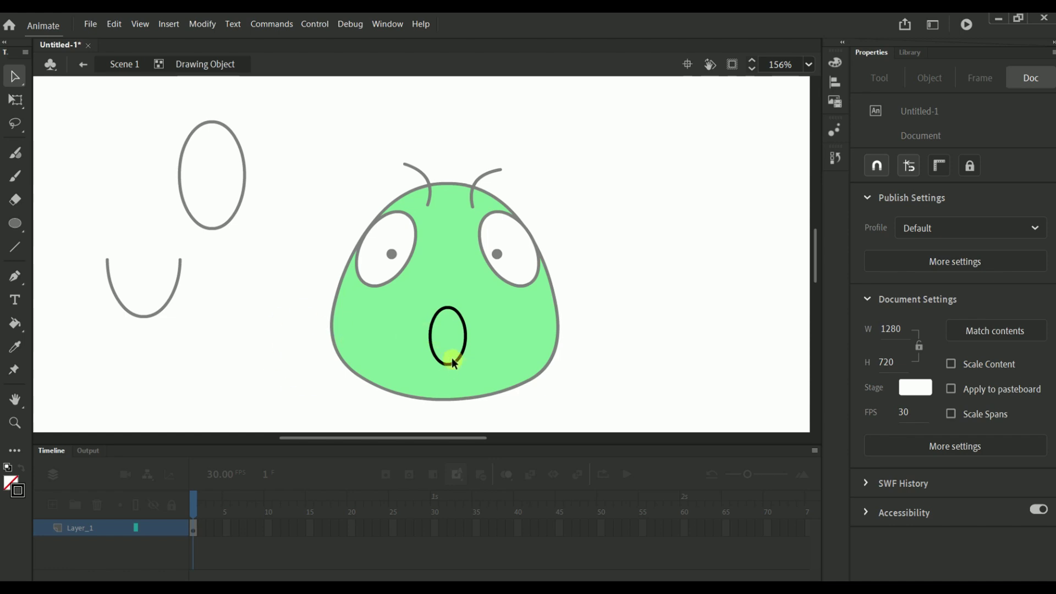
{"action": "scroll", "coordinate": [459, 358], "scroll_direction": "up", "scroll_amount": 2}
{"action": "mouse_move", "coordinate": [390, 256]}
{"action": "left_mouse_down"}
{"action": "mouse_move", "coordinate": [497, 332]}
{"action": "mouse_move", "coordinate": [506, 323]}
{"action": "left_mouse_up"}
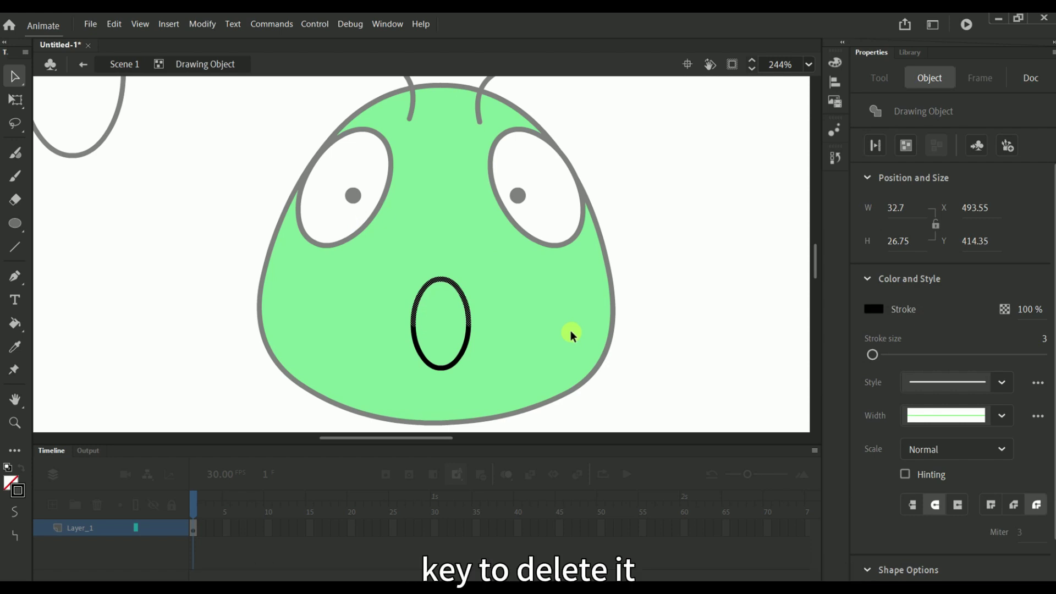
{"action": "key", "text": "Delete"}
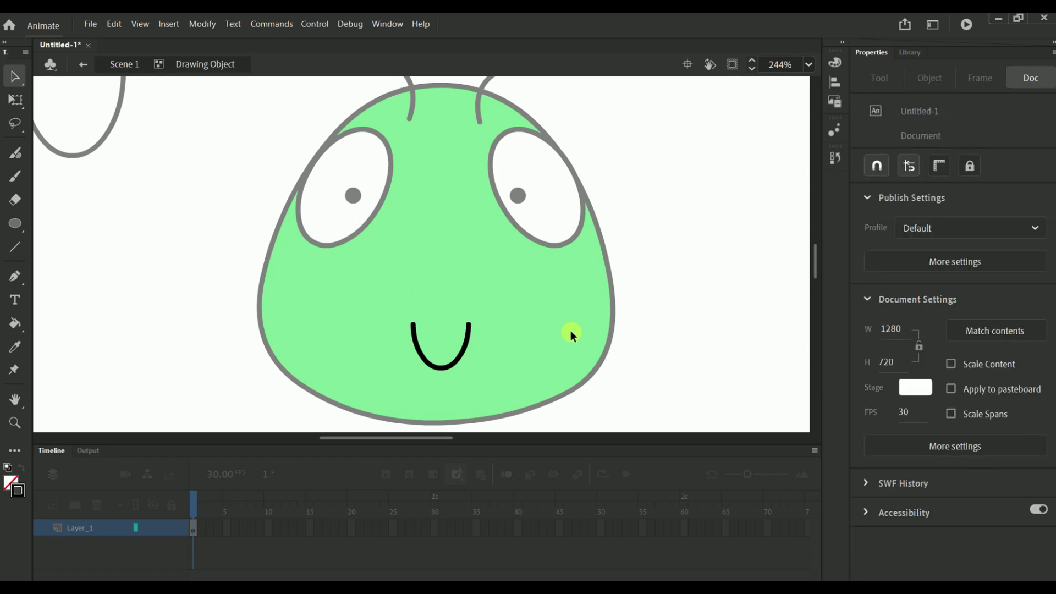
{"action": "left_click", "coordinate": [122, 65]}
{"action": "left_click", "coordinate": [184, 187]}
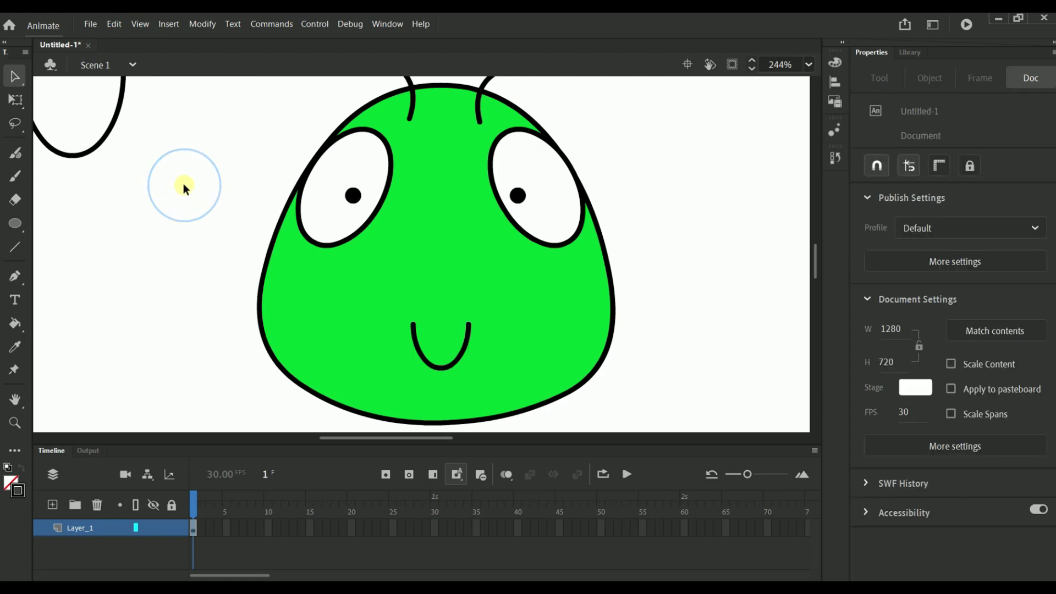
Reopen the mouth's drawing object for editing and go back to the scene without changing it
{"action": "scroll", "coordinate": [184, 187], "scroll_direction": "down", "scroll_amount": 3}
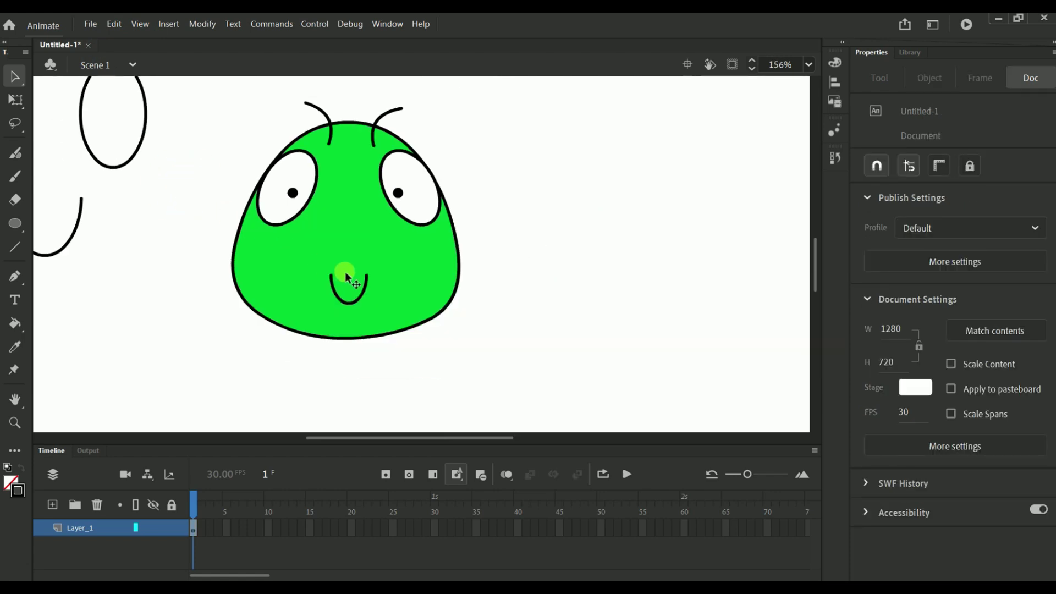
{"action": "double_click", "coordinate": [357, 304]}
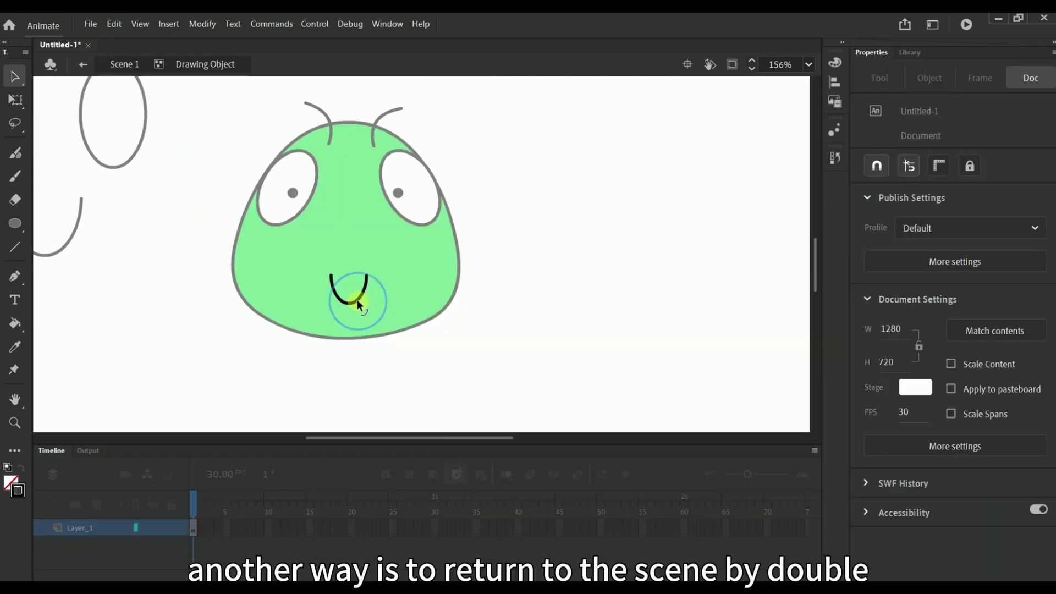
{"action": "double_click", "coordinate": [658, 280]}
{"action": "left_click", "coordinate": [484, 323]}
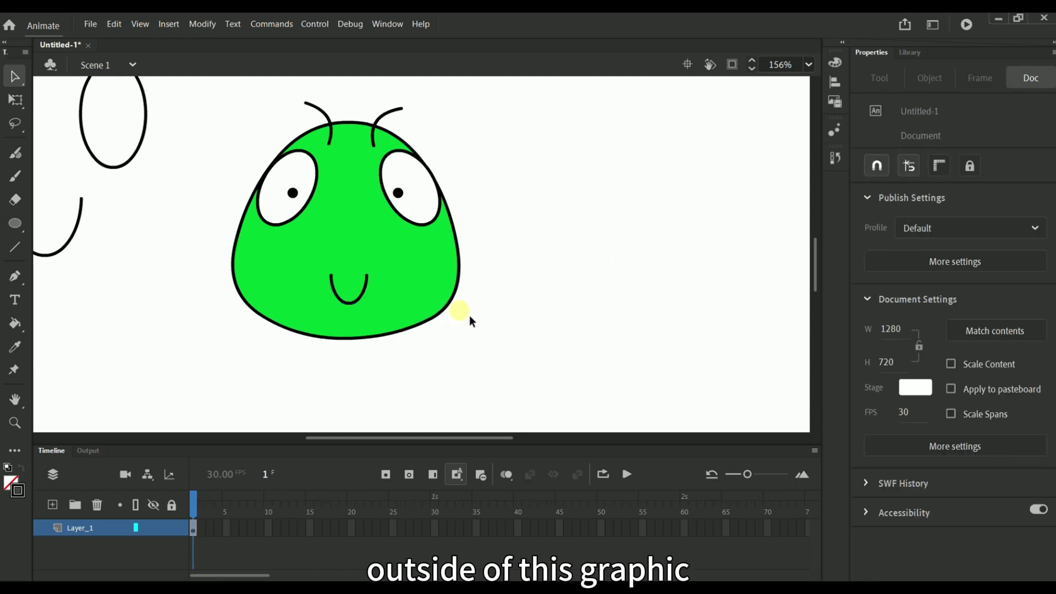
Delete the practice oval and the U-shaped curve beside the head
{"action": "scroll", "coordinate": [471, 317], "scroll_direction": "down", "scroll_amount": 1}
{"action": "left_click", "coordinate": [206, 198]}
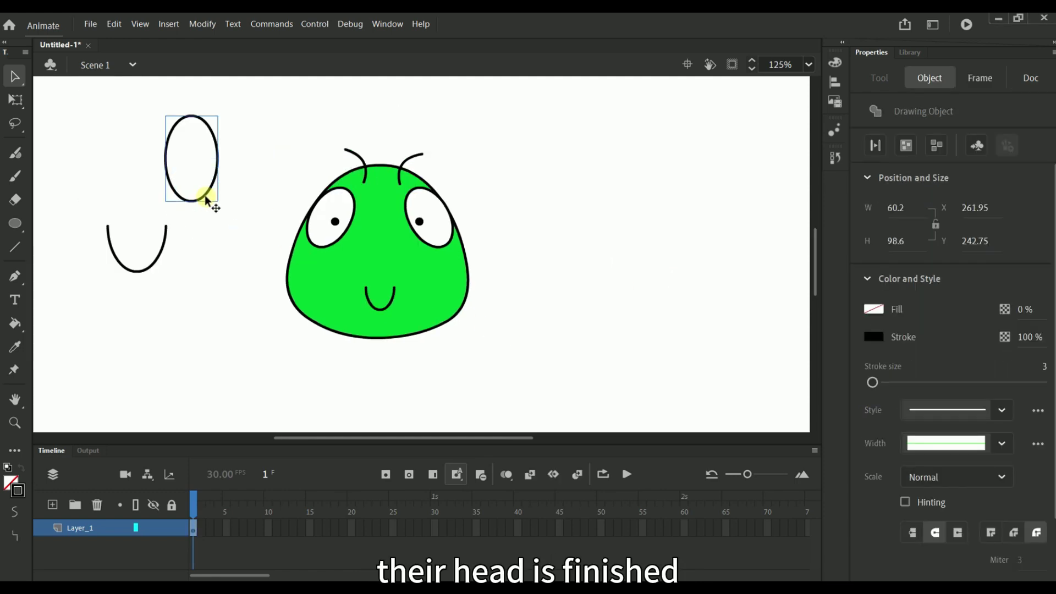
{"action": "key", "text": "Delete"}
{"action": "left_click_drag", "start_coordinate": [68, 189], "coordinate": [192, 329]}
{"action": "key", "text": "Delete"}
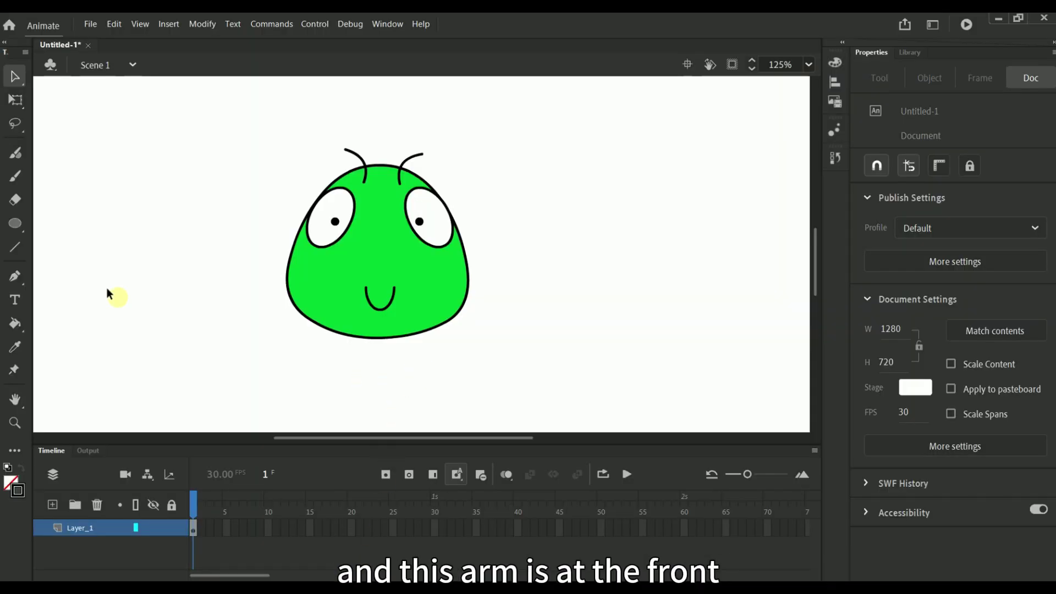
Draw an upright oval arm, about 47 by 97 px, over the head's lower left edge, filled with green sampled from the head
{"action": "left_click", "coordinate": [14, 223]}
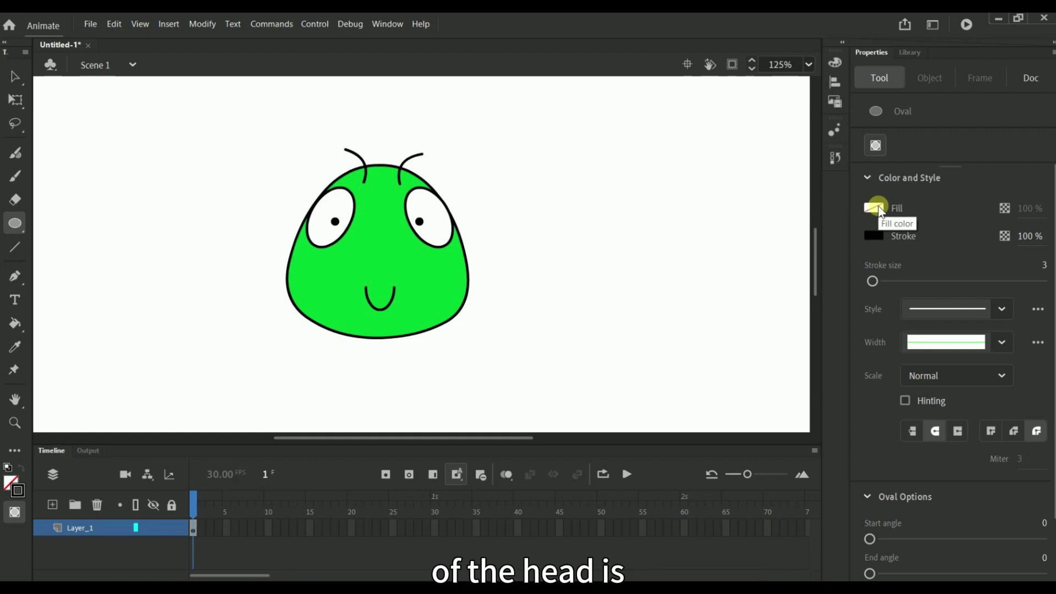
{"action": "left_click", "coordinate": [877, 207]}
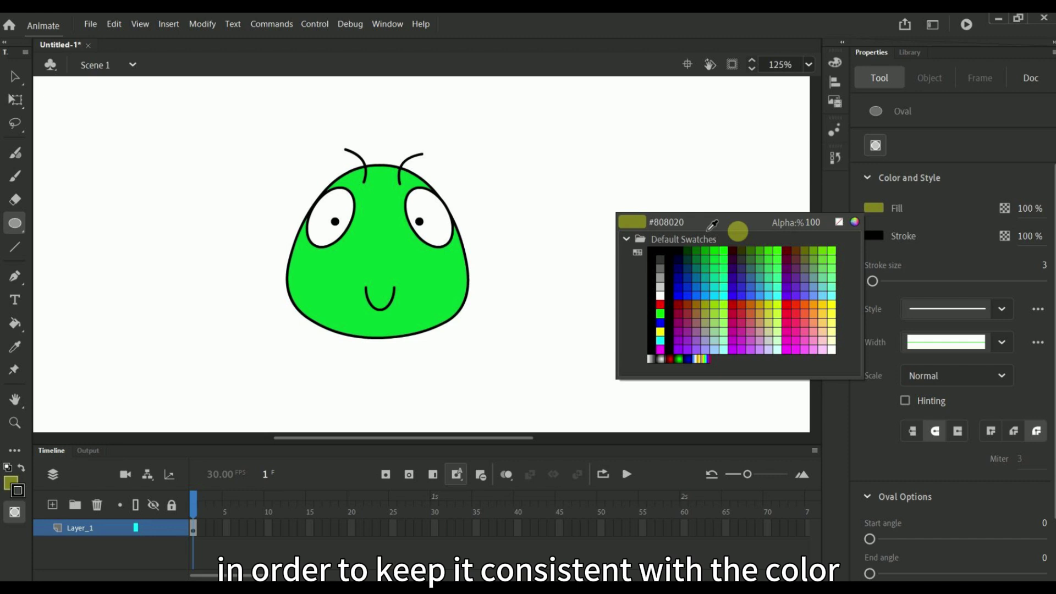
{"action": "left_click", "coordinate": [454, 258]}
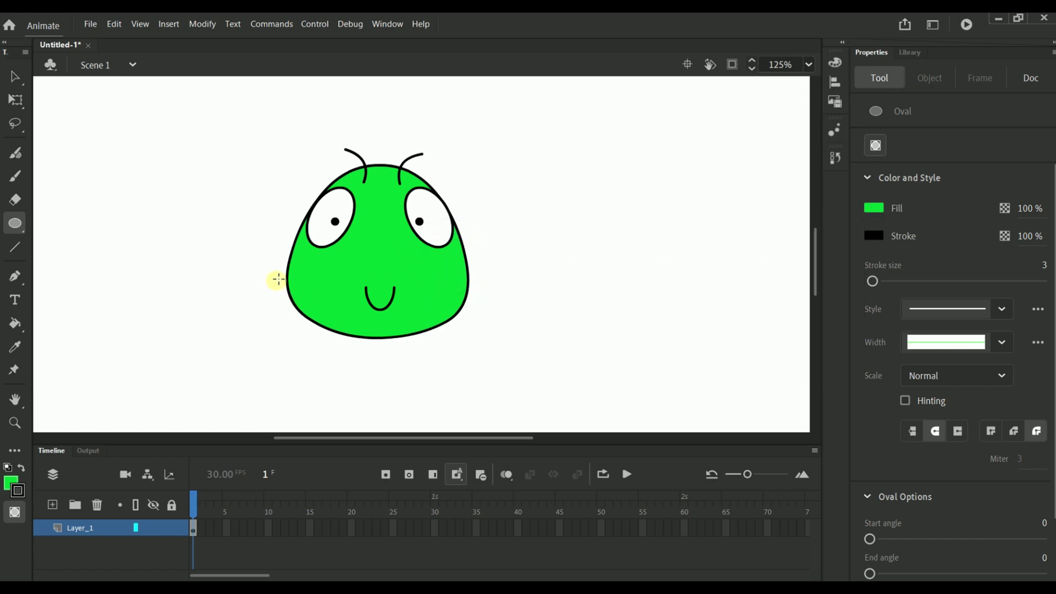
{"action": "left_click_drag", "start_coordinate": [282, 279], "coordinate": [327, 362]}
Rotate the arm oval counterclockwise with Free Transform so that its upper end tilts outward from the head
{"action": "left_click", "coordinate": [16, 100]}
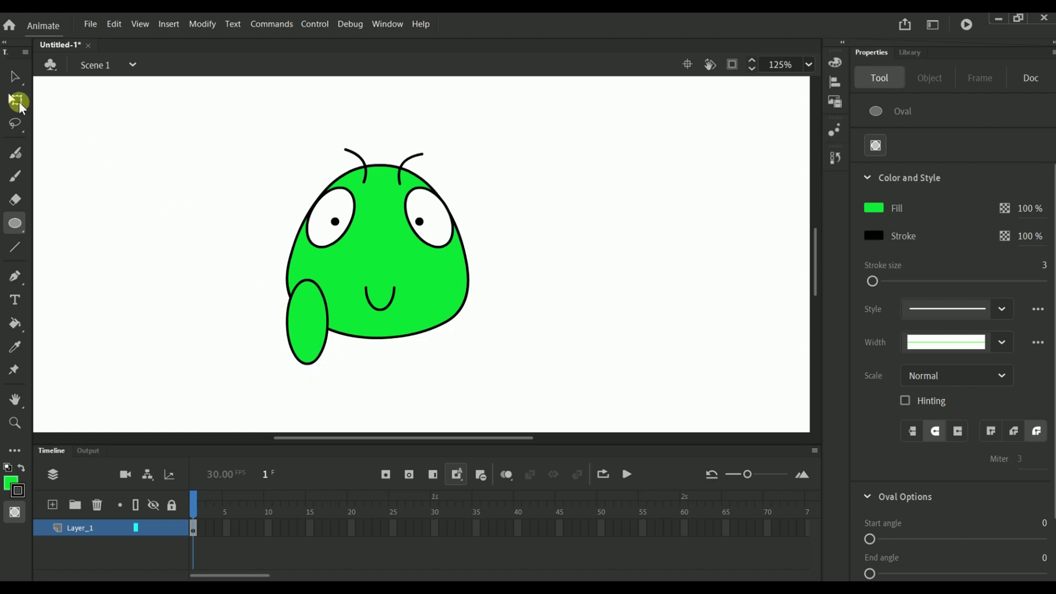
{"action": "left_click", "coordinate": [318, 344]}
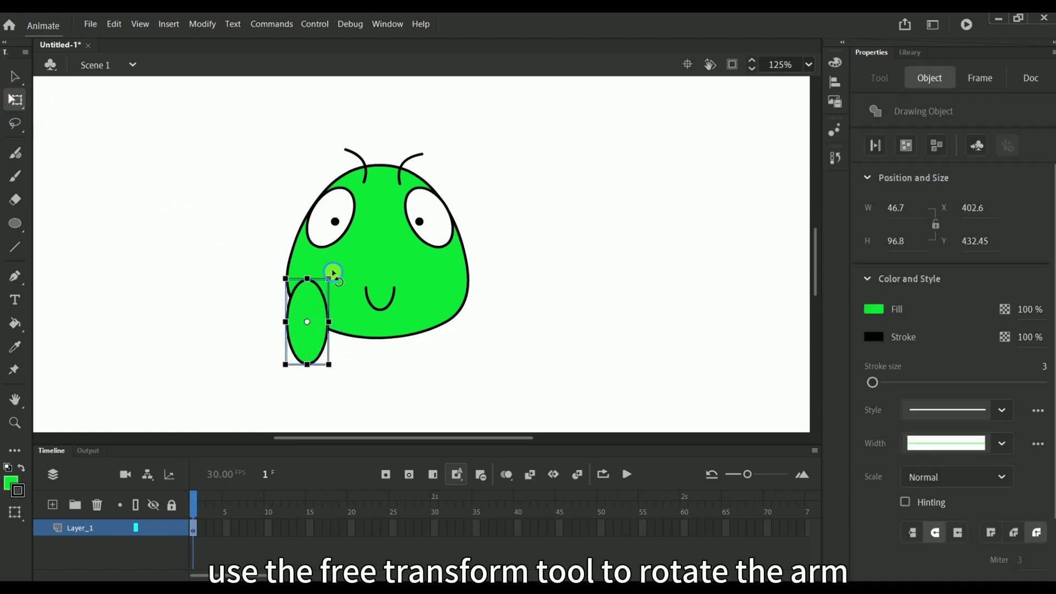
{"action": "left_click_drag", "start_coordinate": [332, 274], "coordinate": [305, 263]}
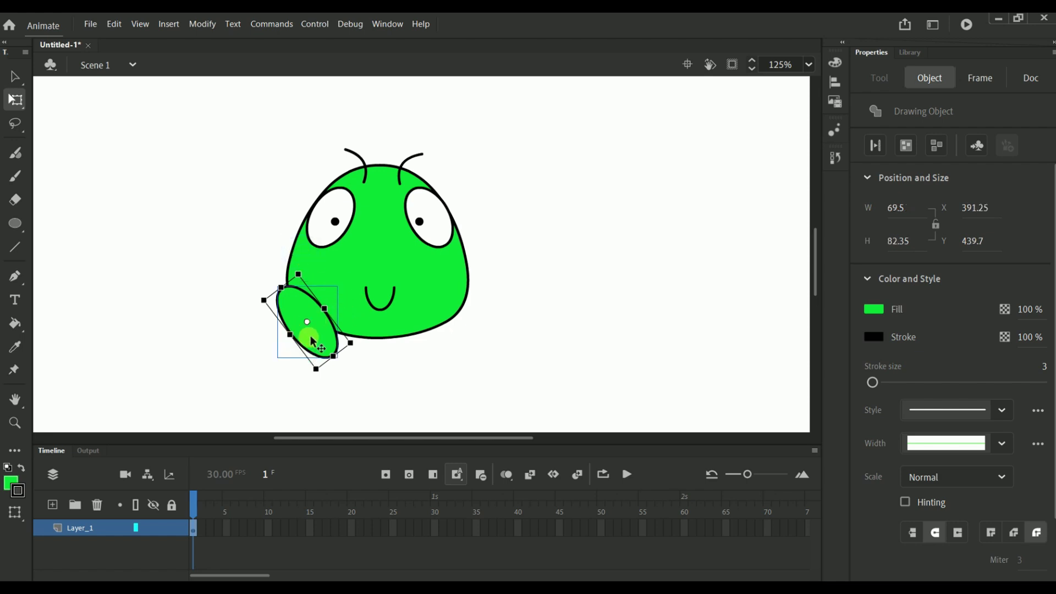
{"action": "left_click", "coordinate": [263, 345]}
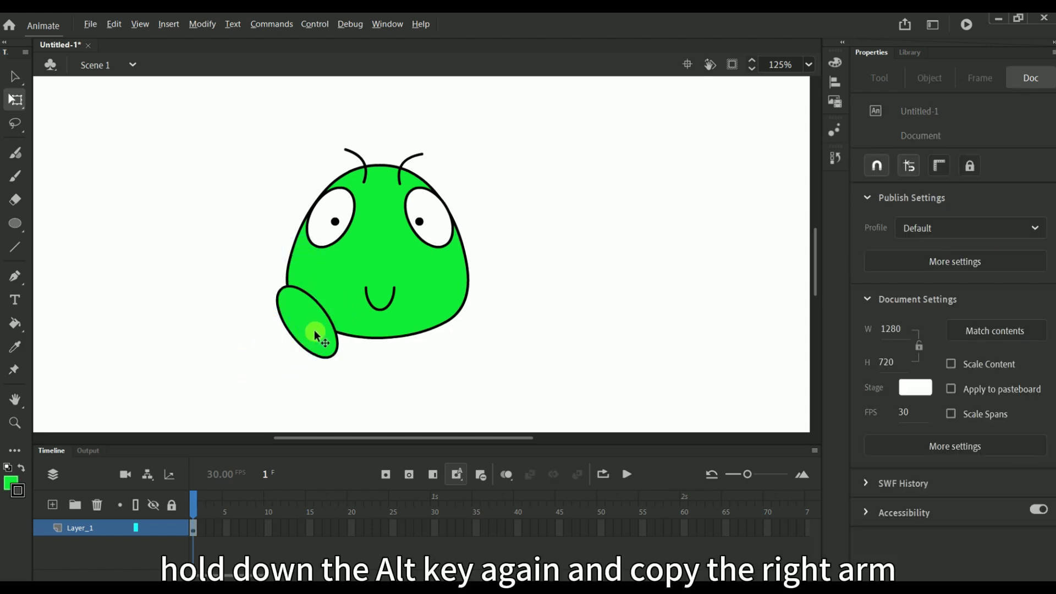
Copy the arm to the head's other side, rotate the copy to mirror the original, and shift both arms slightly inward
{"action": "left_click_drag", "start_coordinate": [316, 335], "coordinate": [414, 361]}
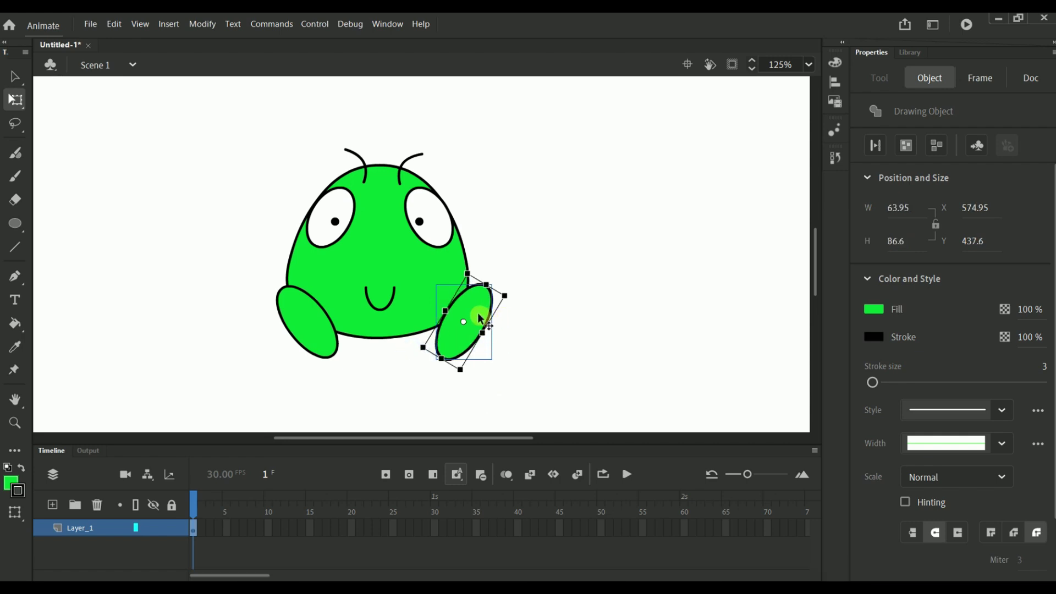
{"action": "left_click", "coordinate": [477, 313]}
{"action": "left_click_drag", "start_coordinate": [477, 313], "coordinate": [308, 323]}
{"action": "left_click", "coordinate": [276, 385]}
Draw a horizontal green body oval, about 193 by 100 px, below the mouth over the lower arms, and center it under the head
{"action": "left_click", "coordinate": [11, 225]}
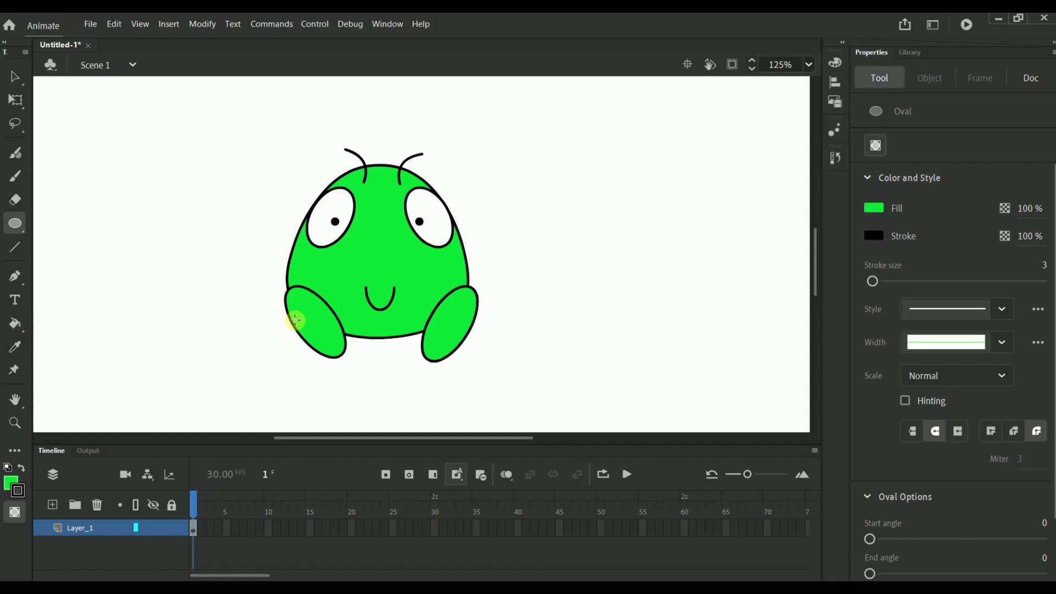
{"action": "left_click_drag", "start_coordinate": [301, 312], "coordinate": [469, 399]}
{"action": "left_click", "coordinate": [15, 76]}
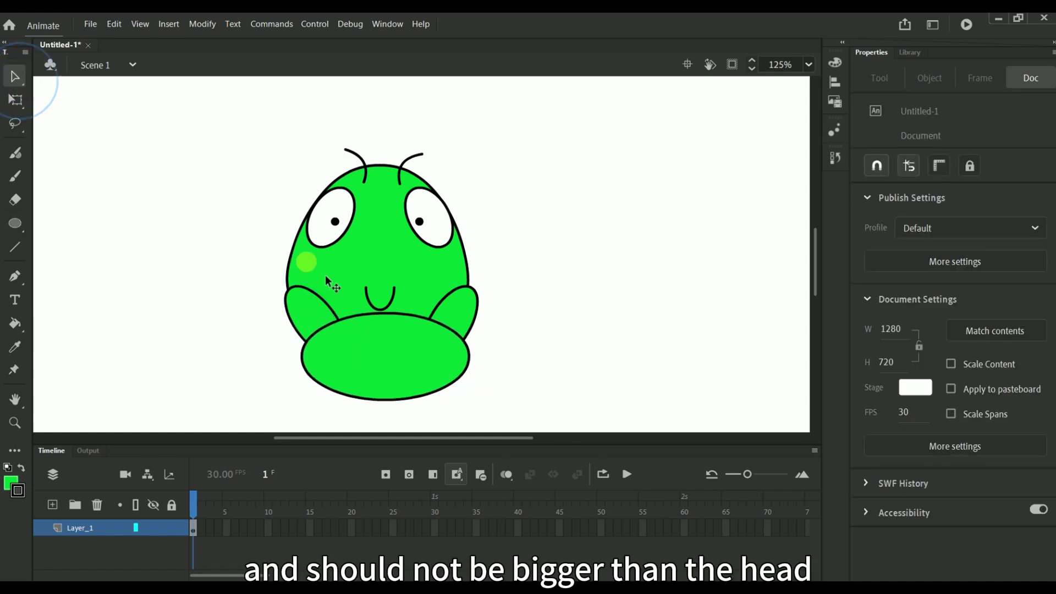
{"action": "left_click_drag", "start_coordinate": [374, 361], "coordinate": [368, 361]}
{"action": "left_click", "coordinate": [483, 373]}
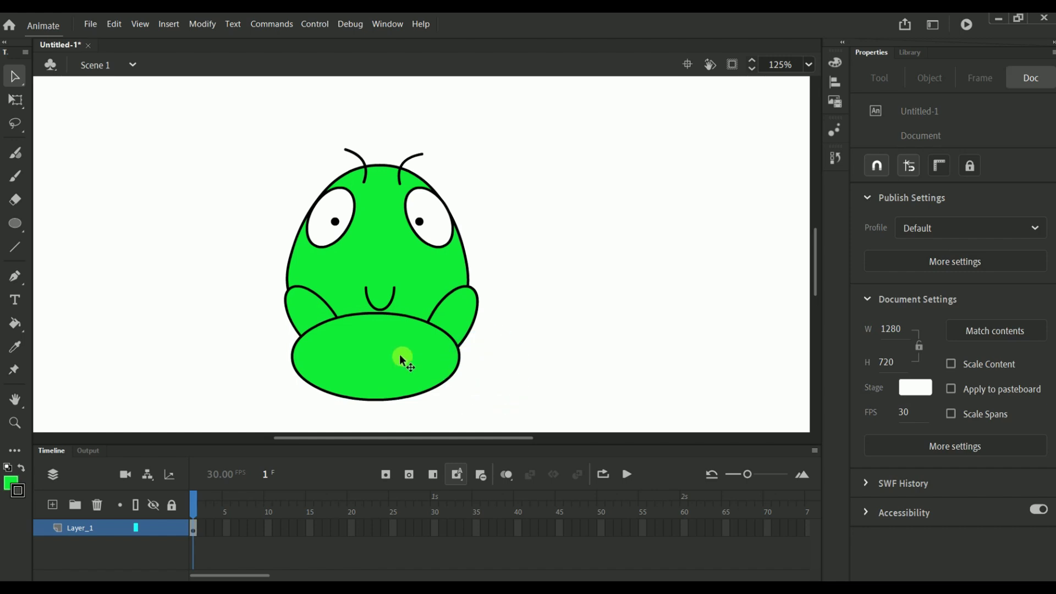
{"action": "scroll", "coordinate": [400, 354], "scroll_direction": "up", "scroll_amount": 3}
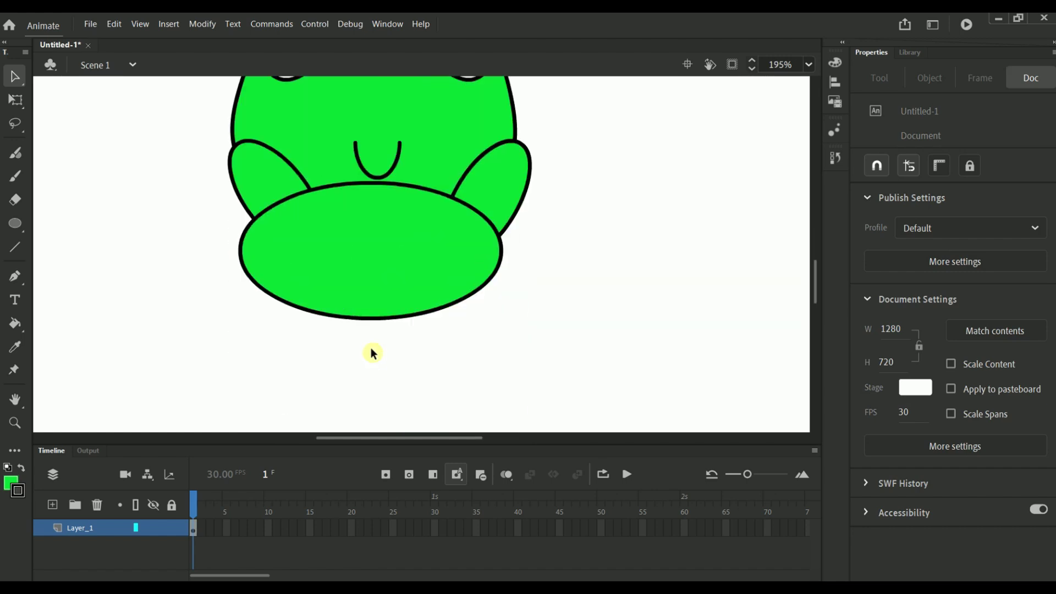
{"action": "left_click_drag", "start_coordinate": [370, 249], "coordinate": [378, 249]}
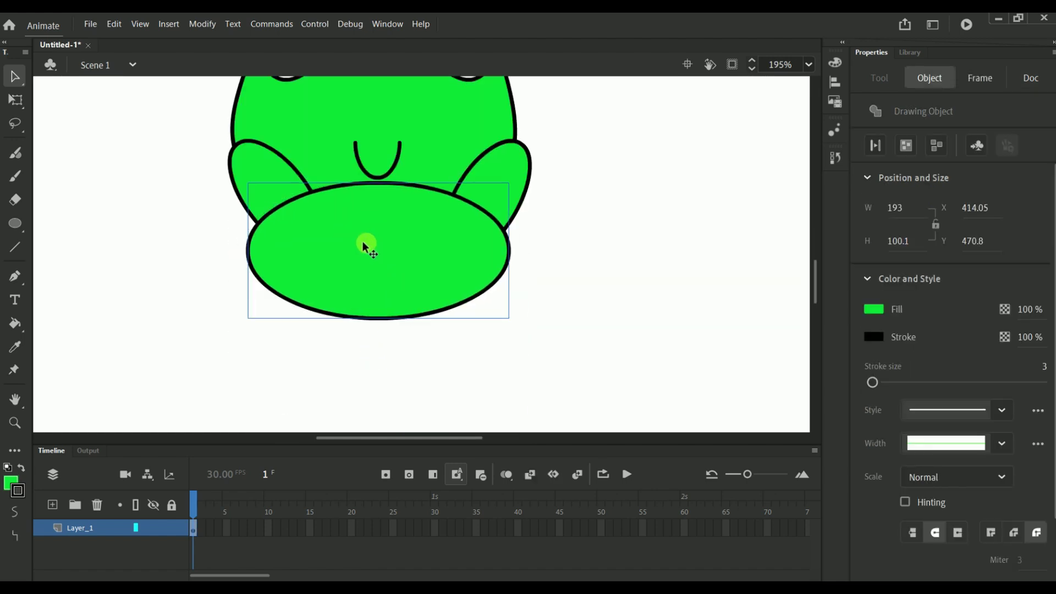
{"action": "left_click", "coordinate": [198, 274]}
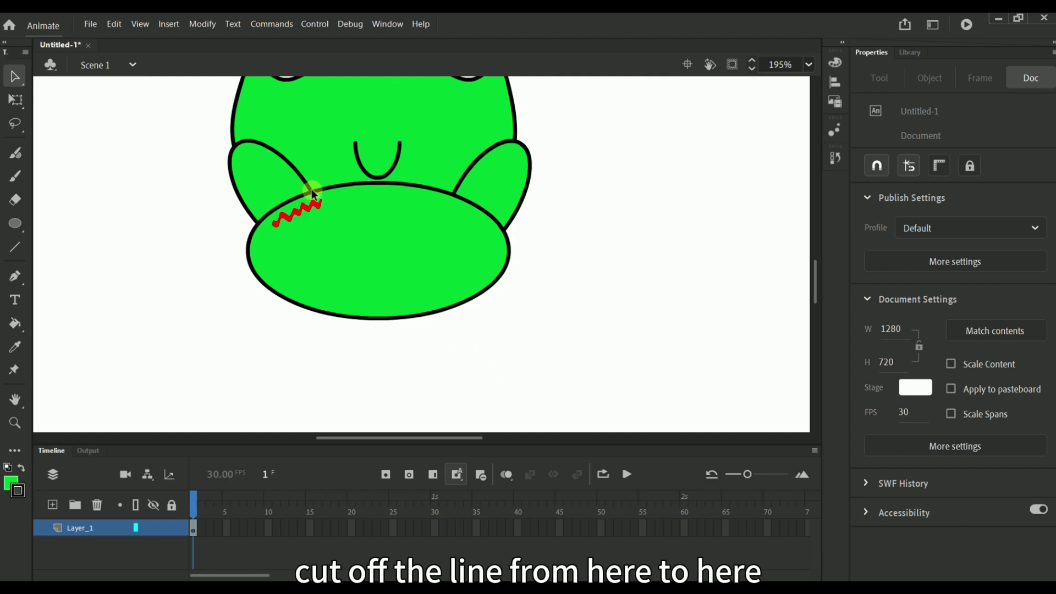
Open the body oval for editing, turn off object drawing, and draw two short lines across its outline where it overlaps the left arm
{"action": "double_click", "coordinate": [278, 206]}
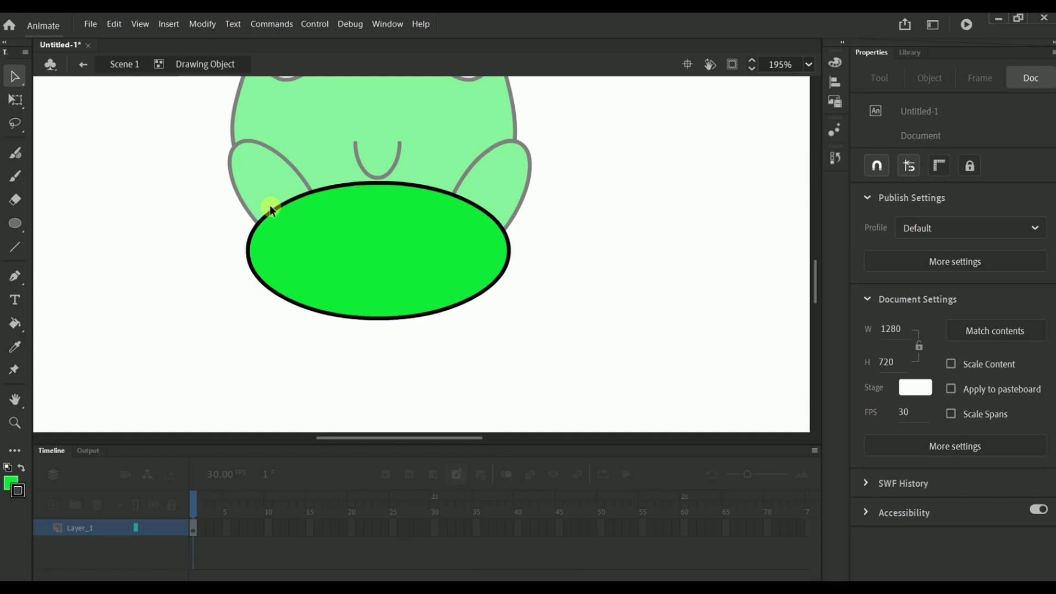
{"action": "left_click_drag", "start_coordinate": [196, 178], "coordinate": [393, 92]}
{"action": "left_click_drag", "start_coordinate": [353, 158], "coordinate": [524, 82]}
{"action": "left_click_drag", "start_coordinate": [544, 120], "coordinate": [434, 171]}
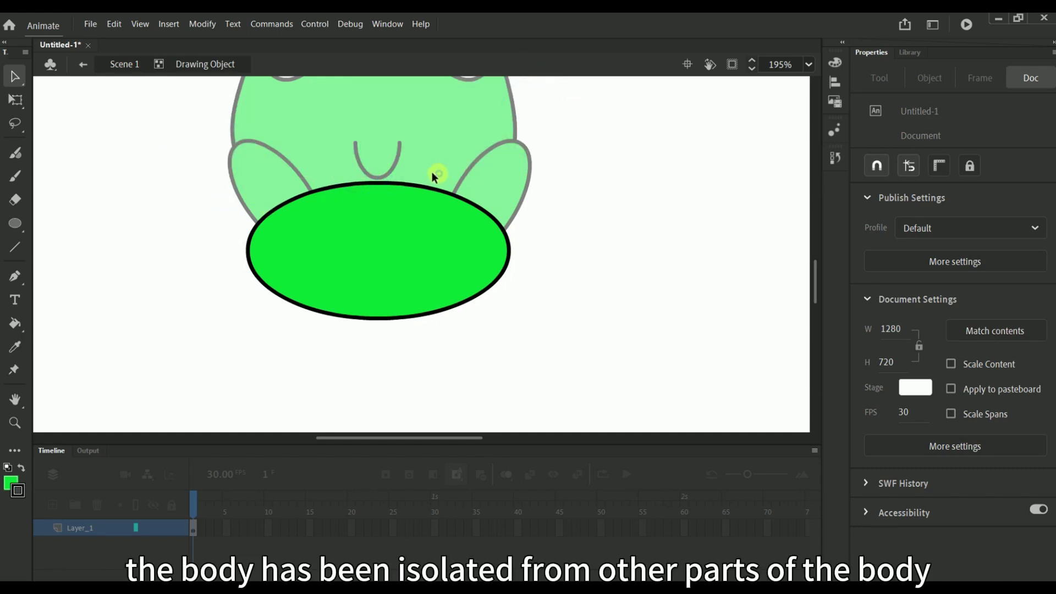
{"action": "left_click", "coordinate": [19, 245]}
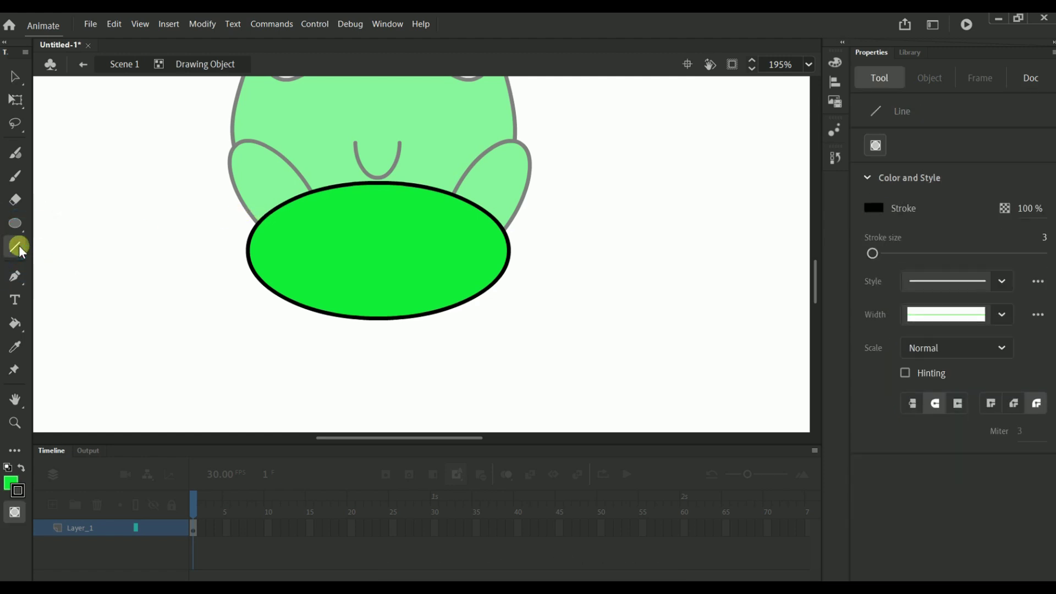
{"action": "left_click", "coordinate": [19, 511]}
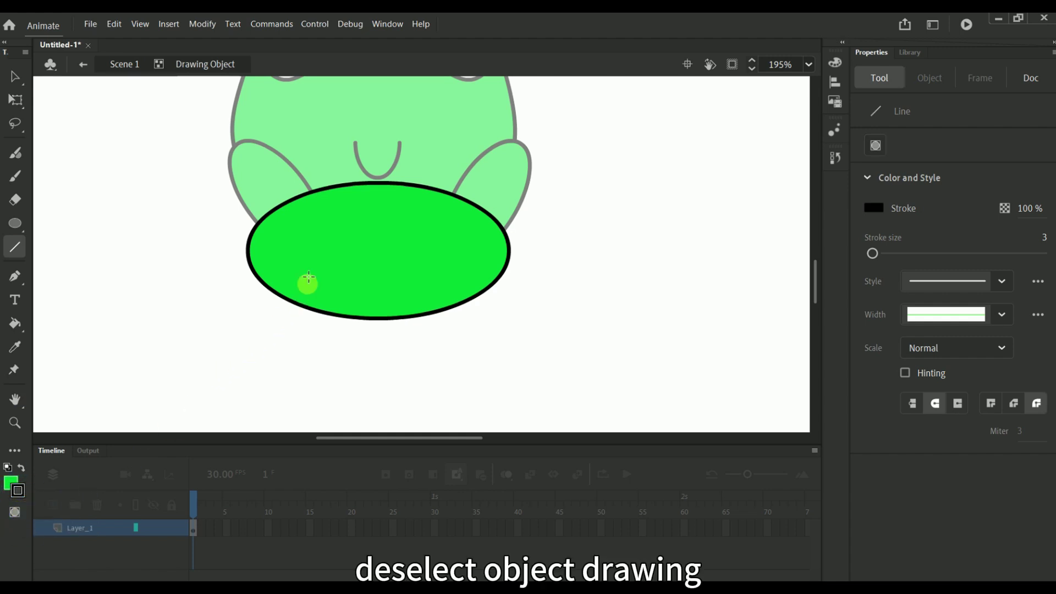
{"action": "left_click_drag", "start_coordinate": [266, 195], "coordinate": [286, 226]}
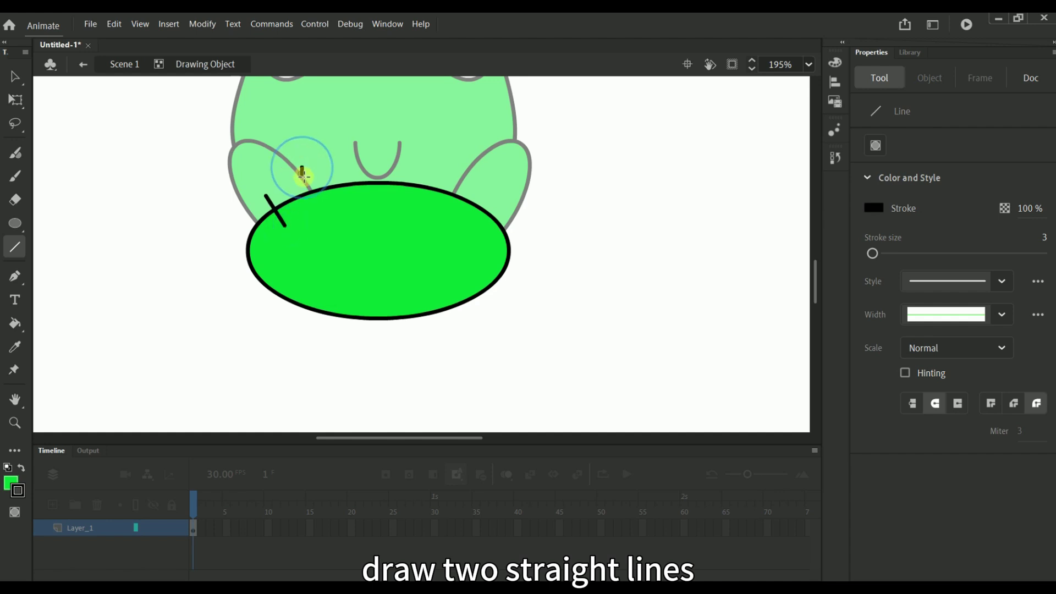
{"action": "left_click_drag", "start_coordinate": [302, 167], "coordinate": [318, 214]}
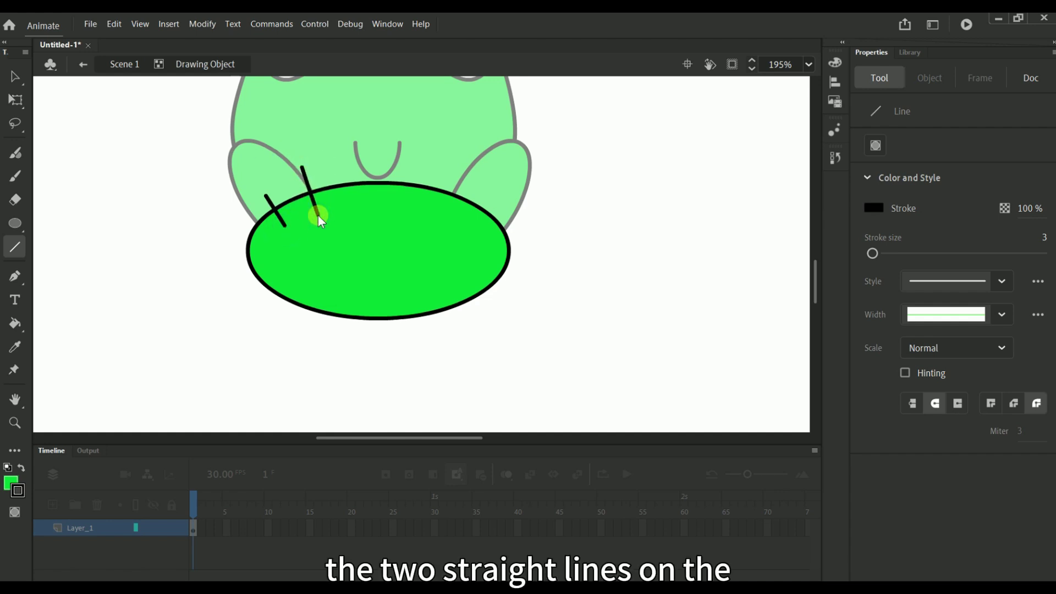
Delete the body outline segment between the two short lines at the left arm, remove the leftover line pieces, and return to the scene
{"action": "left_click", "coordinate": [14, 76]}
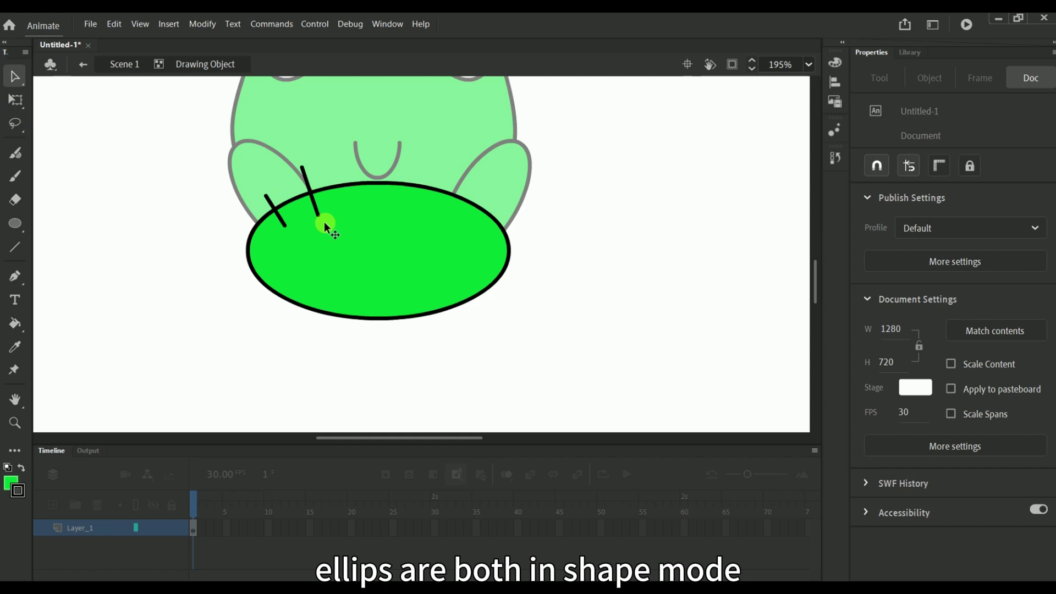
{"action": "left_click", "coordinate": [295, 203]}
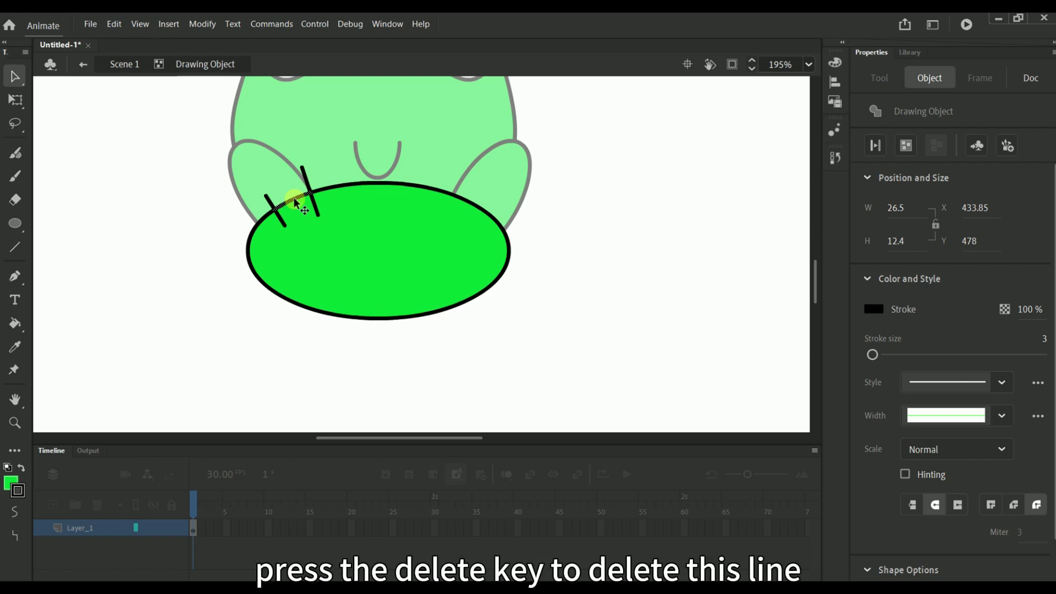
{"action": "key", "text": "Delete"}
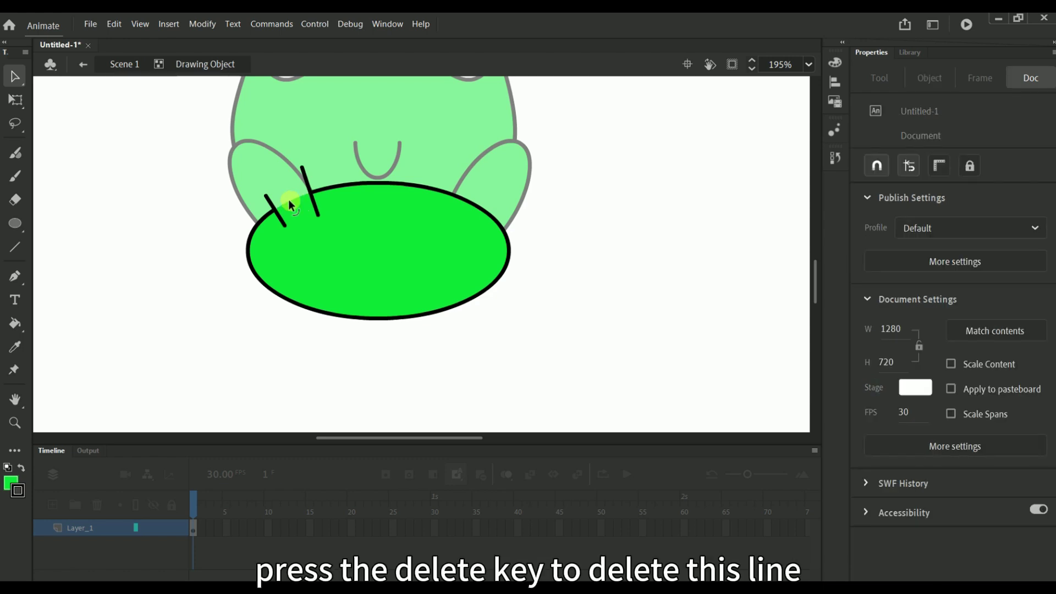
{"action": "left_click", "coordinate": [274, 214]}
{"action": "key", "text": "Delete"}
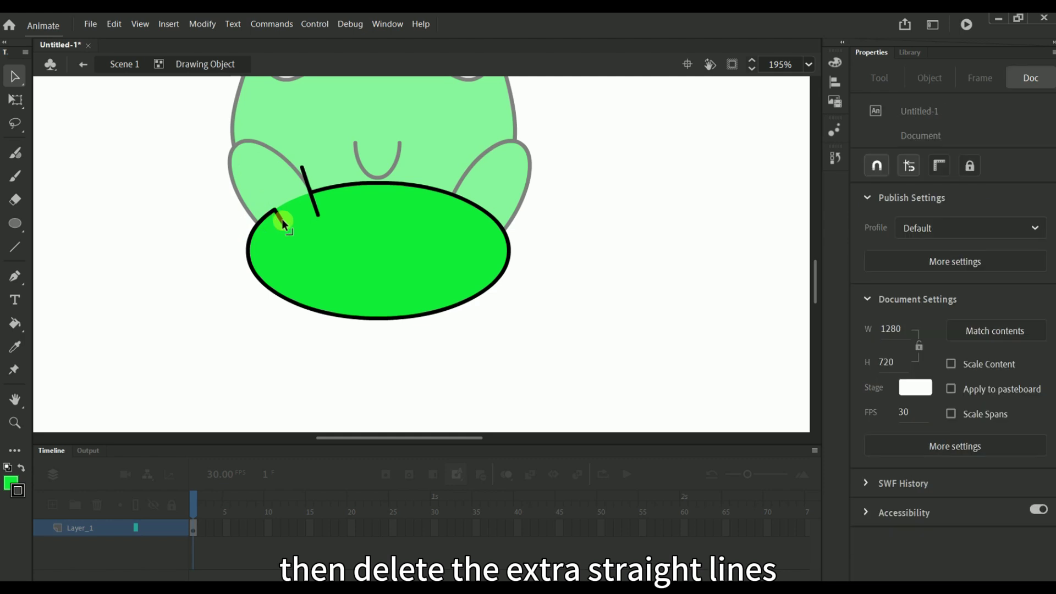
{"action": "left_click", "coordinate": [281, 219]}
{"action": "key", "text": "Delete"}
{"action": "left_click", "coordinate": [316, 209]}
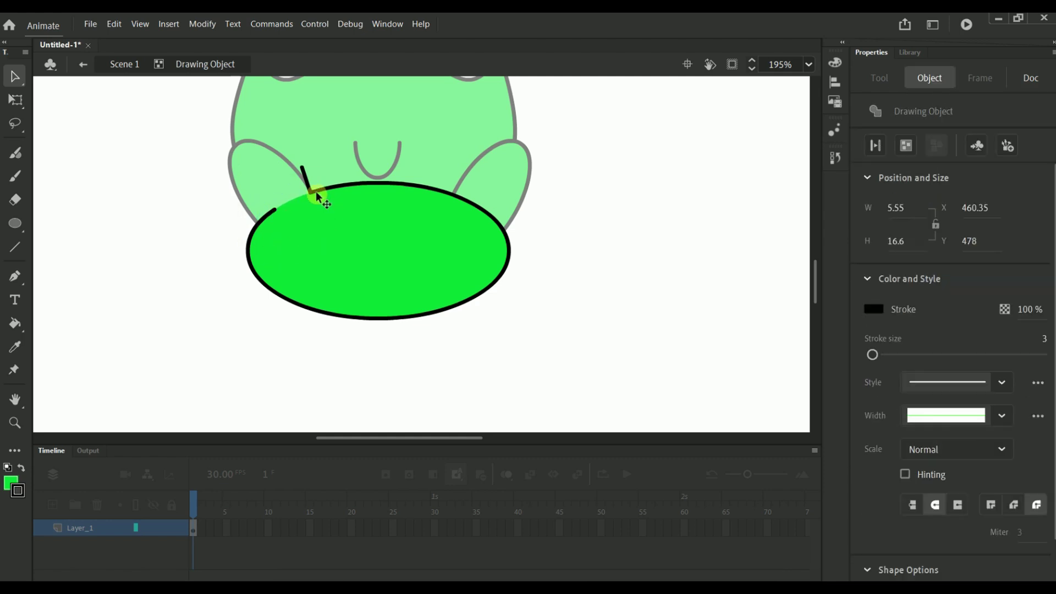
{"action": "key", "text": "Delete"}
{"action": "left_click", "coordinate": [308, 188]}
{"action": "key", "text": "Delete"}
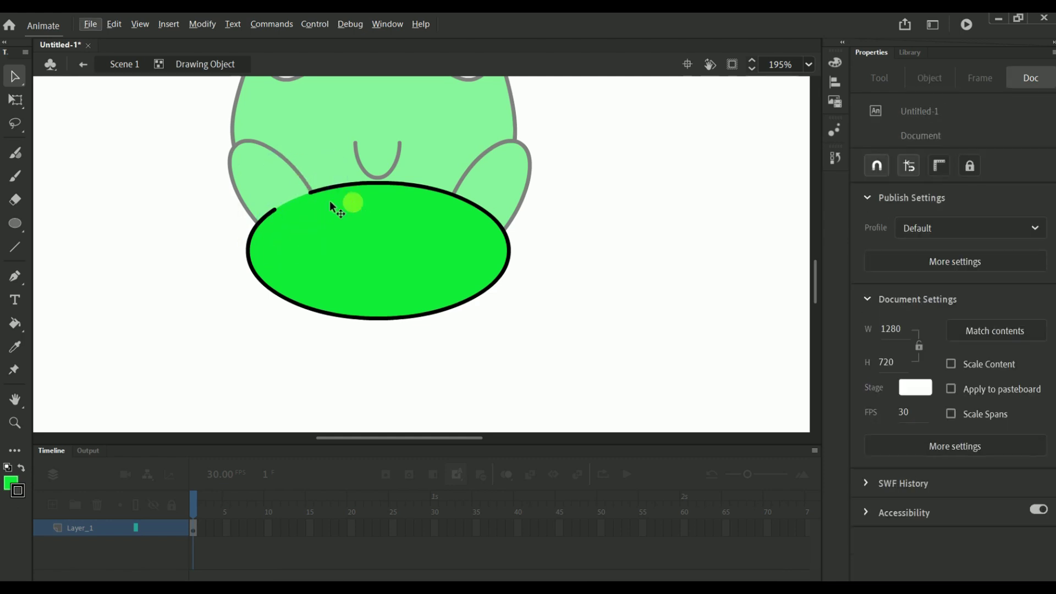
{"action": "double_click", "coordinate": [173, 213]}
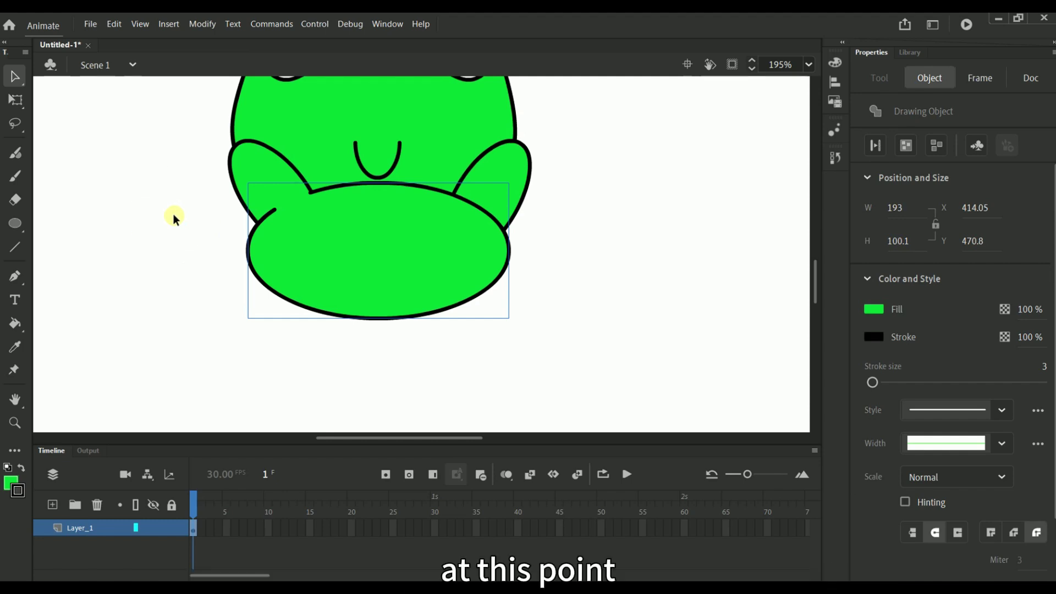
{"action": "left_click", "coordinate": [498, 361]}
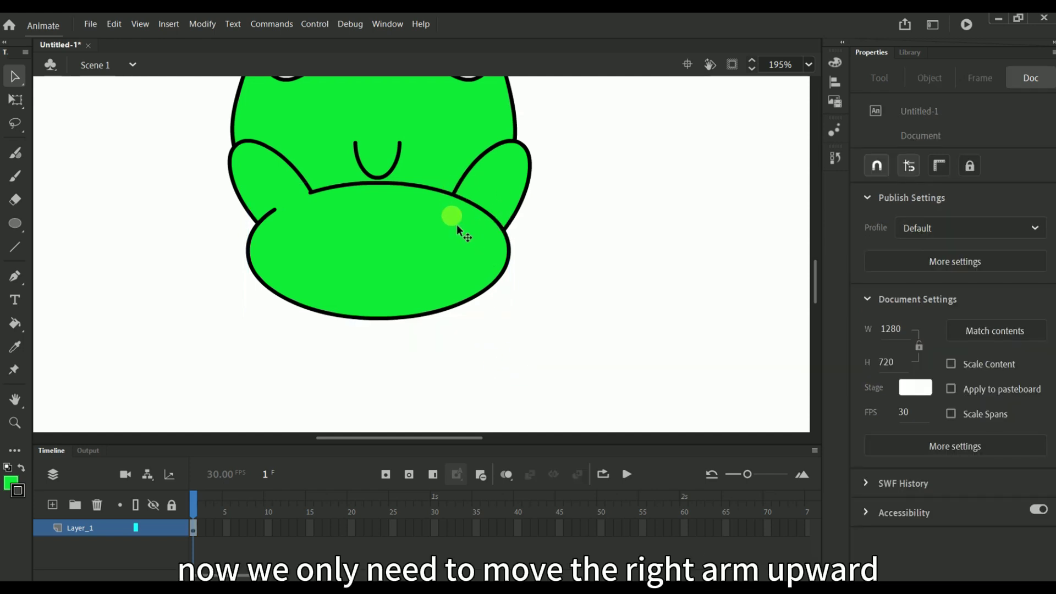
Bring the right arm oval to the front so that it overlaps the body
{"action": "right_click", "coordinate": [499, 190]}
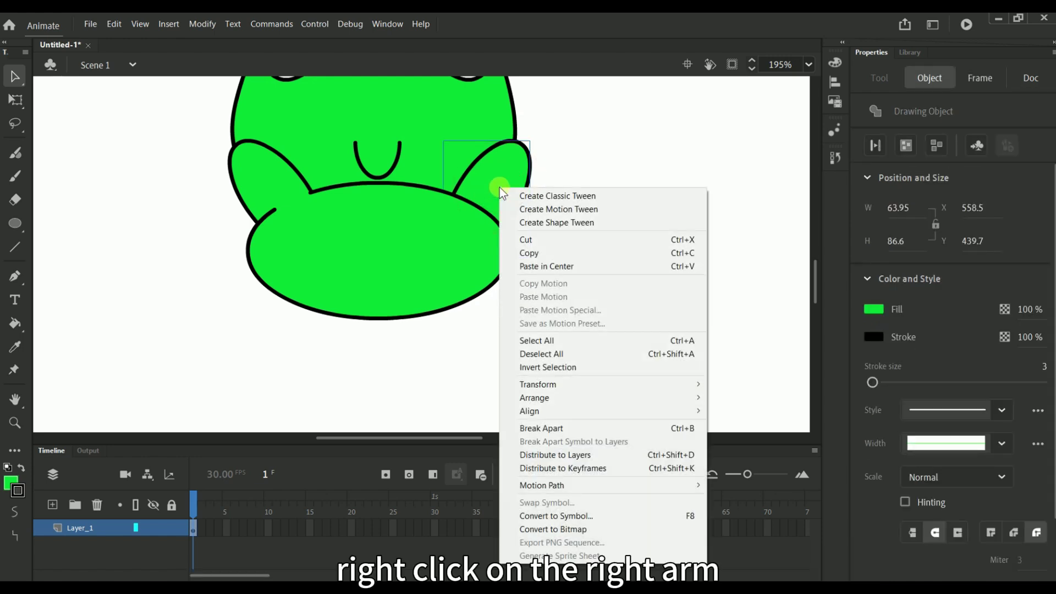
{"action": "mouse_move", "coordinate": [561, 398]}
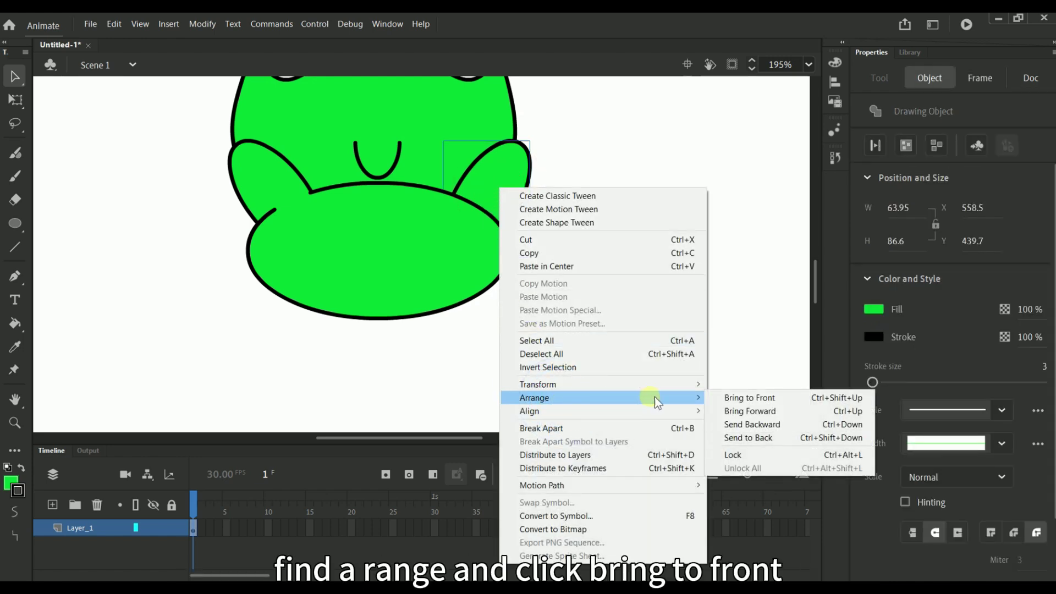
{"action": "left_click", "coordinate": [731, 398]}
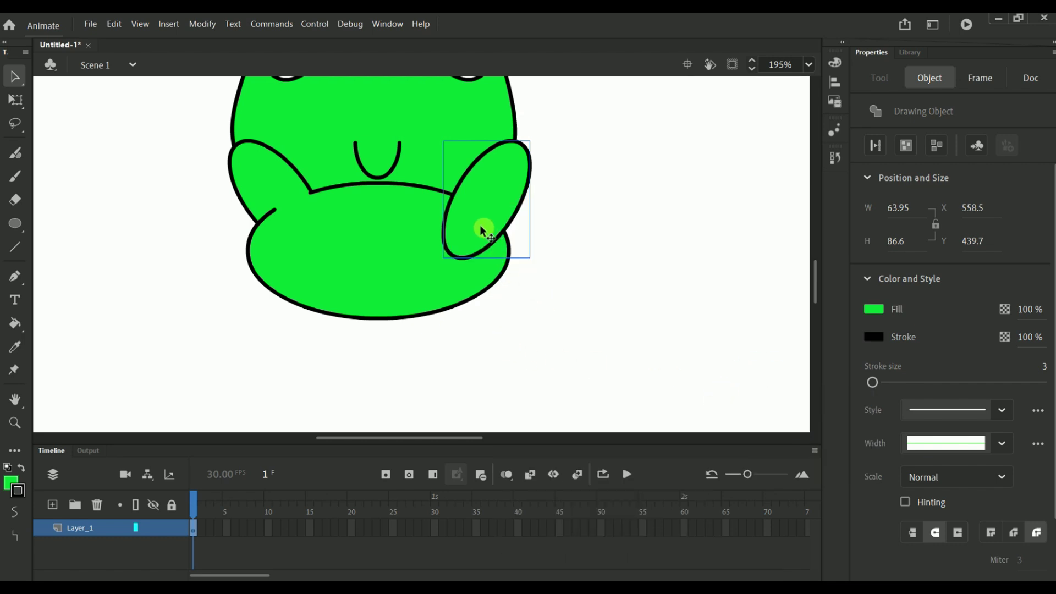
{"action": "left_click", "coordinate": [542, 287]}
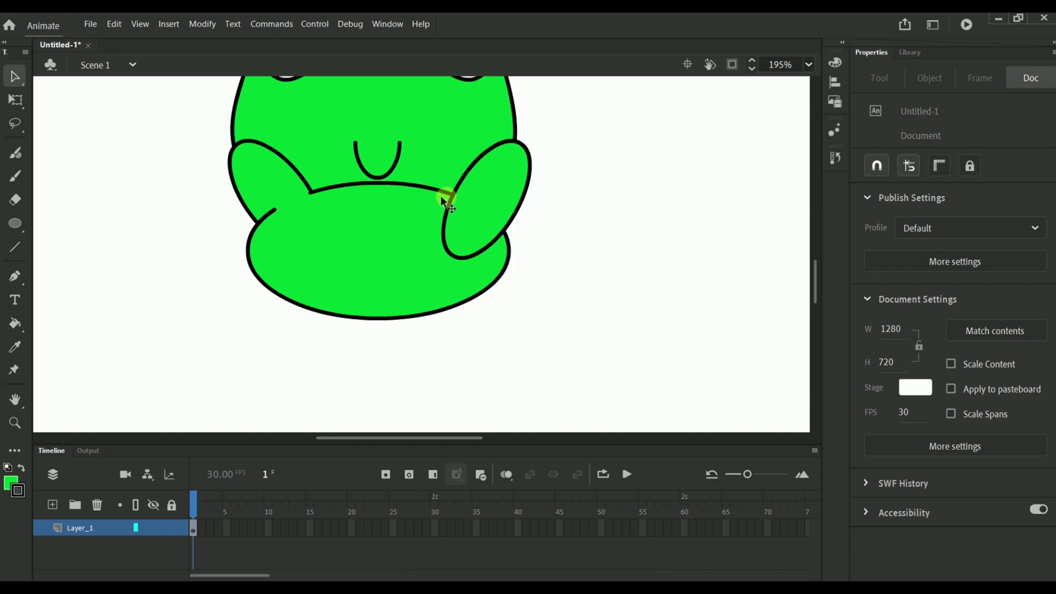
Open the right arm oval for editing and draw two short lines across its outline, one at the body's upper edge and one near its lower end
{"action": "double_click", "coordinate": [477, 212]}
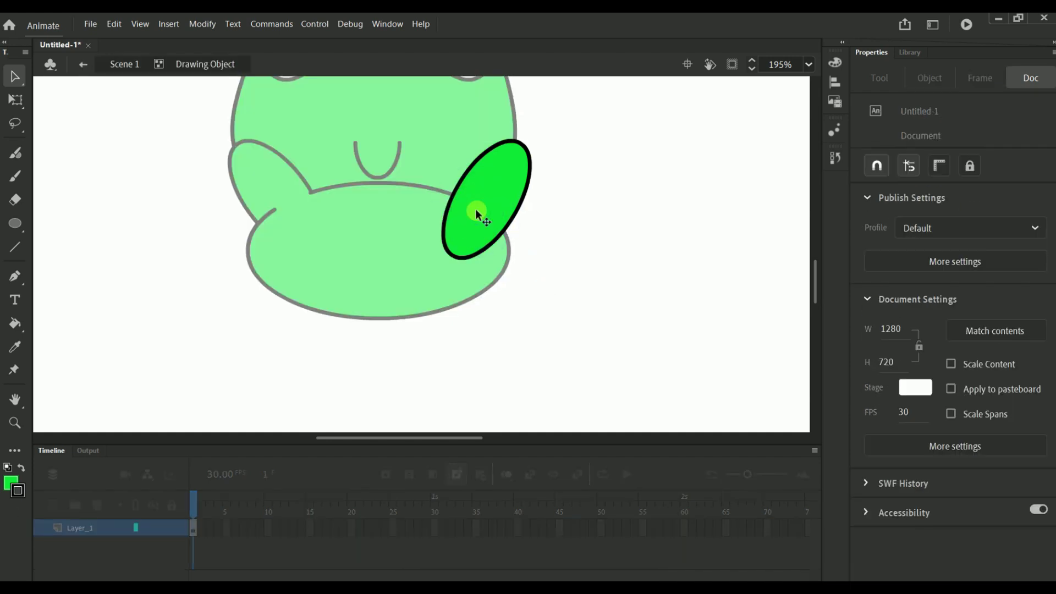
{"action": "left_click", "coordinate": [15, 251]}
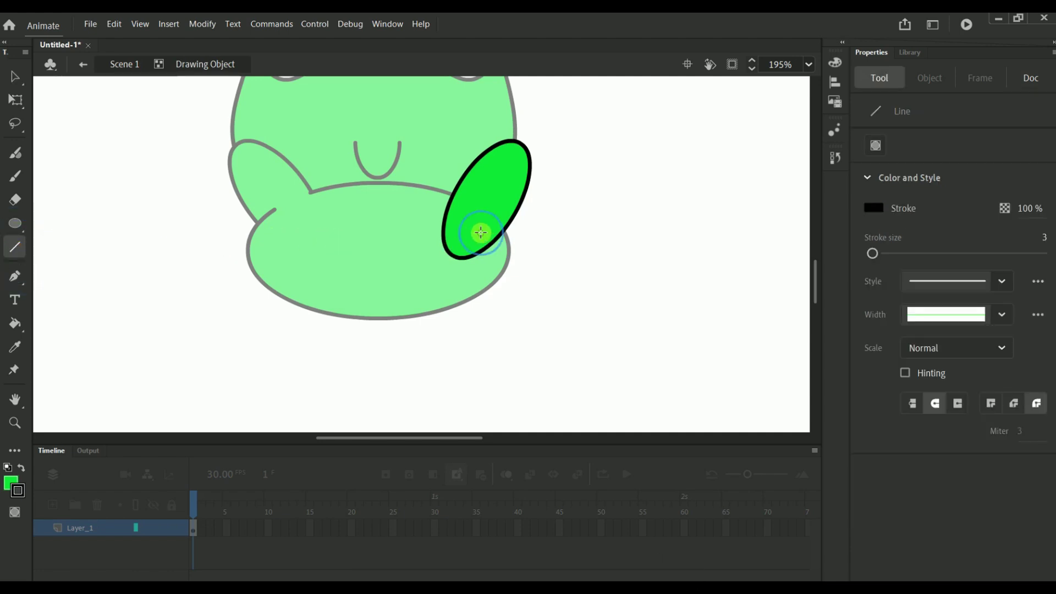
{"action": "left_click_drag", "start_coordinate": [481, 233], "coordinate": [481, 276]}
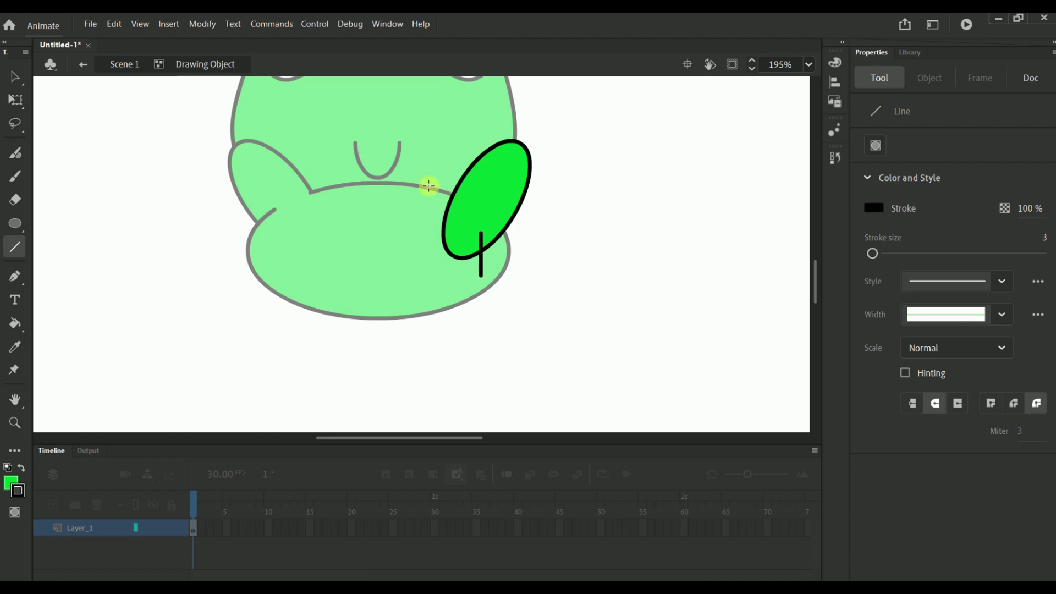
{"action": "left_click_drag", "start_coordinate": [428, 186], "coordinate": [470, 204]}
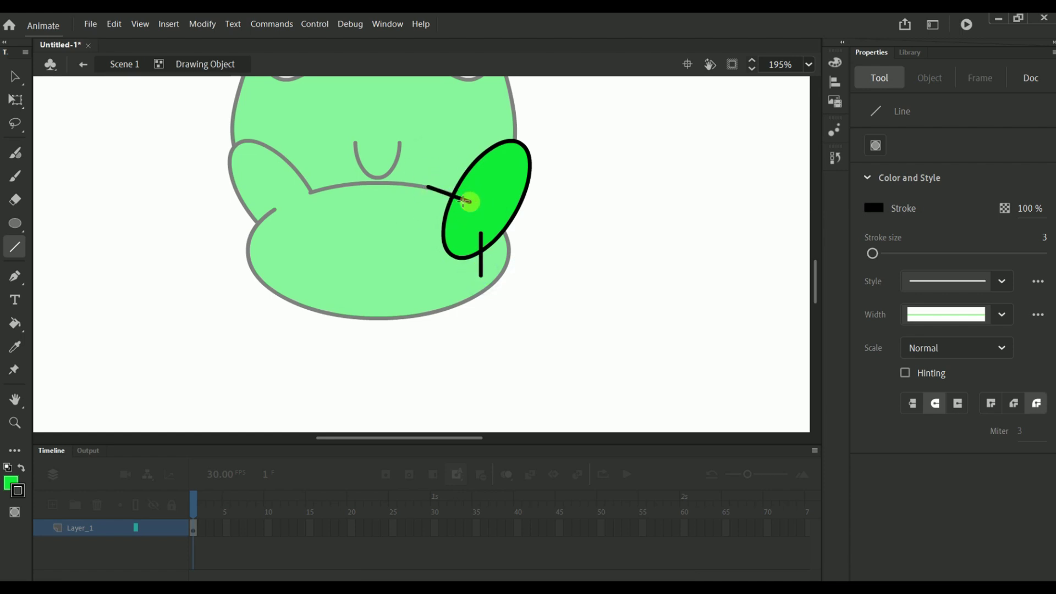
Delete the right arm's lower outline segment between the two lines, remove the leftover line pieces, and return to the scene
{"action": "left_click", "coordinate": [15, 76]}
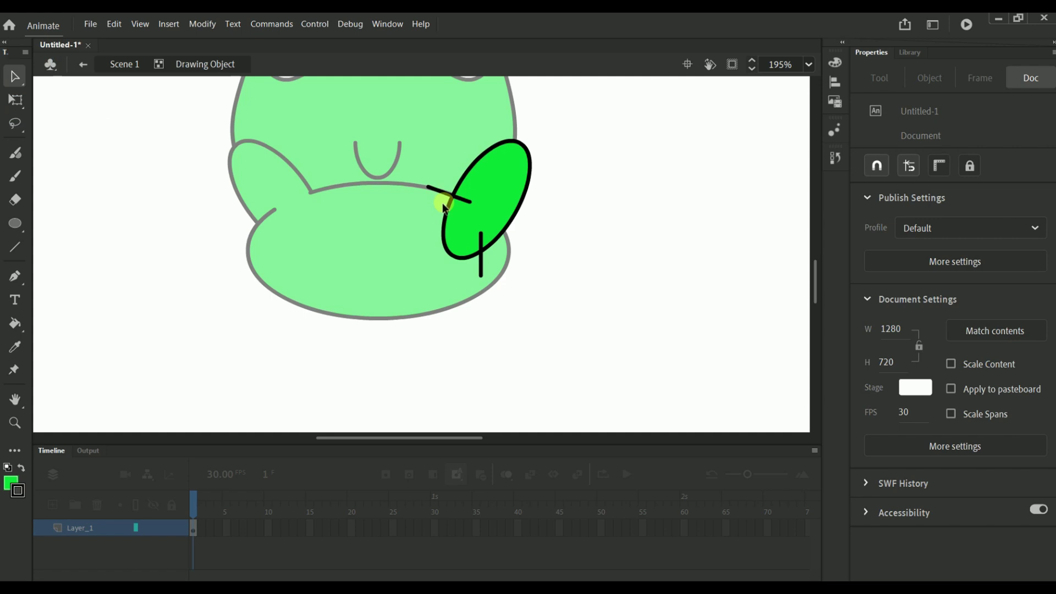
{"action": "left_click", "coordinate": [445, 235]}
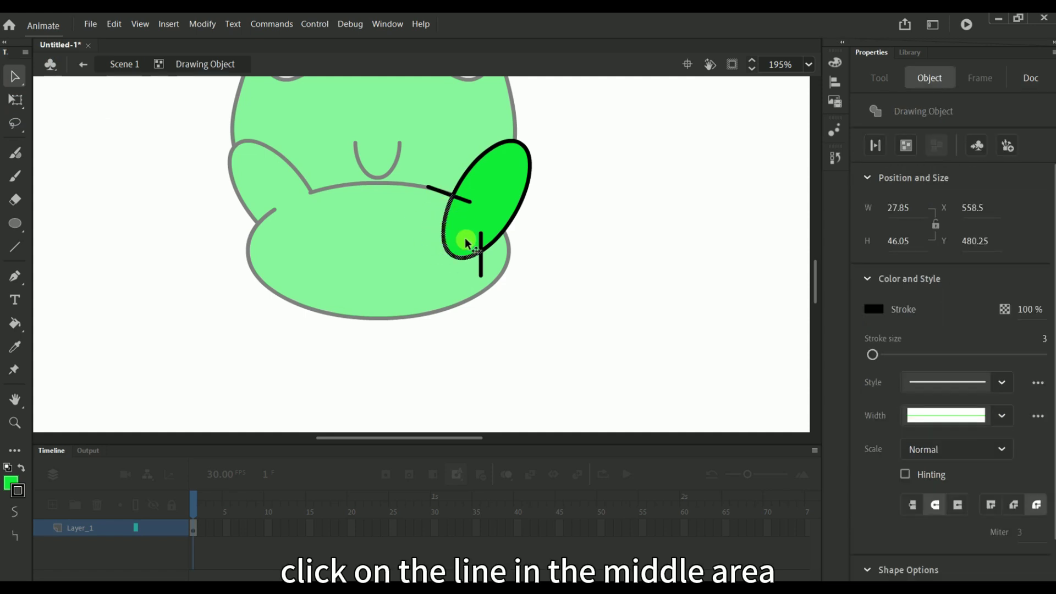
{"action": "key", "text": "Delete"}
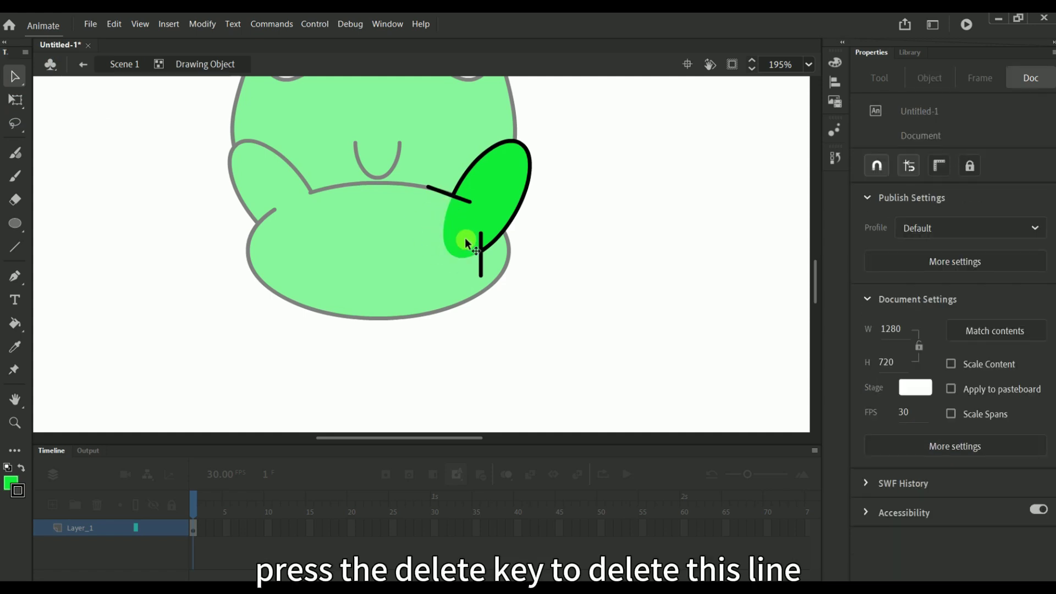
{"action": "left_click", "coordinate": [432, 188]}
{"action": "key", "text": "Delete"}
{"action": "left_click", "coordinate": [464, 198]}
{"action": "key", "text": "Delete"}
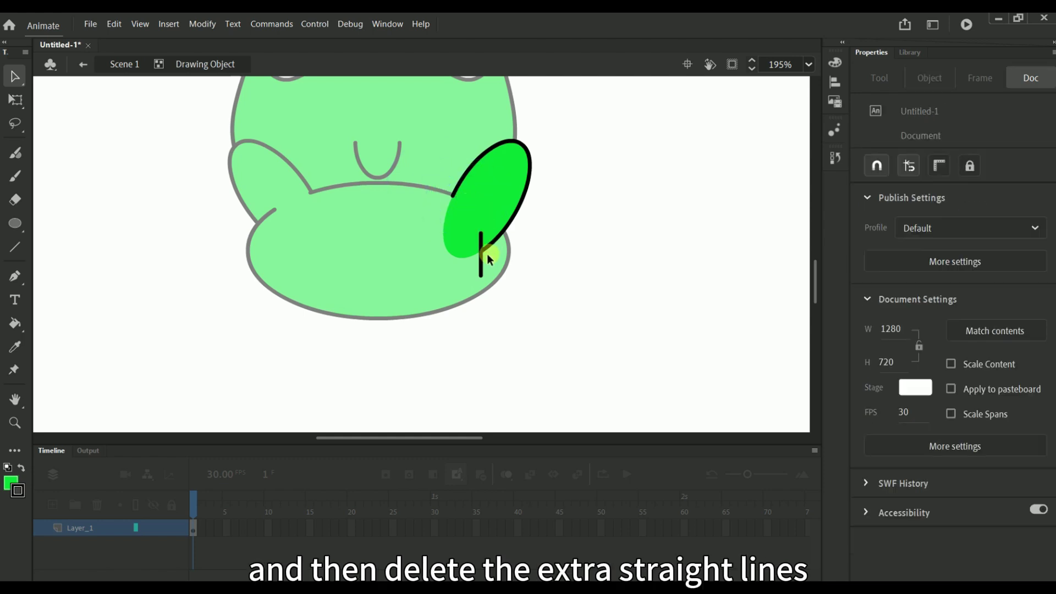
{"action": "left_click", "coordinate": [480, 267]}
{"action": "key", "text": "Delete"}
{"action": "left_click", "coordinate": [481, 240]}
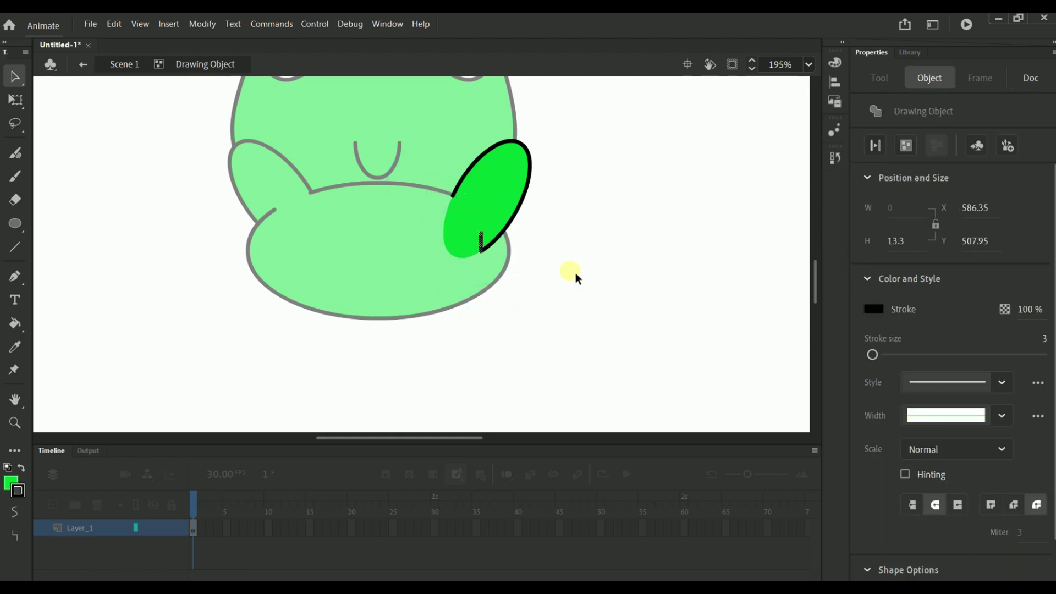
{"action": "key", "text": "Delete"}
{"action": "double_click", "coordinate": [599, 289]}
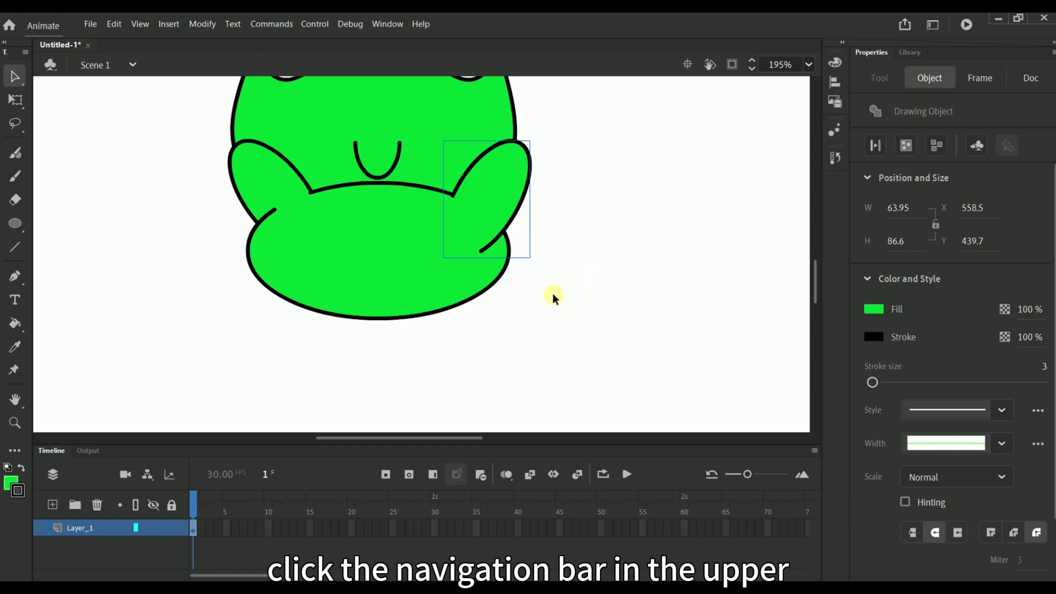
Select the body and both arms together and combine them into one group
{"action": "scroll", "coordinate": [553, 292], "scroll_direction": "up", "scroll_amount": 3}
{"action": "left_click", "coordinate": [601, 349]}
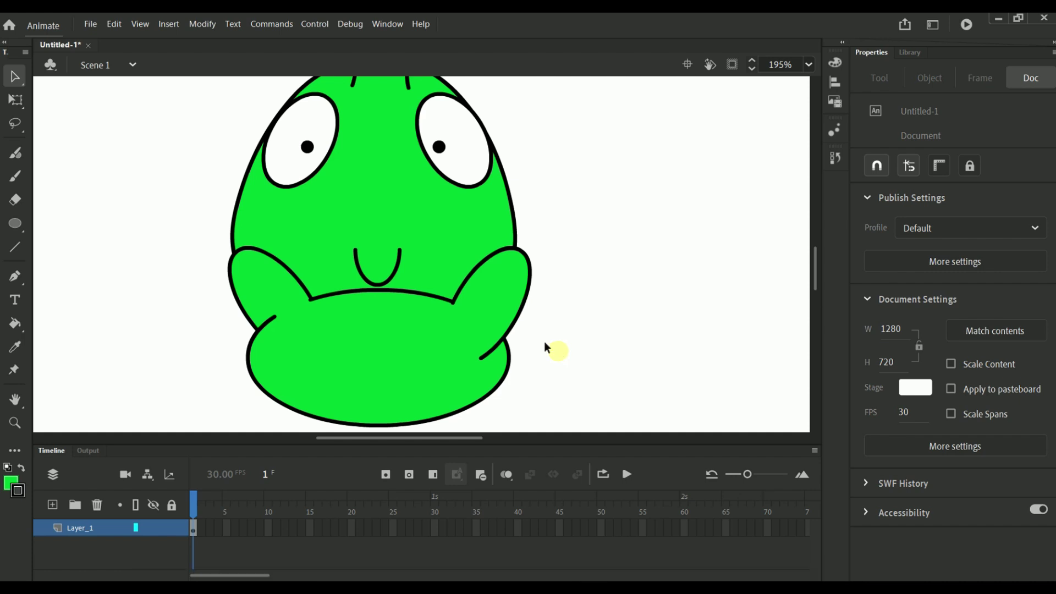
{"action": "left_click", "coordinate": [493, 323]}
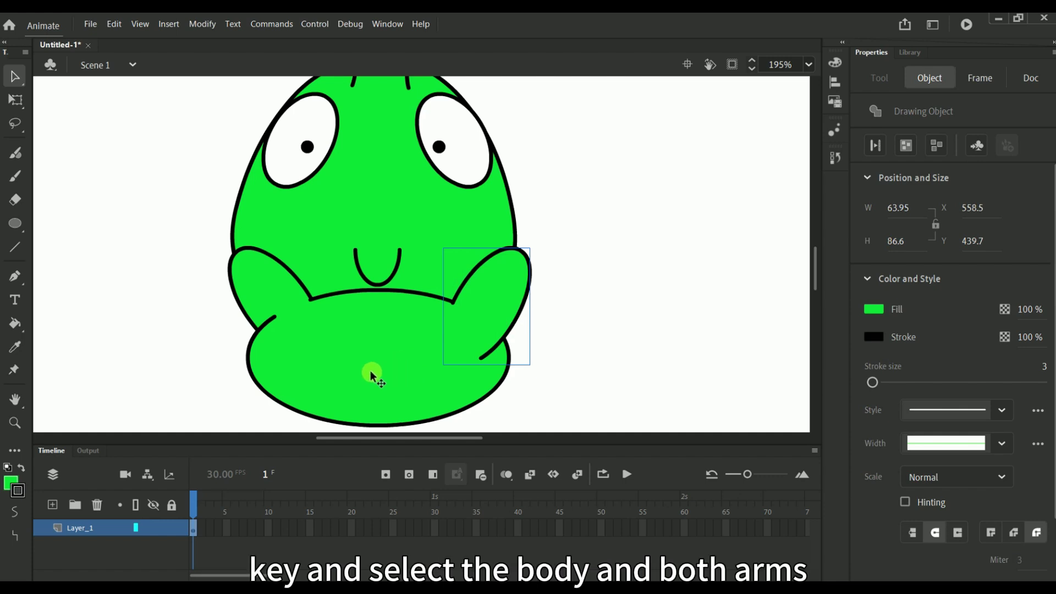
{"action": "left_click", "coordinate": [331, 345], "text": "shift"}
{"action": "left_click", "coordinate": [248, 273], "text": "shift"}
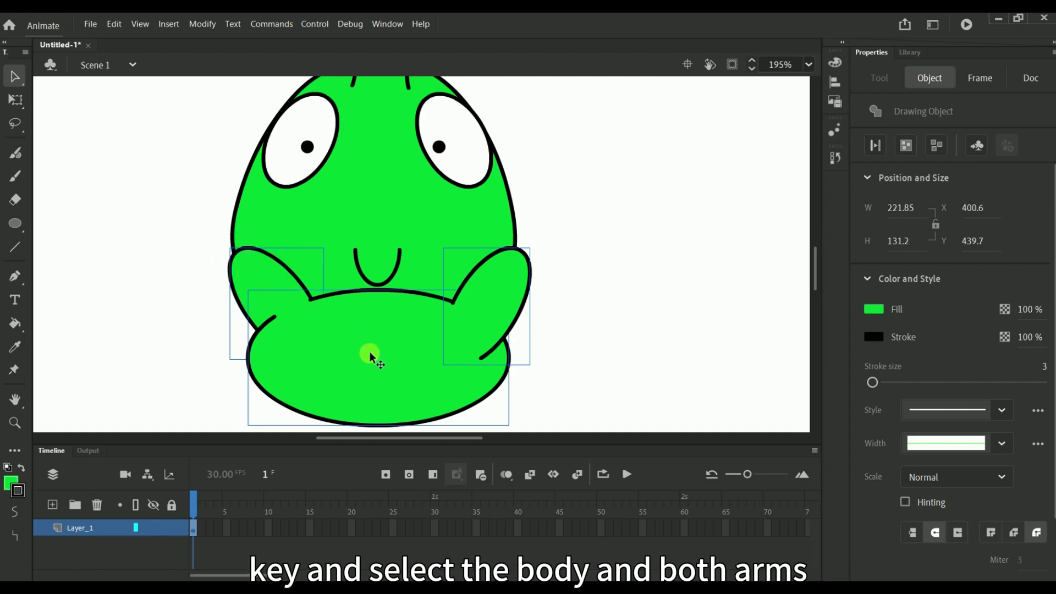
{"action": "left_click", "coordinate": [138, 26]}
{"action": "mouse_move", "coordinate": [205, 23]}
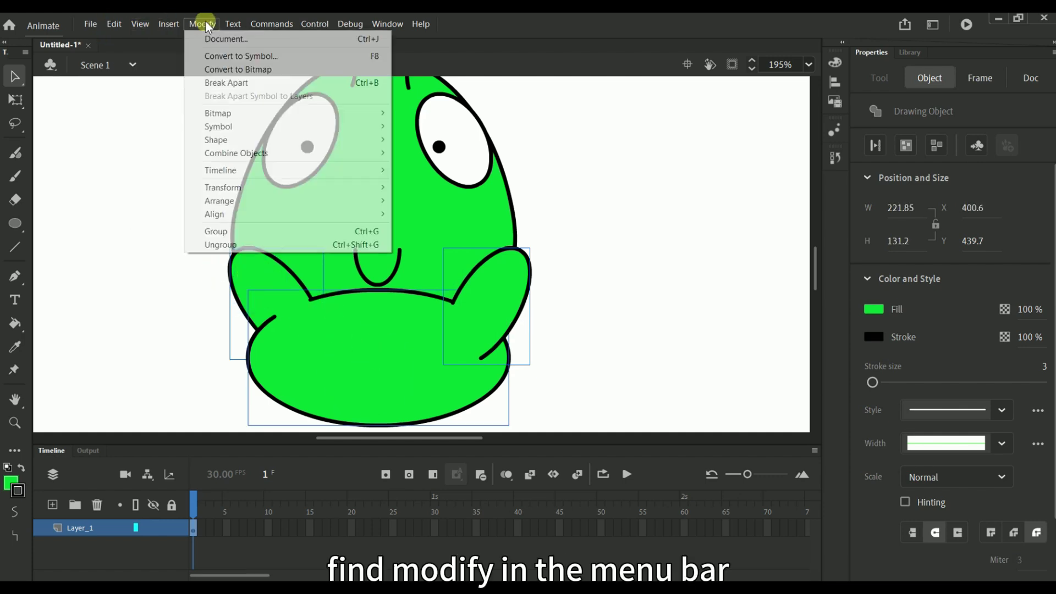
{"action": "left_click", "coordinate": [302, 229]}
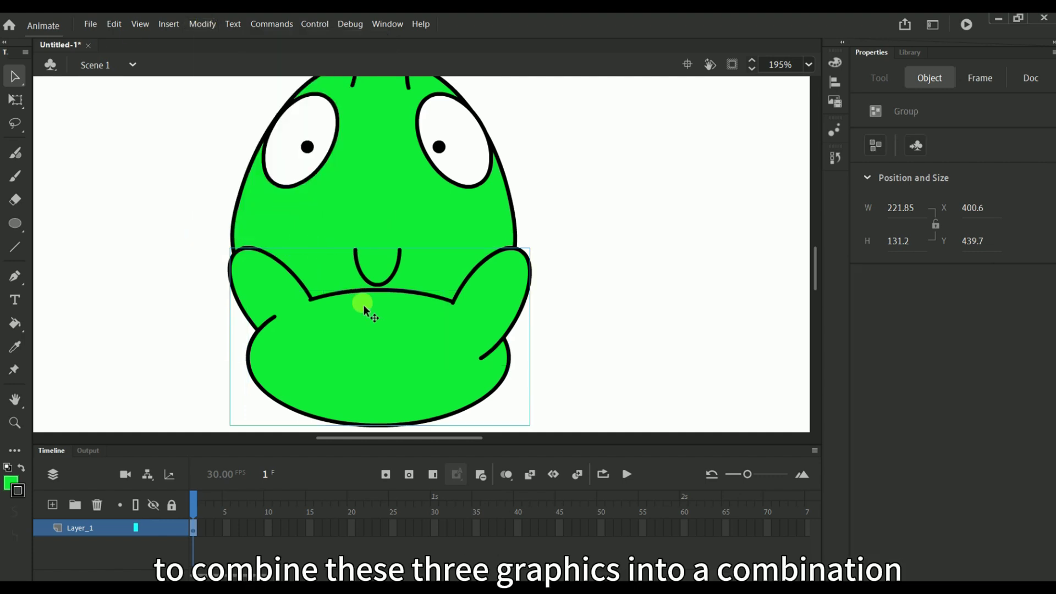
Send the group of body and arms to the back, behind the head, and deselect it
{"action": "right_click", "coordinate": [385, 343]}
{"action": "mouse_move", "coordinate": [458, 425]}
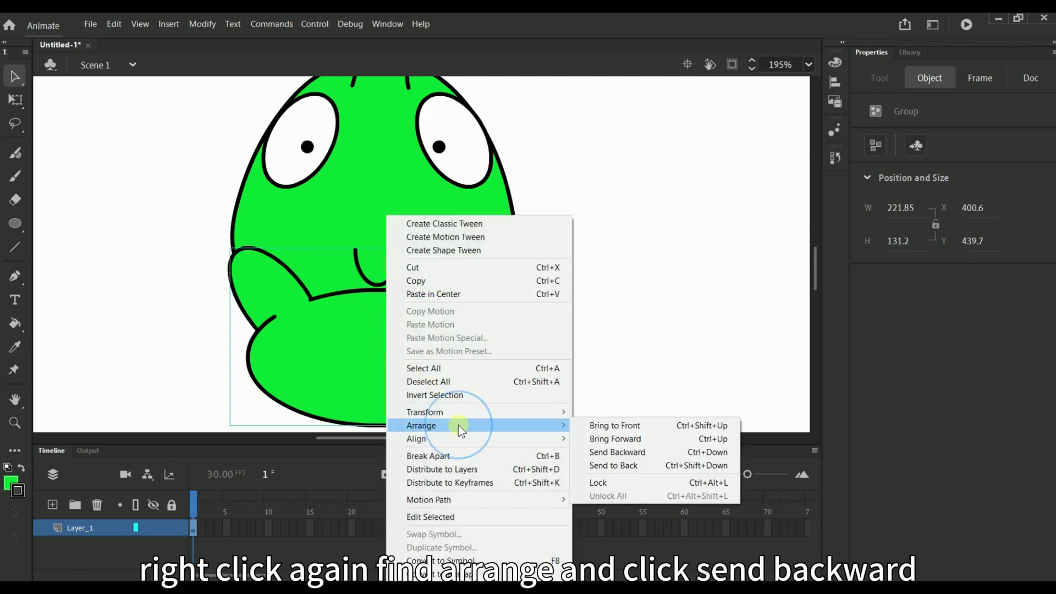
{"action": "left_click", "coordinate": [629, 467]}
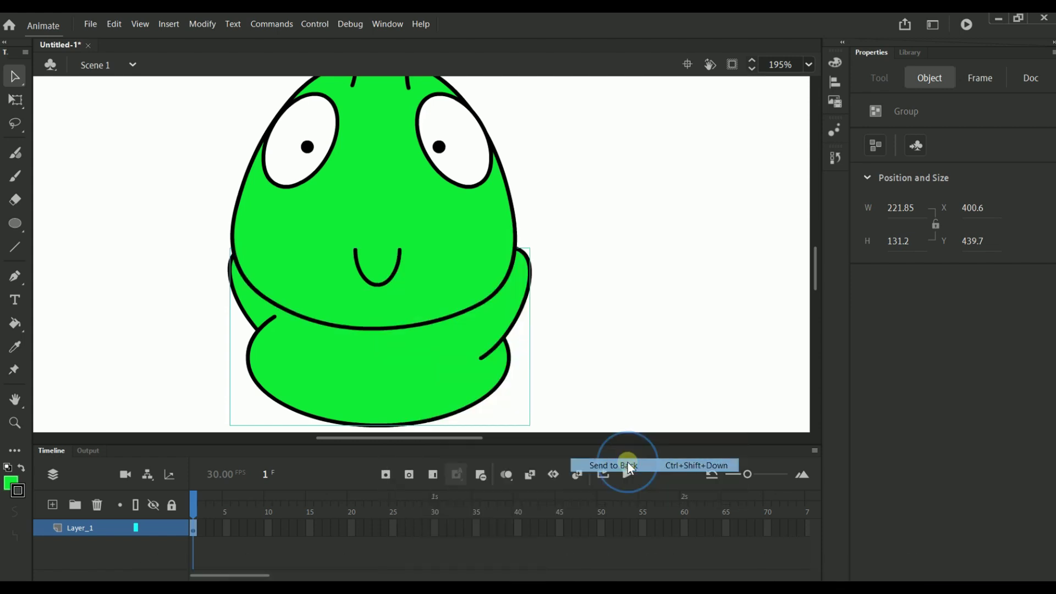
{"action": "left_click", "coordinate": [579, 341]}
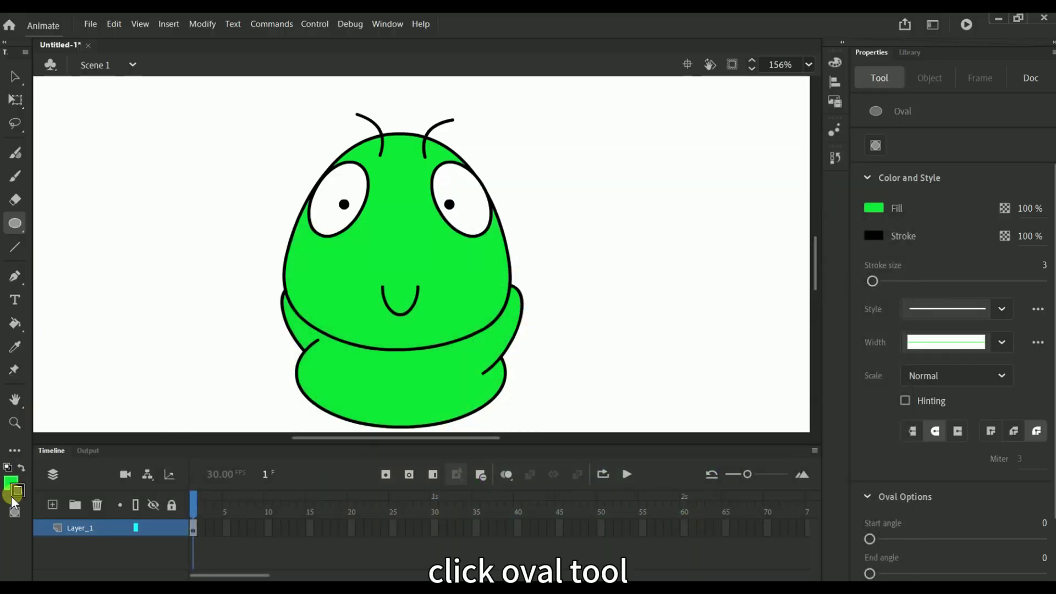
In object drawing mode, draw a tall green oval about 61 by 124 px with a small circle on top beside the head, and nudge both inward
{"action": "left_click", "coordinate": [15, 512]}
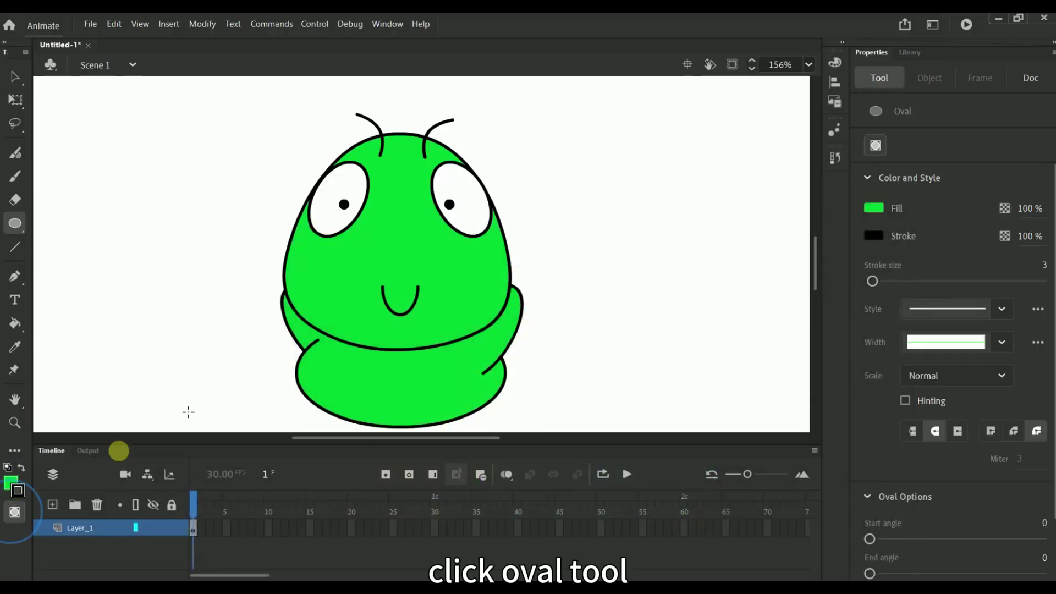
{"action": "left_click_drag", "start_coordinate": [489, 230], "coordinate": [552, 363]}
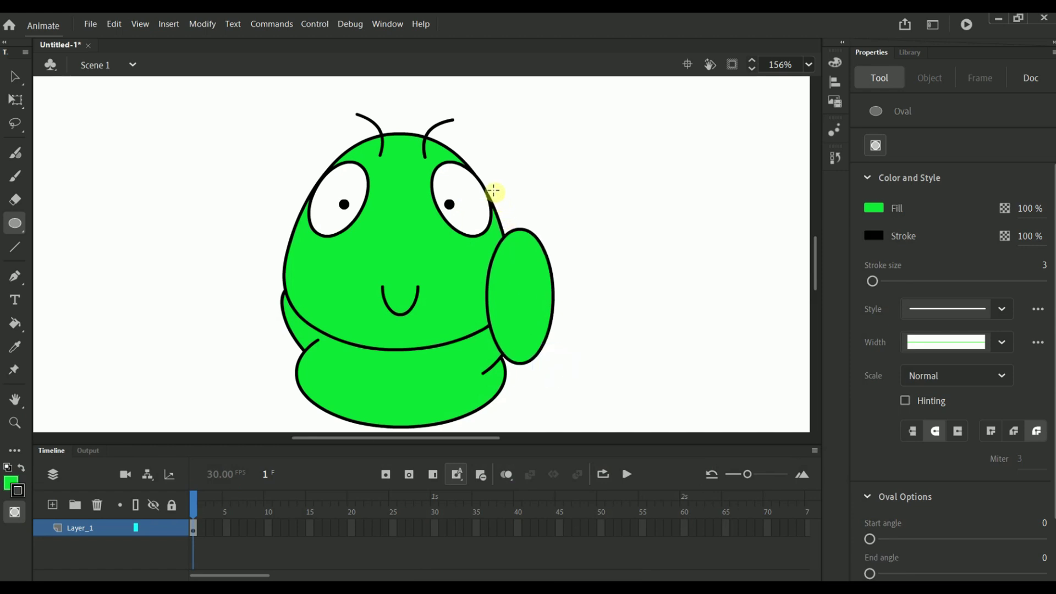
{"action": "left_click_drag", "start_coordinate": [493, 187], "coordinate": [539, 237]}
{"action": "left_click", "coordinate": [15, 76]}
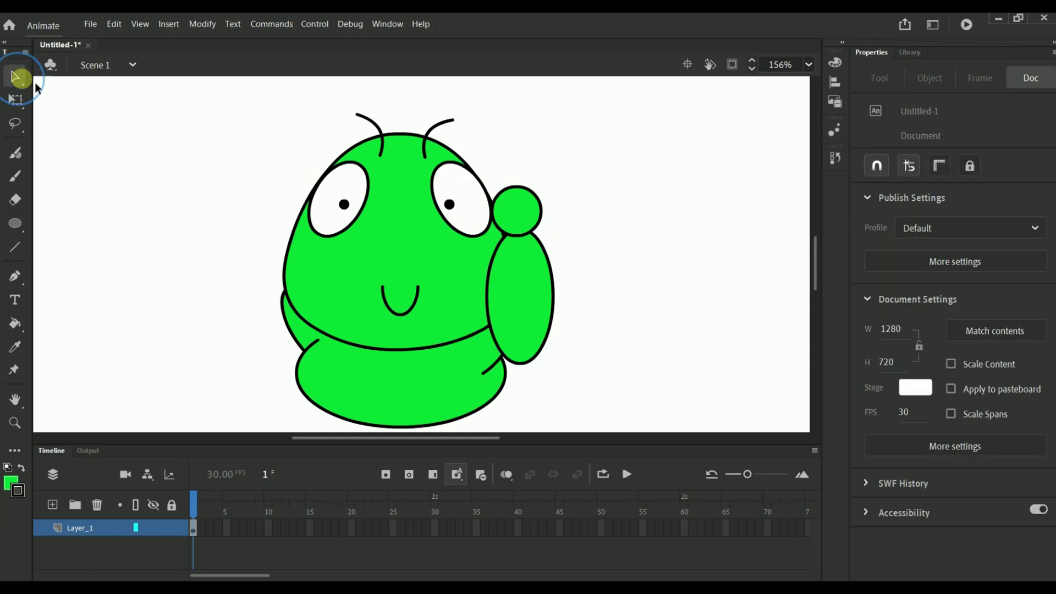
{"action": "left_click_drag", "start_coordinate": [509, 306], "coordinate": [502, 308]}
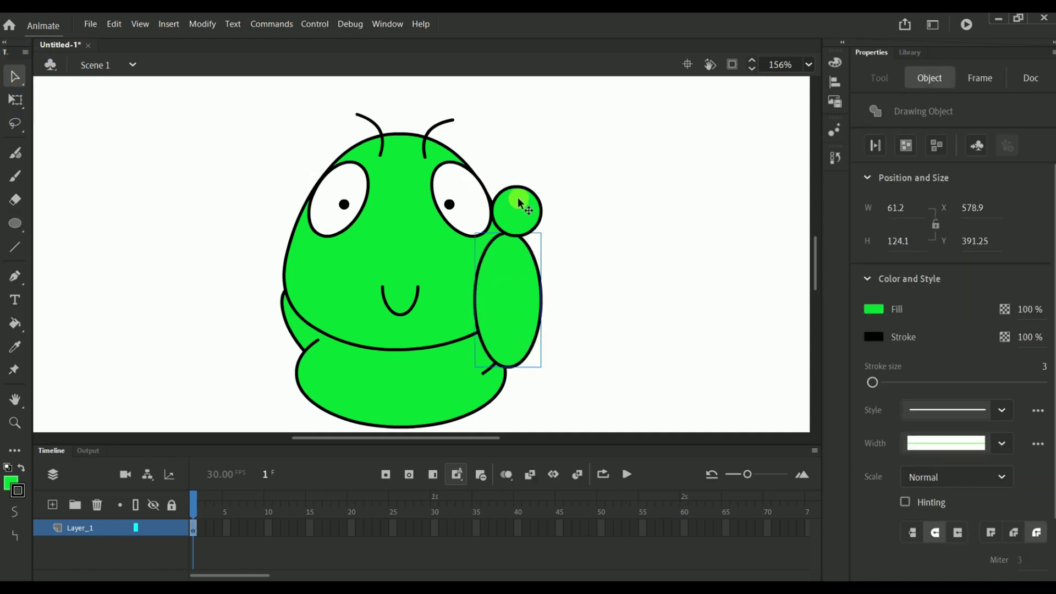
{"action": "left_click_drag", "start_coordinate": [518, 203], "coordinate": [508, 205]}
Send the tall green oval and the small circle to the back, behind the caterpillar's head and body
{"action": "right_click", "coordinate": [497, 327]}
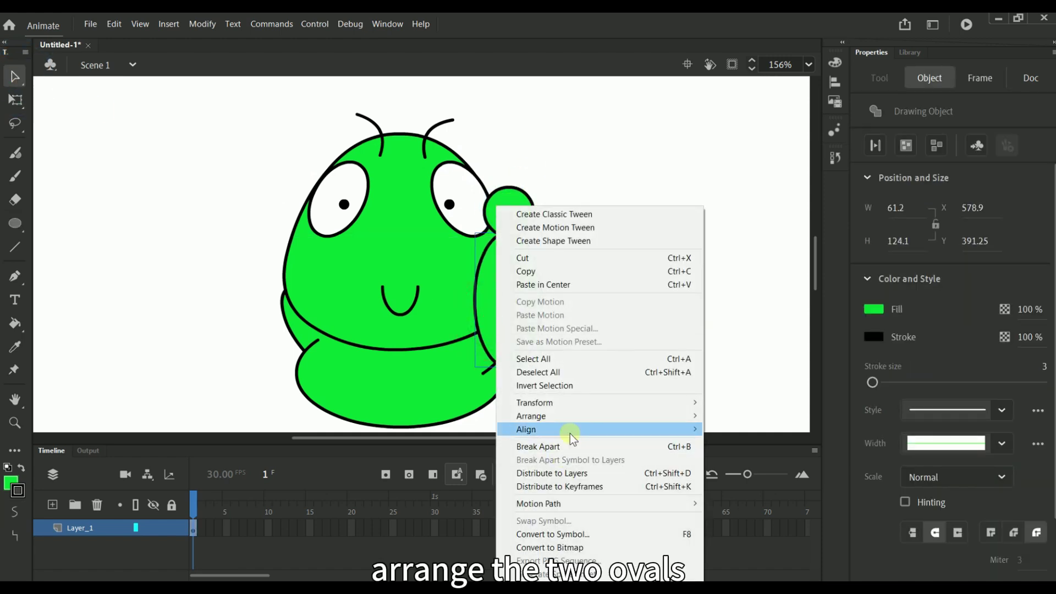
{"action": "mouse_move", "coordinate": [579, 418]}
{"action": "left_click", "coordinate": [768, 454]}
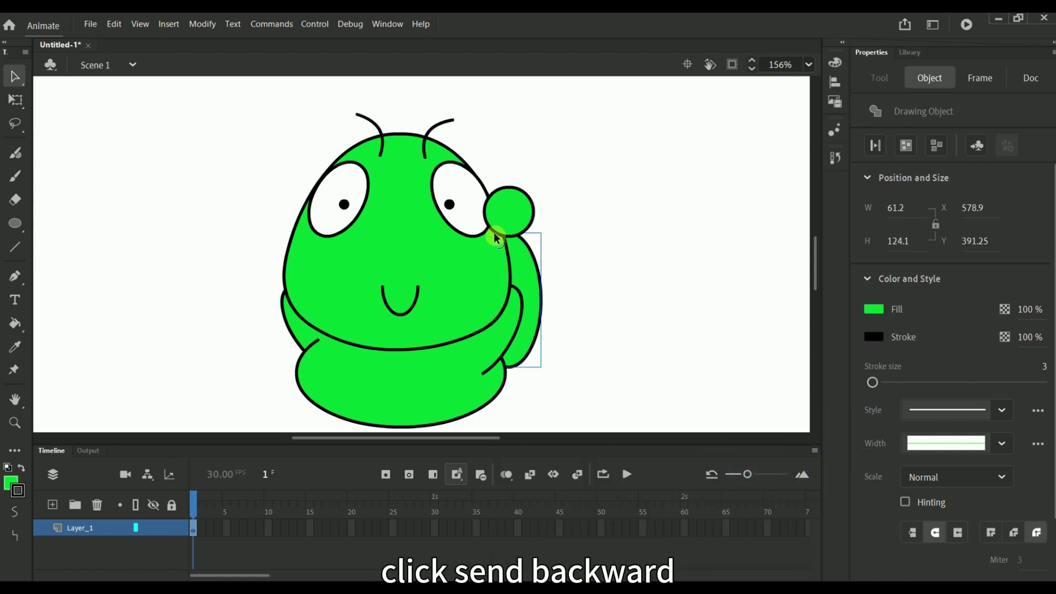
{"action": "left_click", "coordinate": [502, 209]}
{"action": "right_click", "coordinate": [504, 208]}
{"action": "mouse_move", "coordinate": [605, 416]}
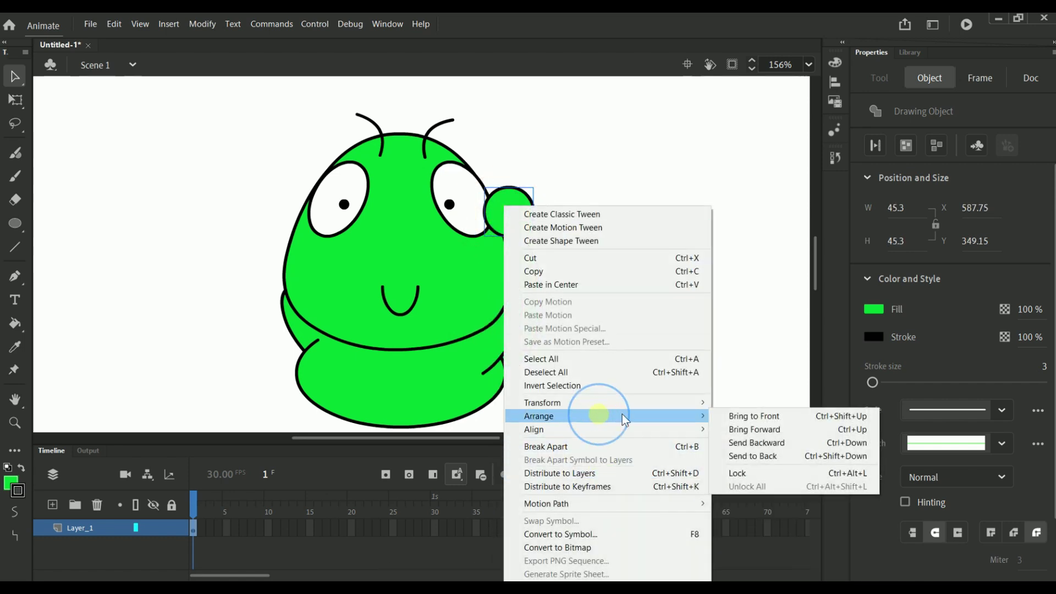
{"action": "left_click", "coordinate": [764, 453]}
Reposition the tall oval and small circle as a tail beside the head, with the circle at about X 581, Y 364, and deselect
{"action": "left_click_drag", "start_coordinate": [515, 212], "coordinate": [504, 220]}
{"action": "left_click", "coordinate": [527, 281]}
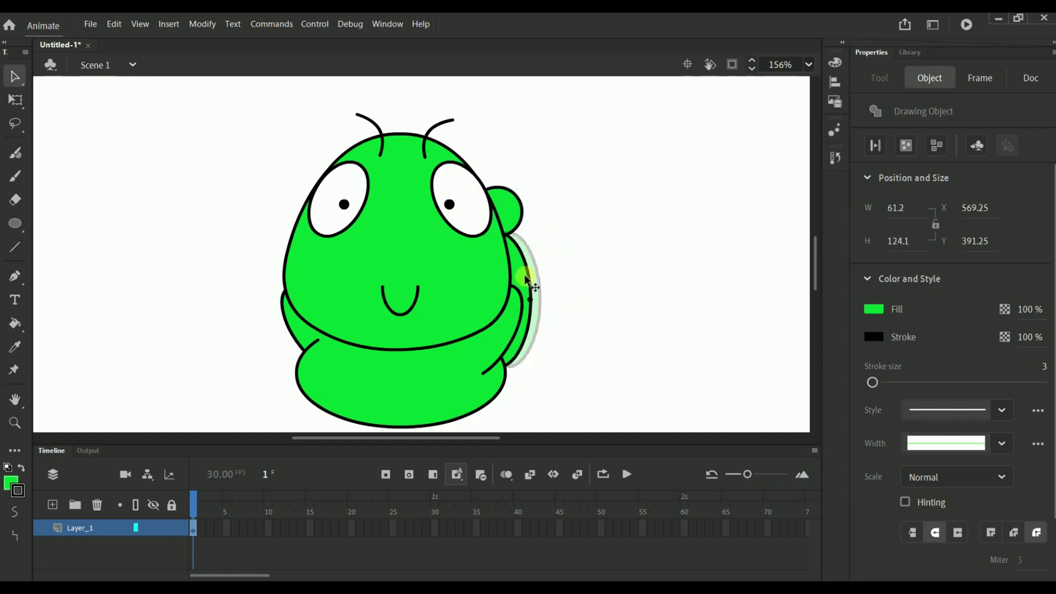
{"action": "left_click_drag", "start_coordinate": [526, 279], "coordinate": [536, 282]}
{"action": "left_click_drag", "start_coordinate": [504, 212], "coordinate": [513, 231]}
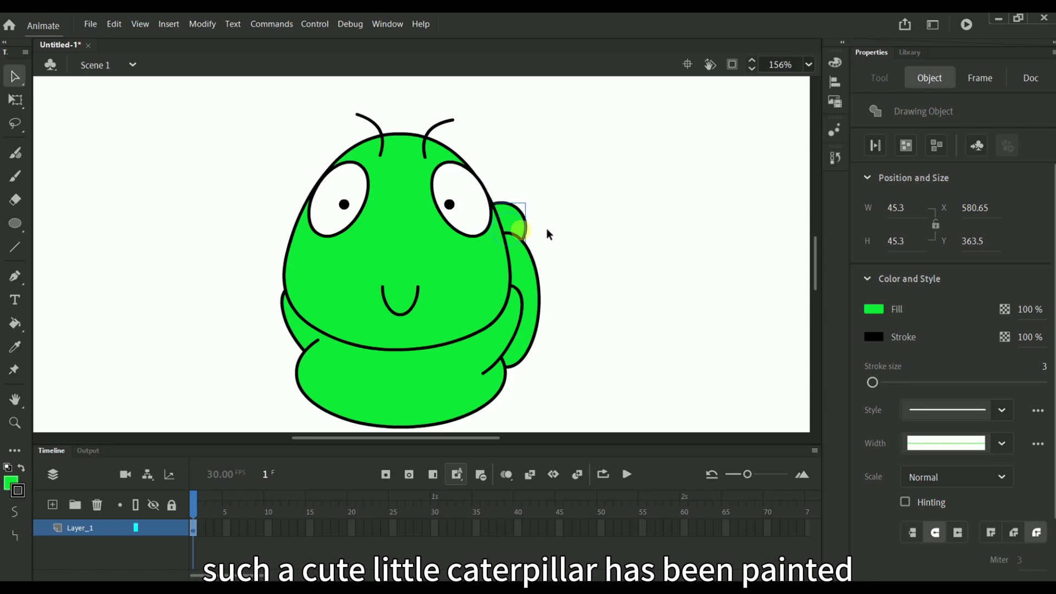
{"action": "left_click", "coordinate": [673, 279]}
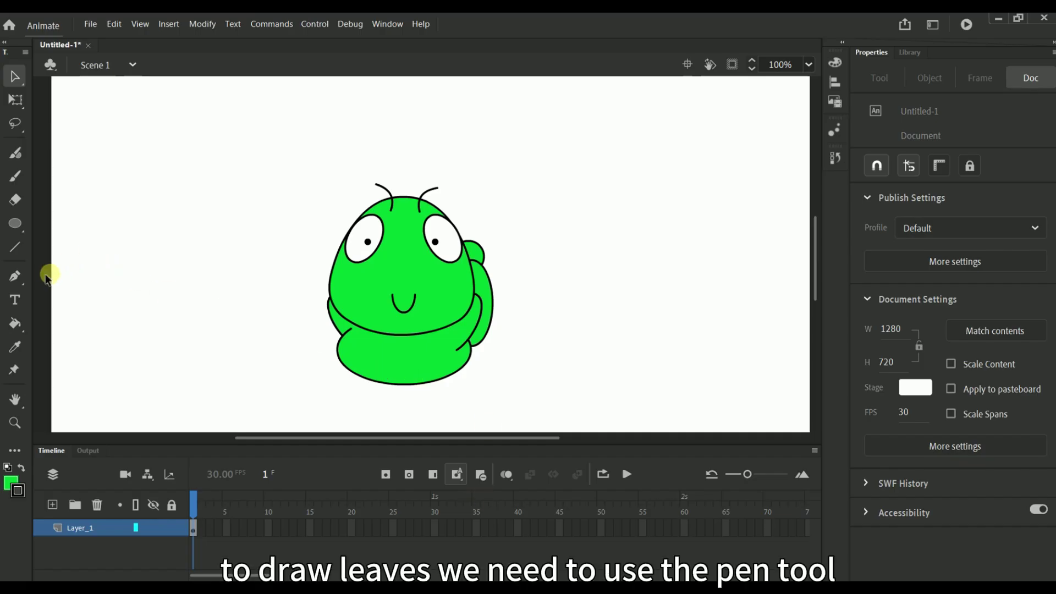
With the Pen tool, draw the leaf's curved upper-left edge from above the caterpillar down to its lower left, adjusting the last anchor's handle
{"action": "left_click", "coordinate": [14, 280]}
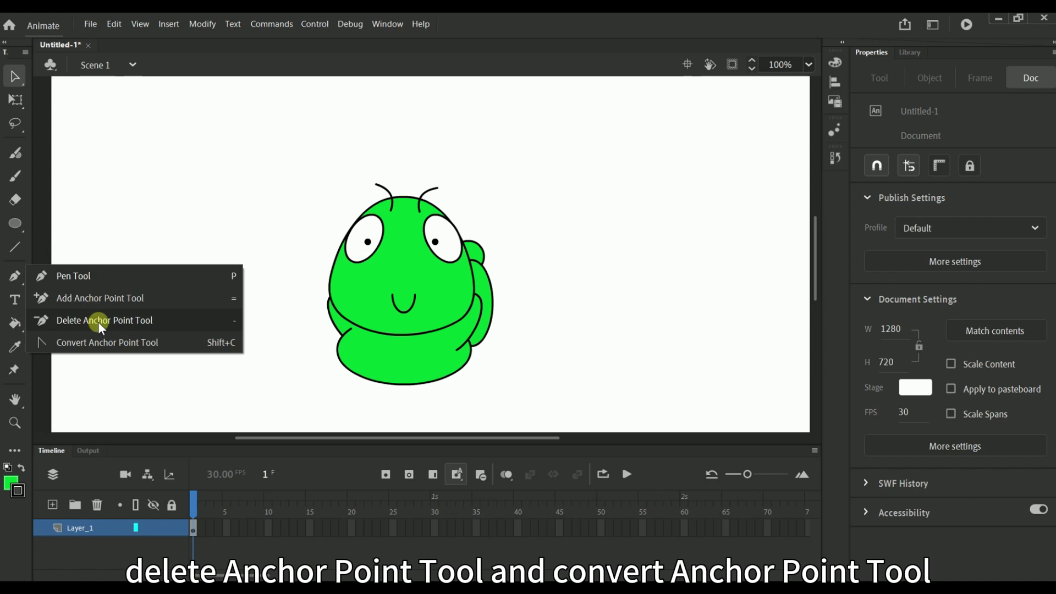
{"action": "left_click", "coordinate": [13, 277]}
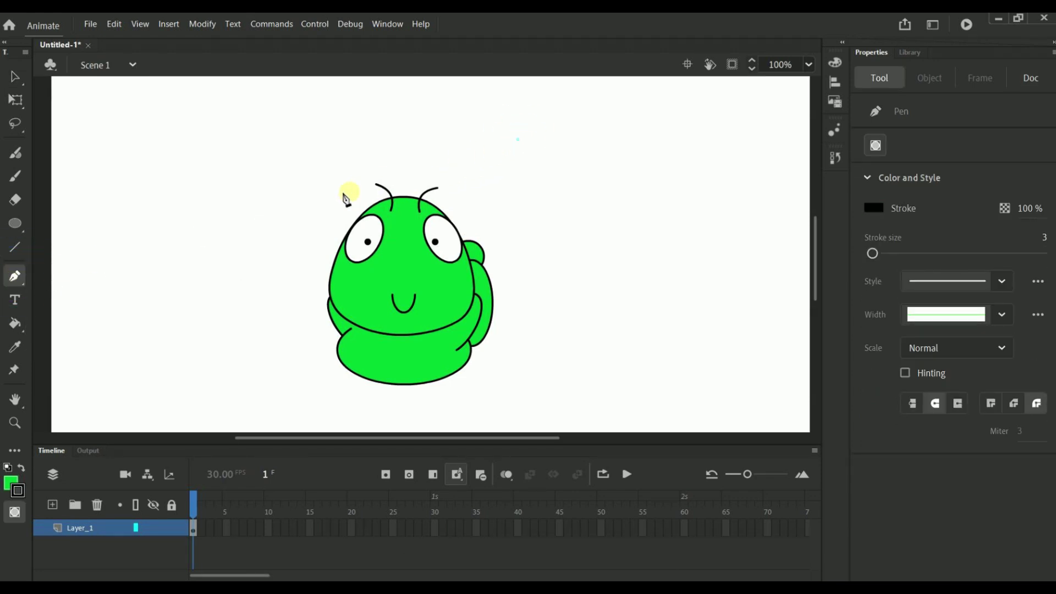
{"action": "left_click_drag", "start_coordinate": [274, 224], "coordinate": [164, 377]}
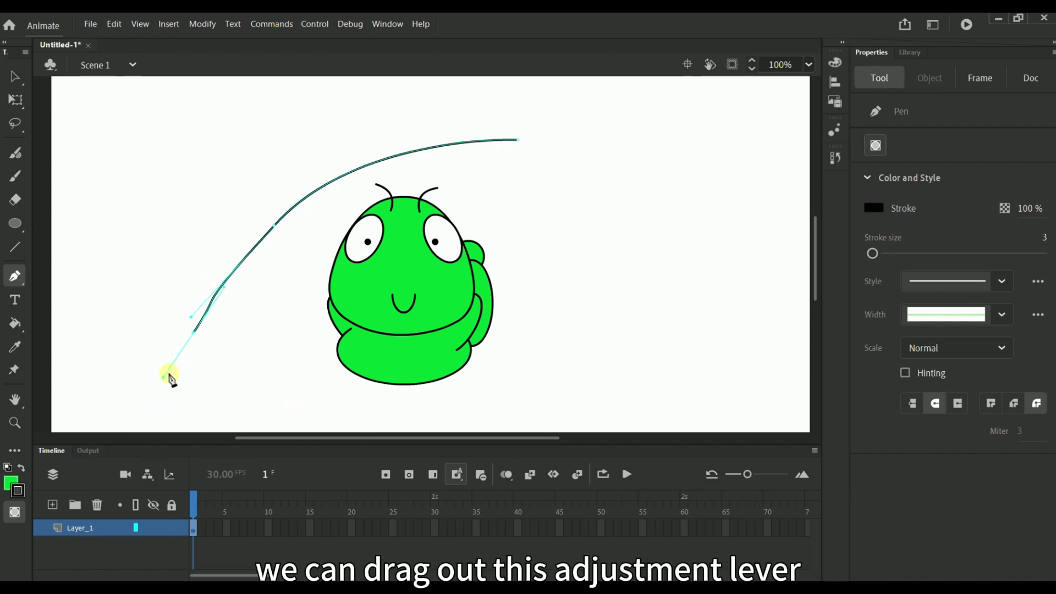
{"action": "left_click", "coordinate": [169, 374]}
{"action": "left_click_drag", "start_coordinate": [164, 378], "coordinate": [204, 377]}
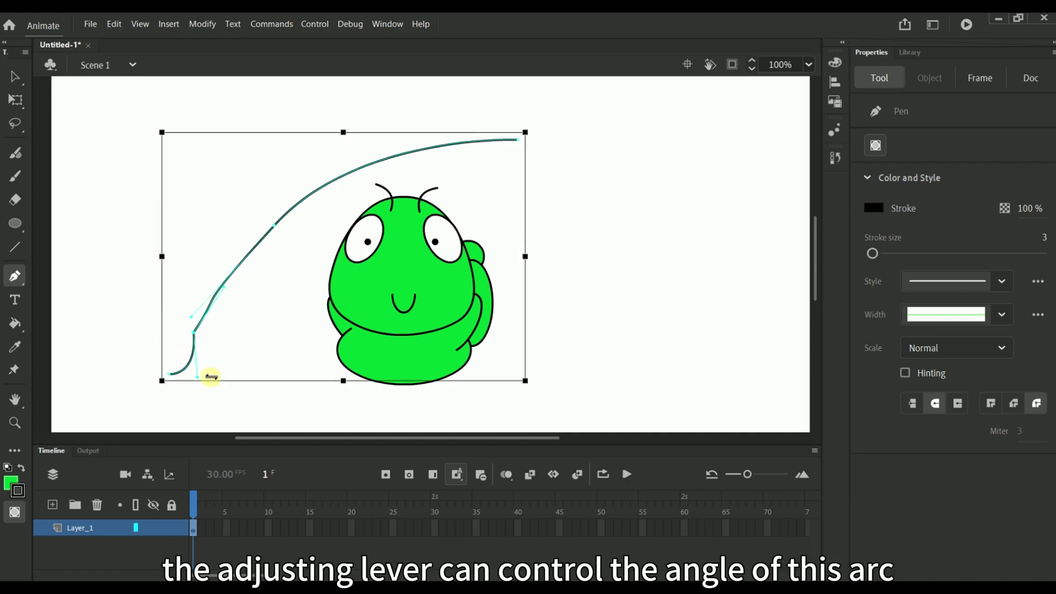
{"action": "scroll", "coordinate": [165, 381], "scroll_direction": "up", "scroll_amount": 5}
{"action": "scroll", "coordinate": [166, 386], "scroll_direction": "down", "scroll_amount": 5}
{"action": "scroll", "coordinate": [168, 271], "scroll_direction": "up", "scroll_amount": 4}
{"action": "scroll", "coordinate": [165, 320], "scroll_direction": "up", "scroll_amount": 2}
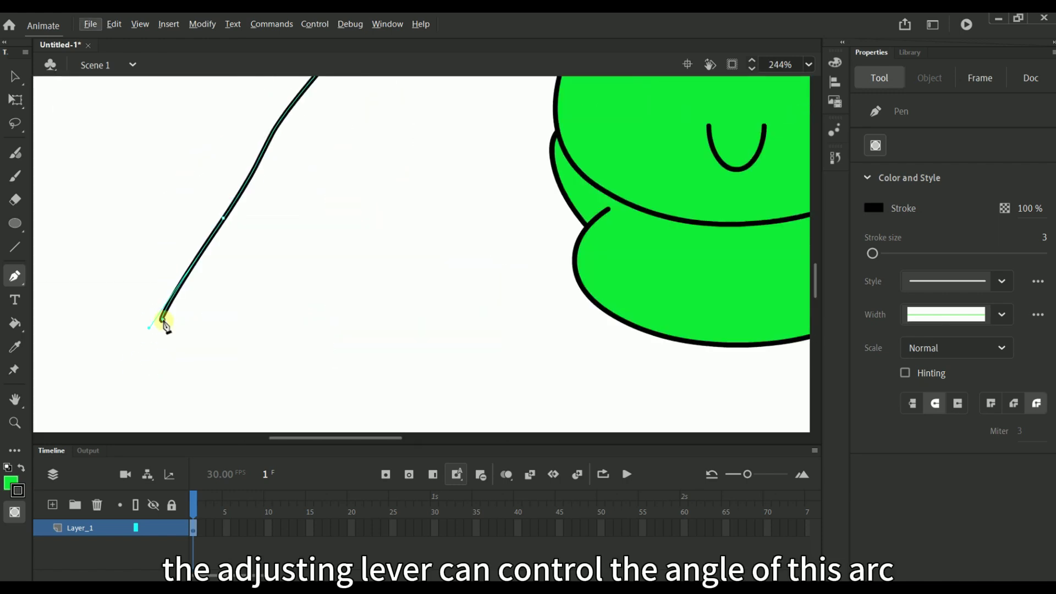
Continue the leaf outline beneath the caterpillar and up its right side, closing it at the starting point, about 695 by 402 px overall
{"action": "left_click", "coordinate": [173, 319]}
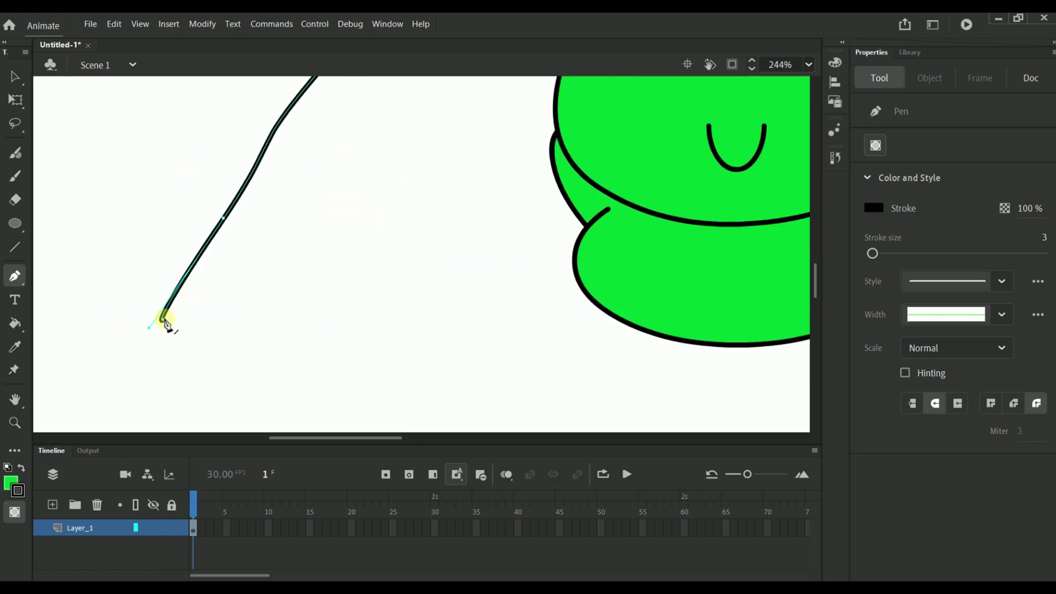
{"action": "left_click", "coordinate": [318, 357]}
{"action": "scroll", "coordinate": [377, 362], "scroll_direction": "down", "scroll_amount": 4}
{"action": "left_click_drag", "start_coordinate": [431, 389], "coordinate": [493, 368]}
{"action": "left_click_drag", "start_coordinate": [631, 368], "coordinate": [654, 367]}
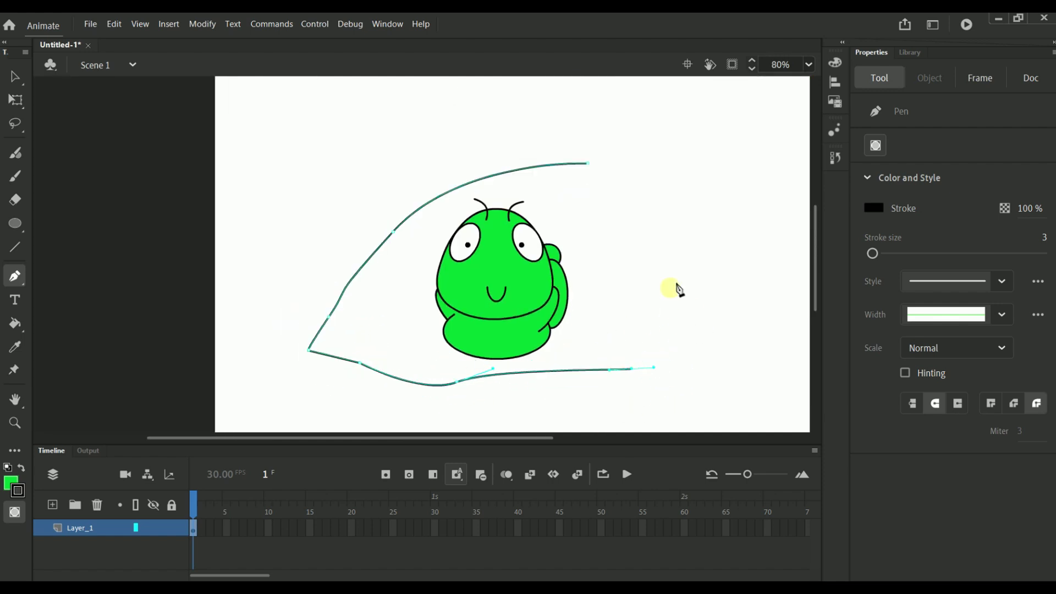
{"action": "left_click", "coordinate": [694, 237]}
{"action": "left_click", "coordinate": [586, 164]}
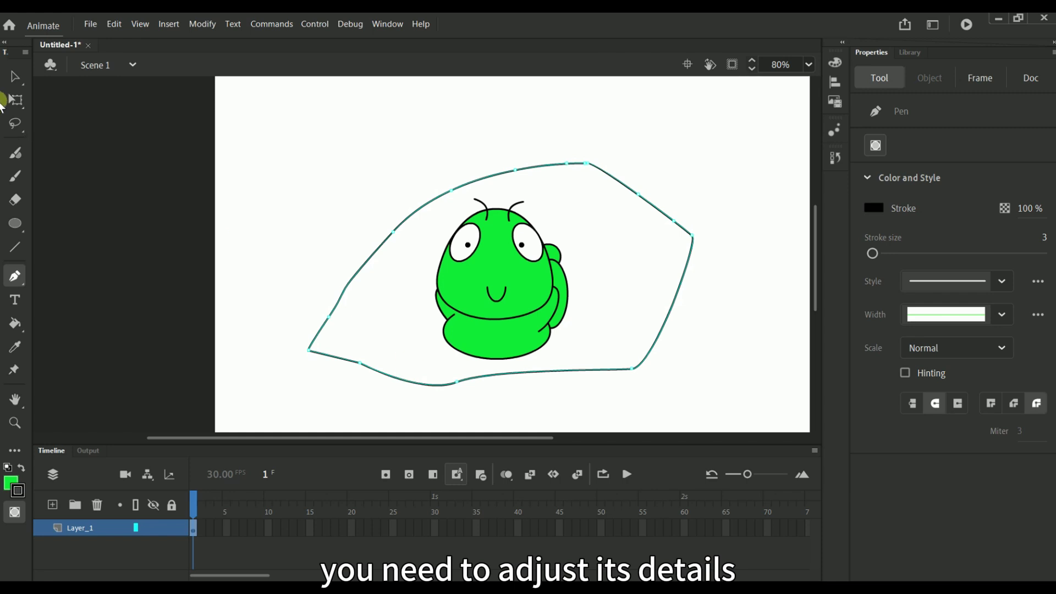
Select the entire leaf outline and convert it from a shape into a drawing object
{"action": "left_click", "coordinate": [15, 77]}
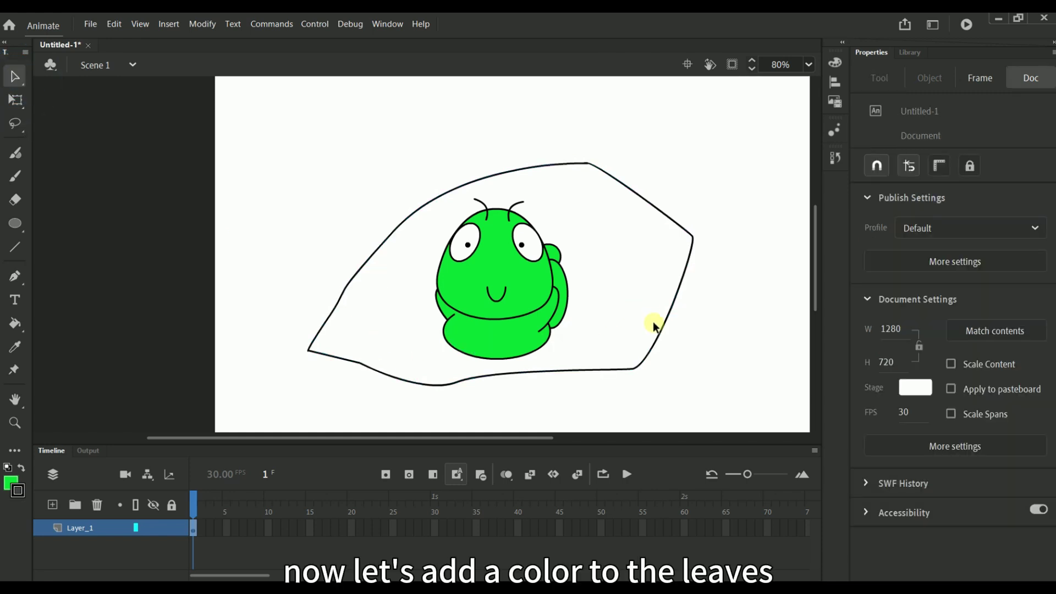
{"action": "scroll", "coordinate": [647, 345], "scroll_direction": "up", "scroll_amount": 1}
{"action": "left_click", "coordinate": [654, 351]}
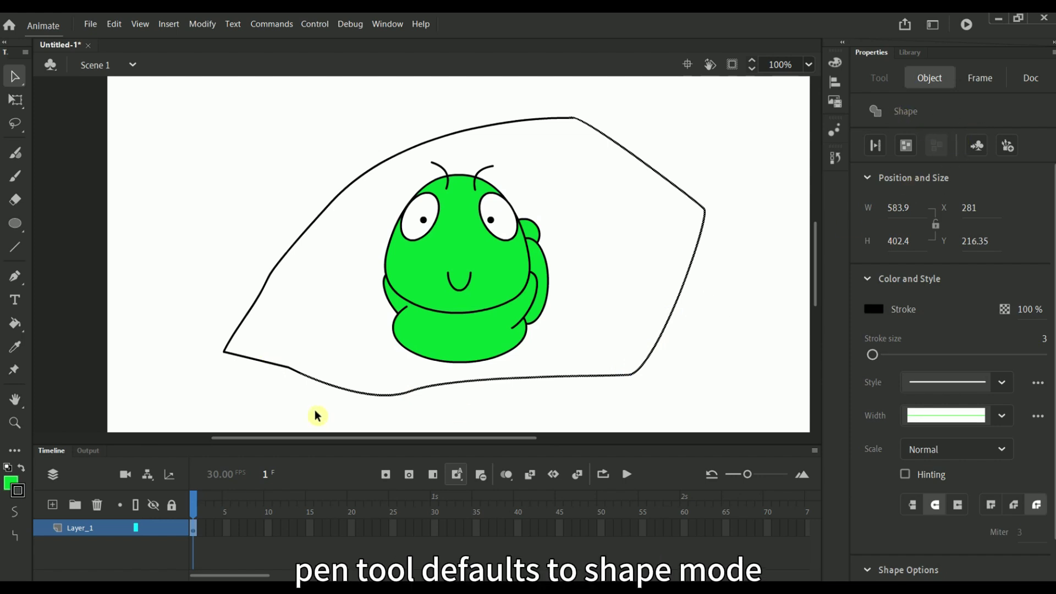
{"action": "scroll", "coordinate": [285, 297], "scroll_direction": "up", "scroll_amount": 3}
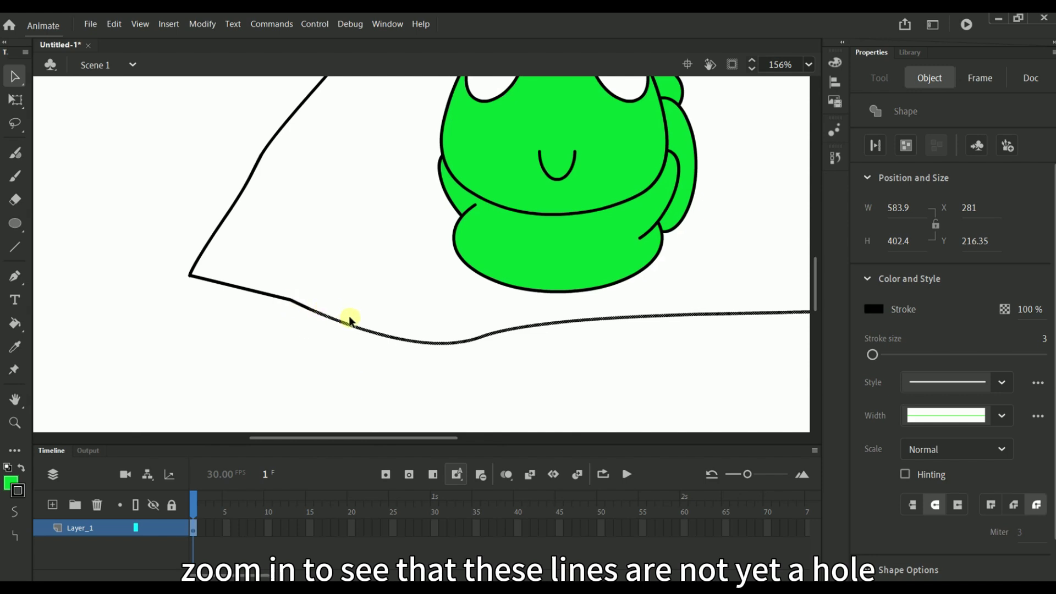
{"action": "scroll", "coordinate": [350, 319], "scroll_direction": "down", "scroll_amount": 3}
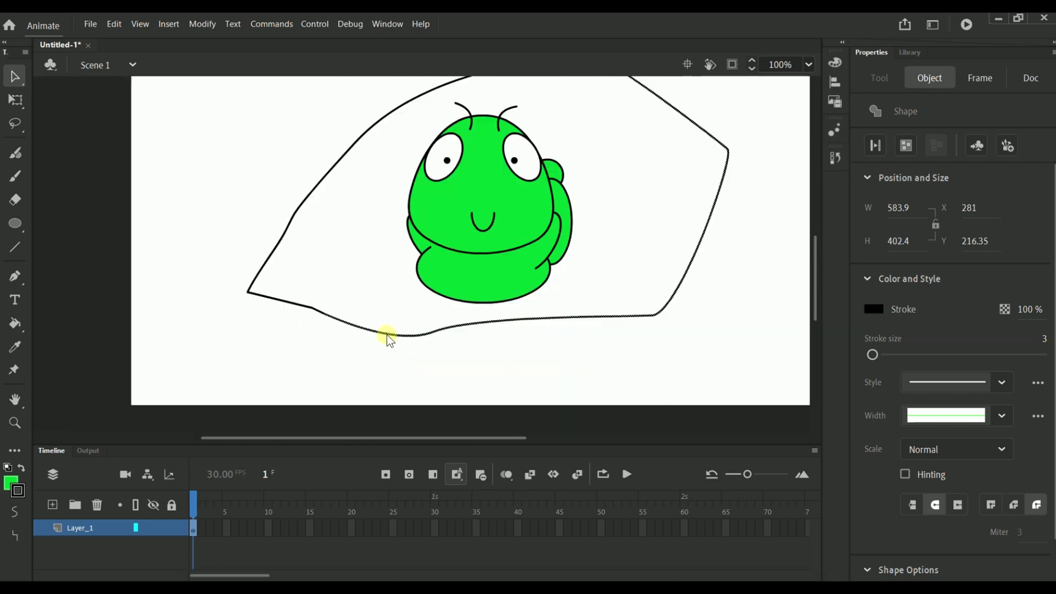
{"action": "double_click", "coordinate": [384, 336]}
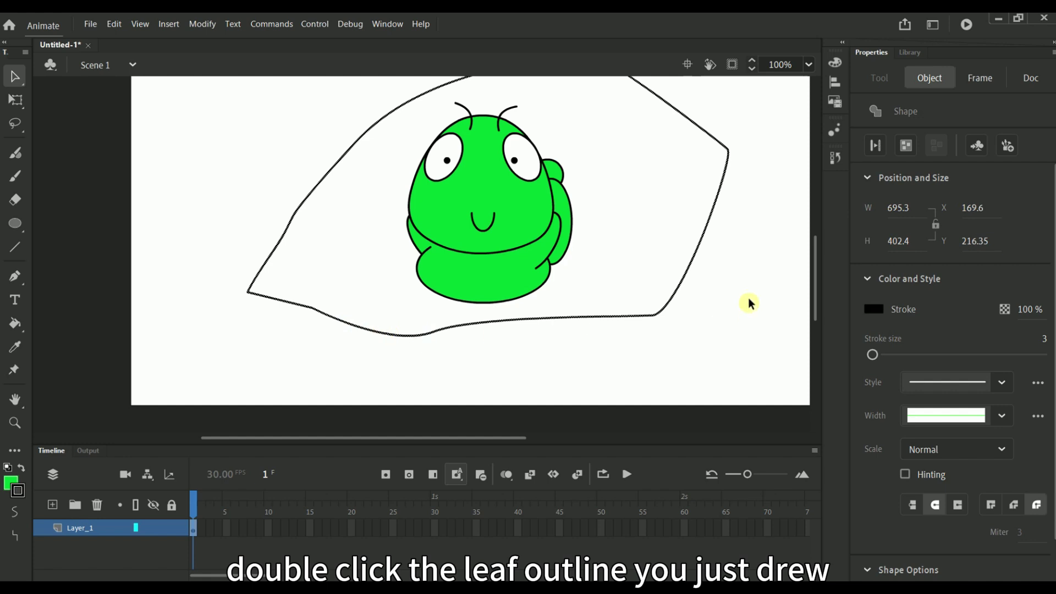
{"action": "scroll", "coordinate": [726, 253], "scroll_direction": "up", "scroll_amount": 3}
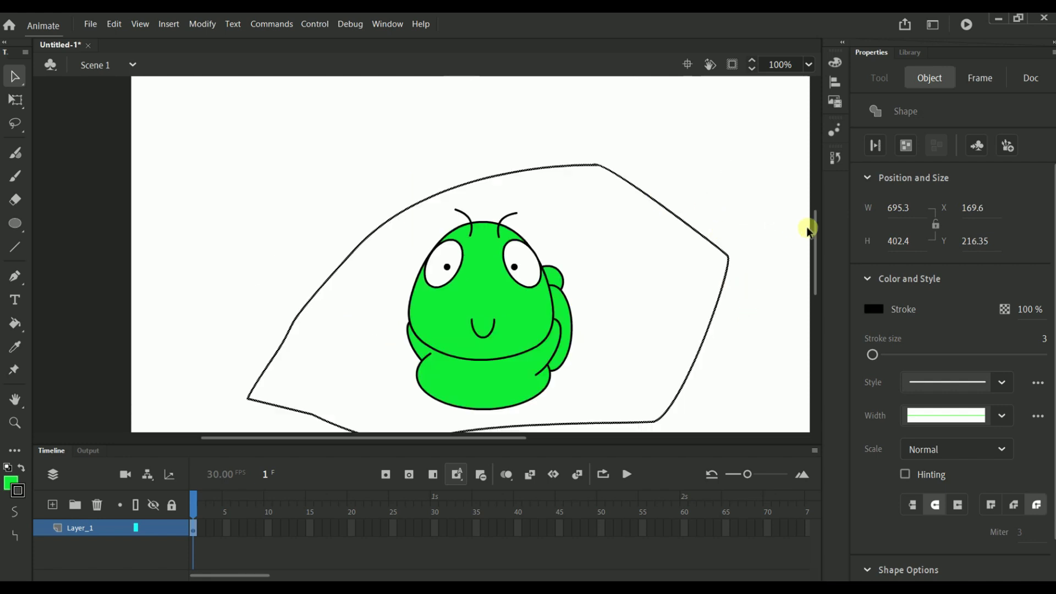
{"action": "scroll", "coordinate": [809, 230], "scroll_direction": "down", "scroll_amount": 1}
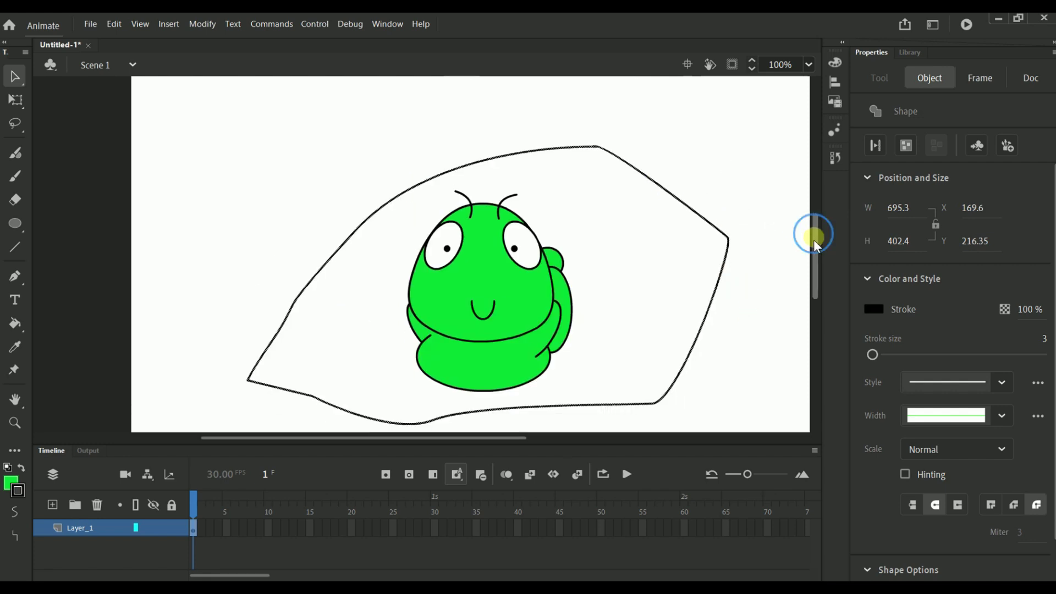
{"action": "left_click", "coordinate": [908, 150]}
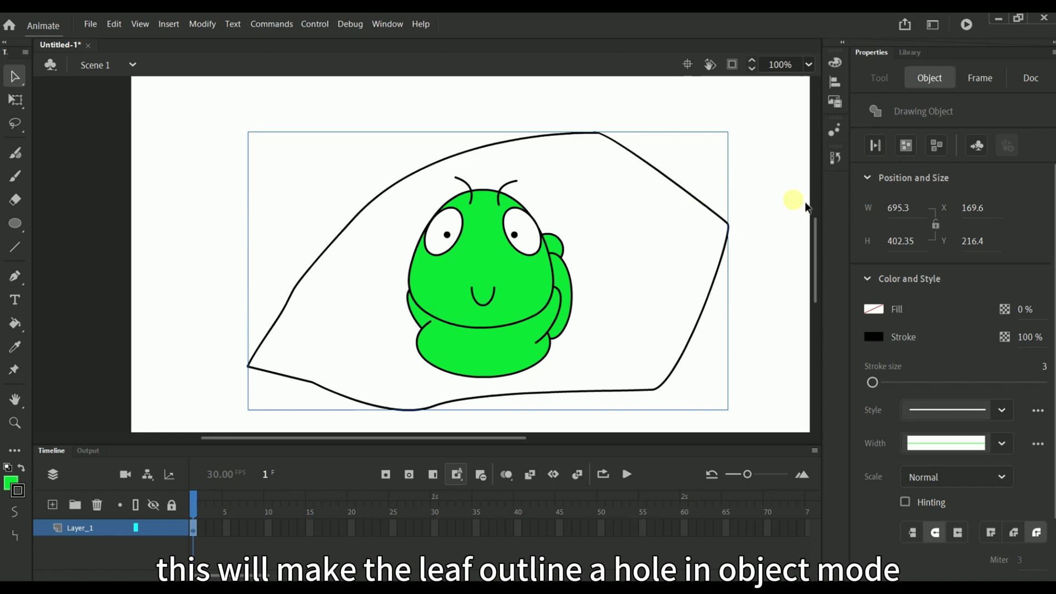
Fill the leaf with bright green and send it to the back, behind the caterpillar
{"action": "left_click", "coordinate": [874, 311]}
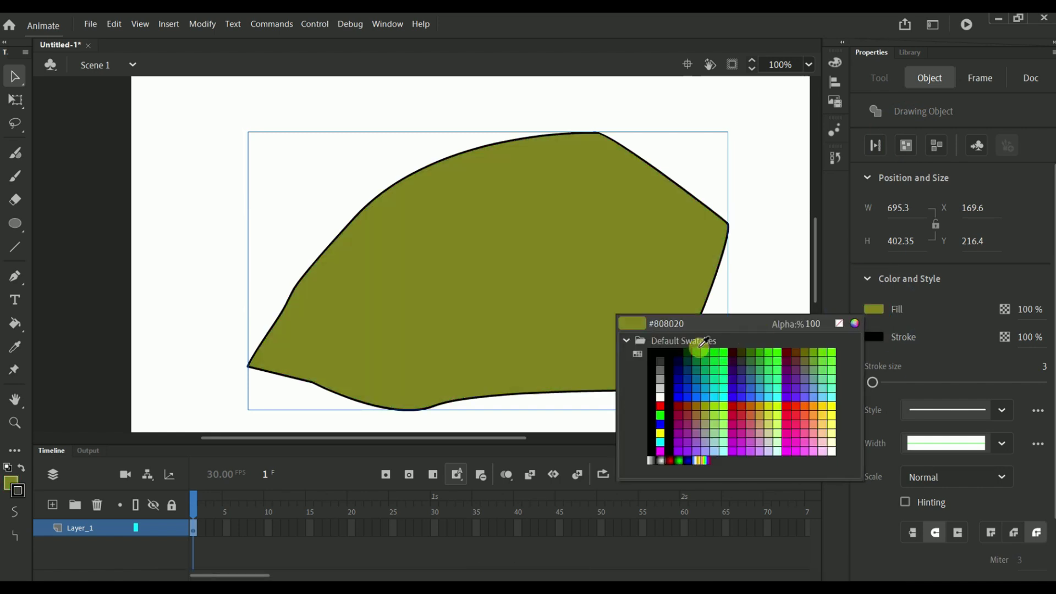
{"action": "left_click", "coordinate": [725, 361]}
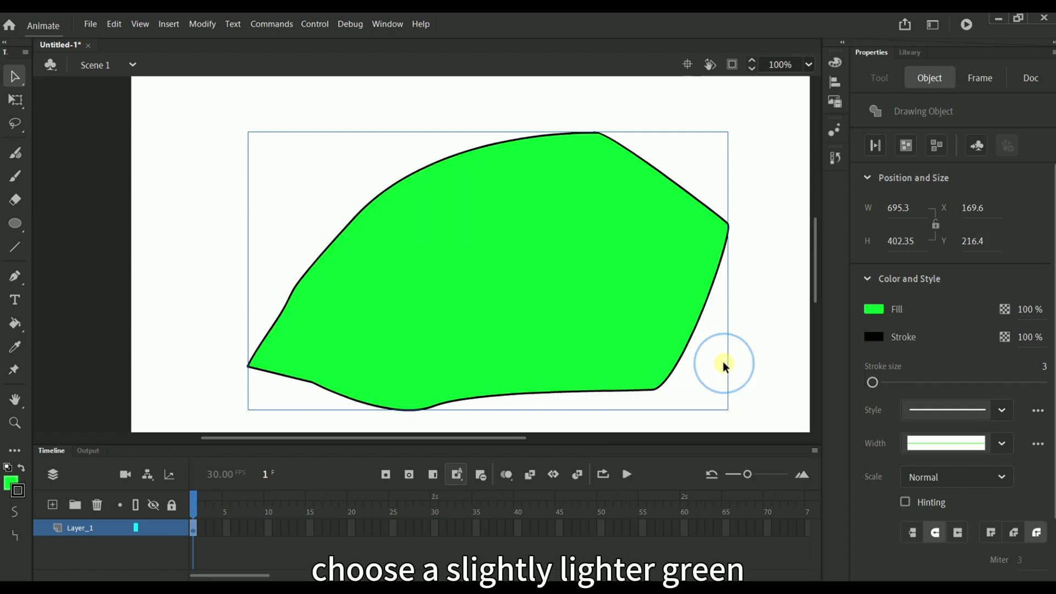
{"action": "right_click", "coordinate": [615, 256]}
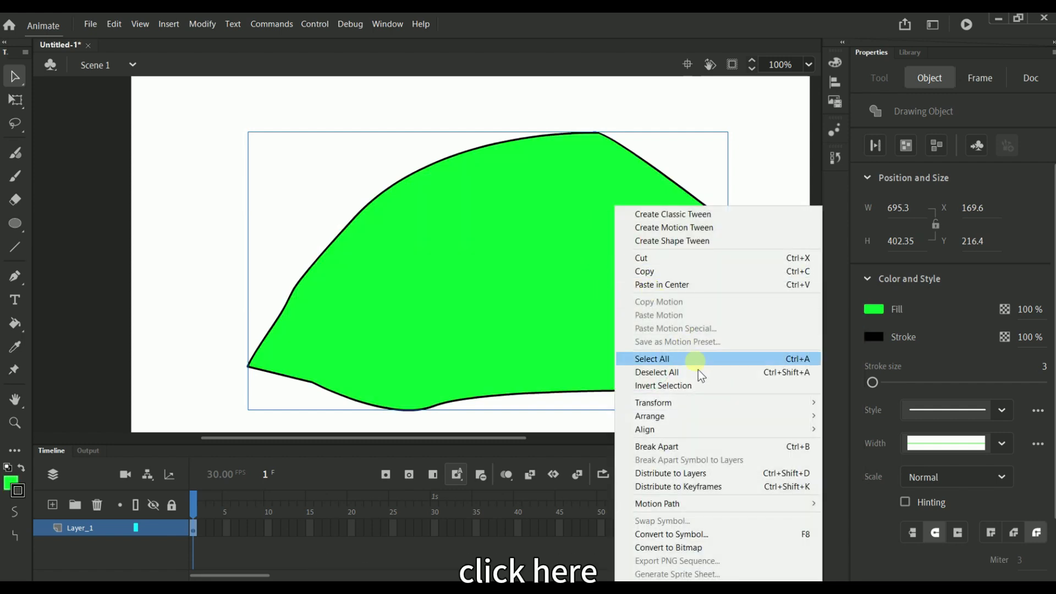
{"action": "left_click", "coordinate": [708, 419]}
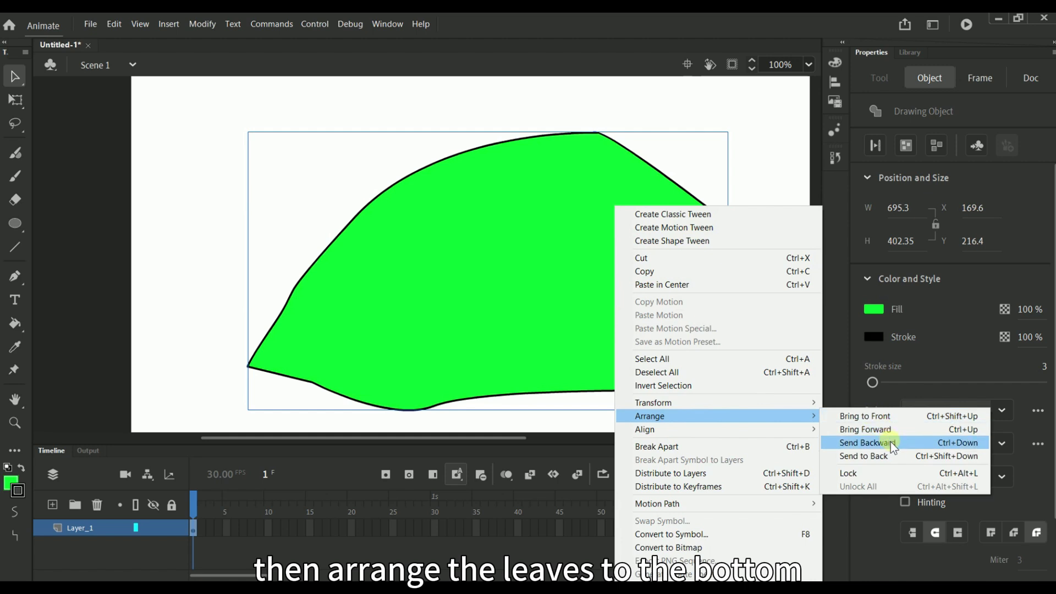
{"action": "left_click", "coordinate": [893, 455]}
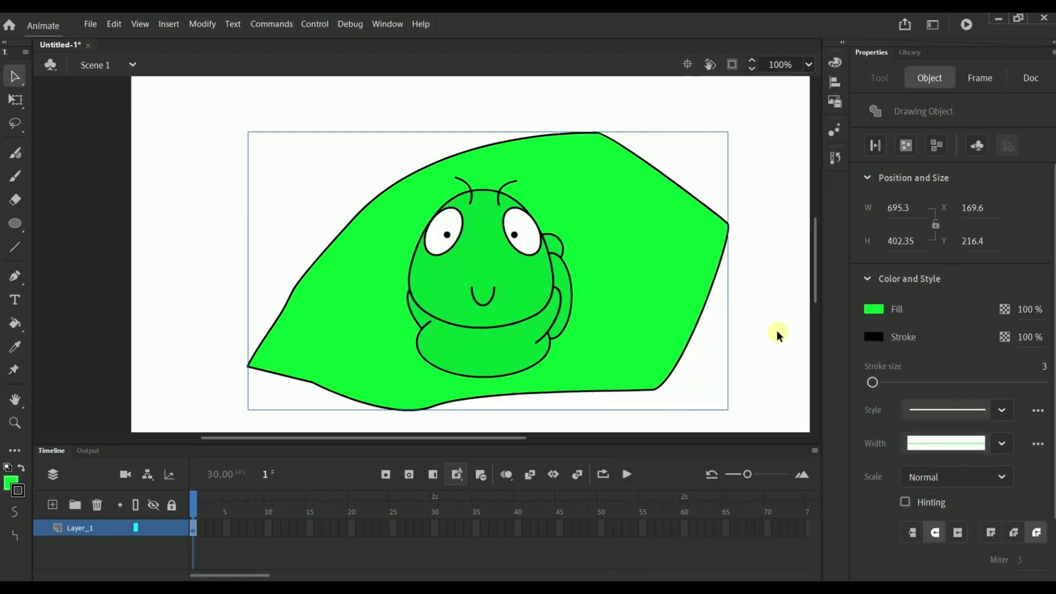
{"action": "left_click", "coordinate": [759, 327]}
Remove the stroke from the leaf and deselect it
{"action": "left_click", "coordinate": [619, 270]}
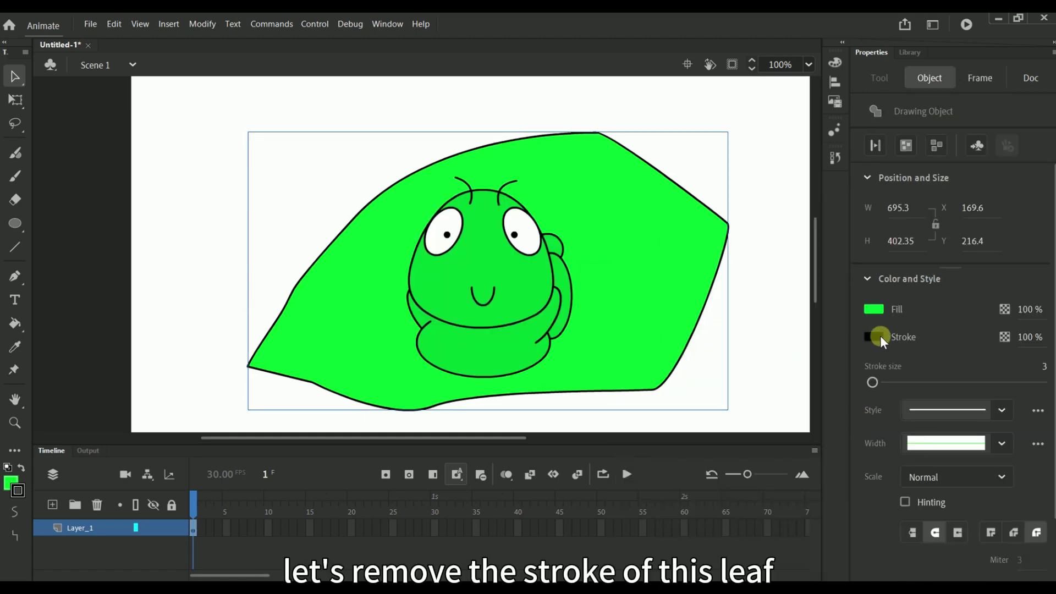
{"action": "left_click", "coordinate": [878, 337]}
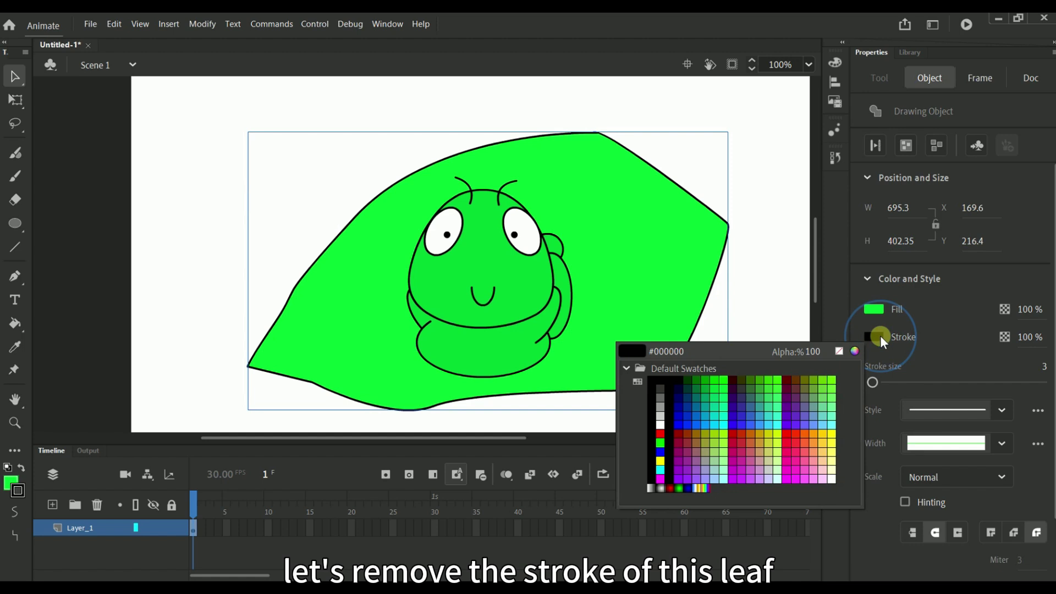
{"action": "left_click", "coordinate": [839, 350]}
{"action": "left_click", "coordinate": [762, 282]}
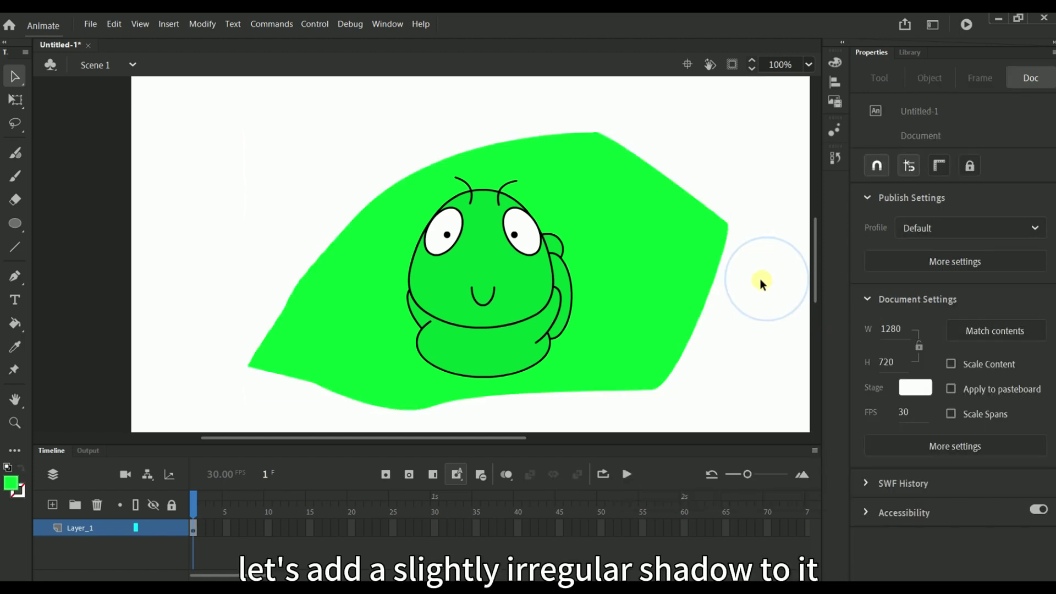
Duplicate the leaf slightly up and to the left, and fill the copy with dark green
{"action": "left_click", "coordinate": [702, 298]}
{"action": "left_click", "coordinate": [737, 300]}
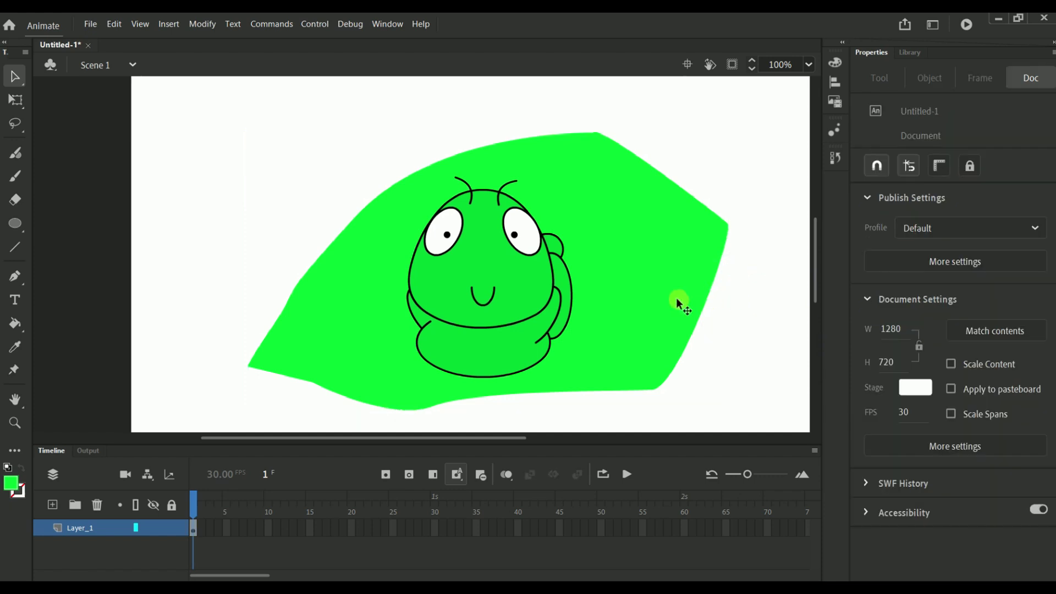
{"action": "left_click_drag", "start_coordinate": [652, 295], "coordinate": [639, 281]}
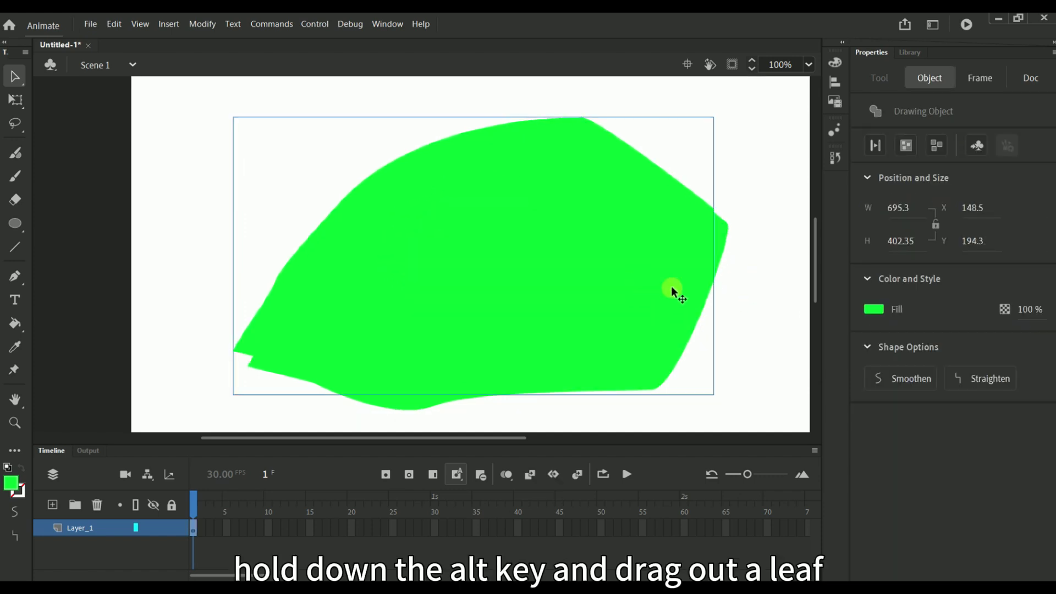
{"action": "left_click", "coordinate": [874, 310]}
{"action": "left_click", "coordinate": [703, 352]}
{"action": "left_click", "coordinate": [698, 356]}
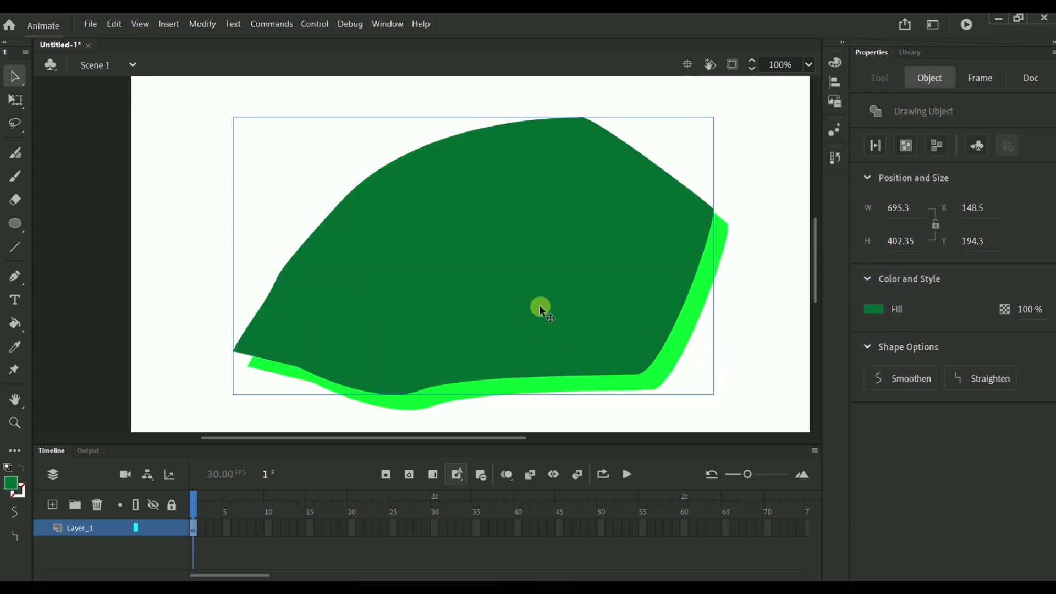
Move the dark green leaf copy to about X 161, Y 205 and send it to the back as the leaf's shadow
{"action": "left_click_drag", "start_coordinate": [541, 308], "coordinate": [551, 319]}
{"action": "right_click", "coordinate": [579, 272]}
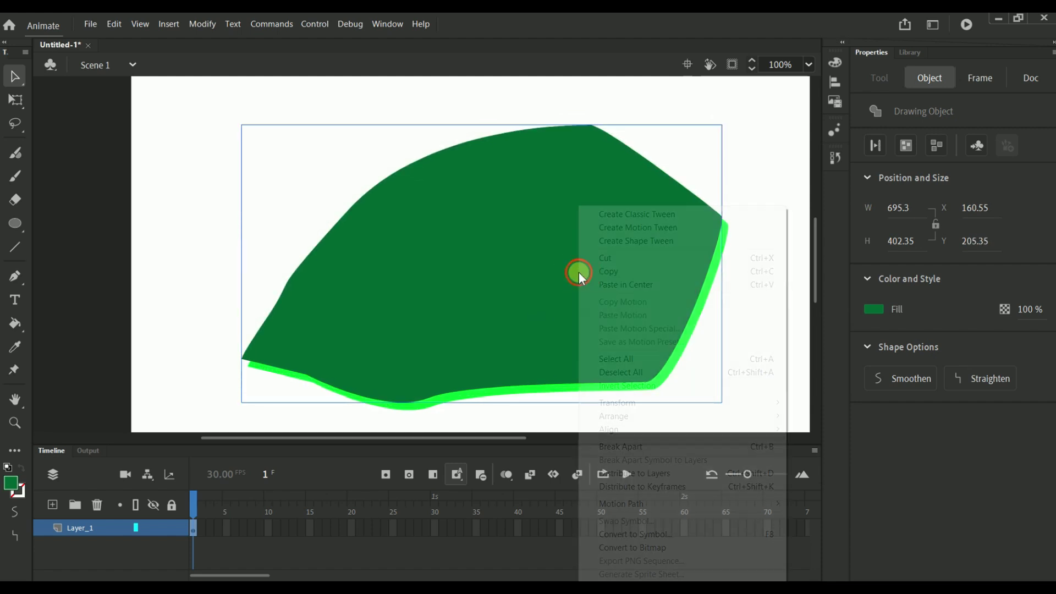
{"action": "mouse_move", "coordinate": [665, 420]}
{"action": "left_click", "coordinate": [825, 456]}
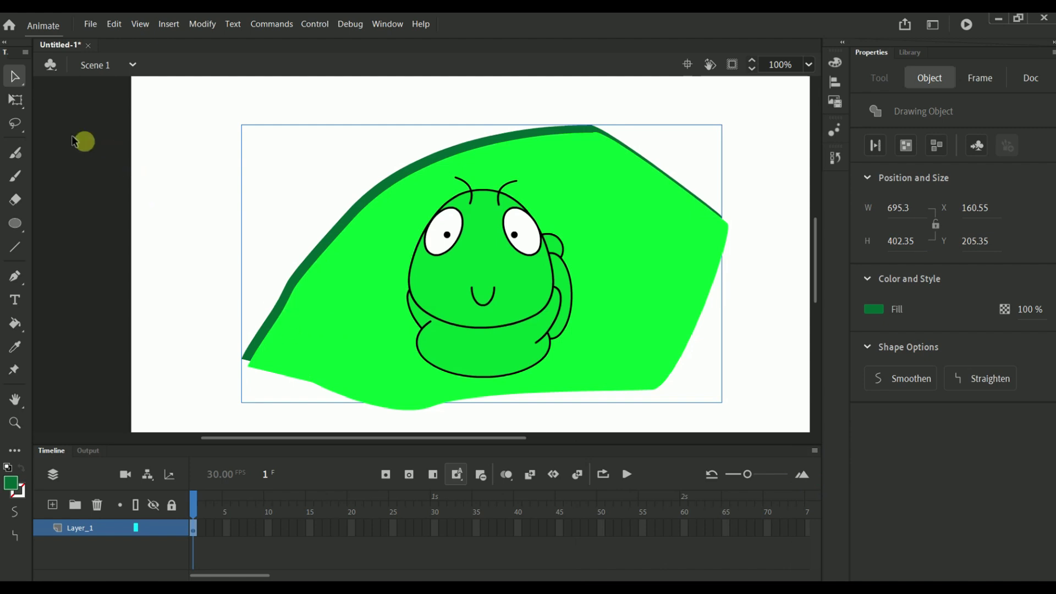
Stretch the dark green shadow leaf vertically to about 455 px high with the Free Transform tool and deselect it
{"action": "left_click", "coordinate": [15, 99]}
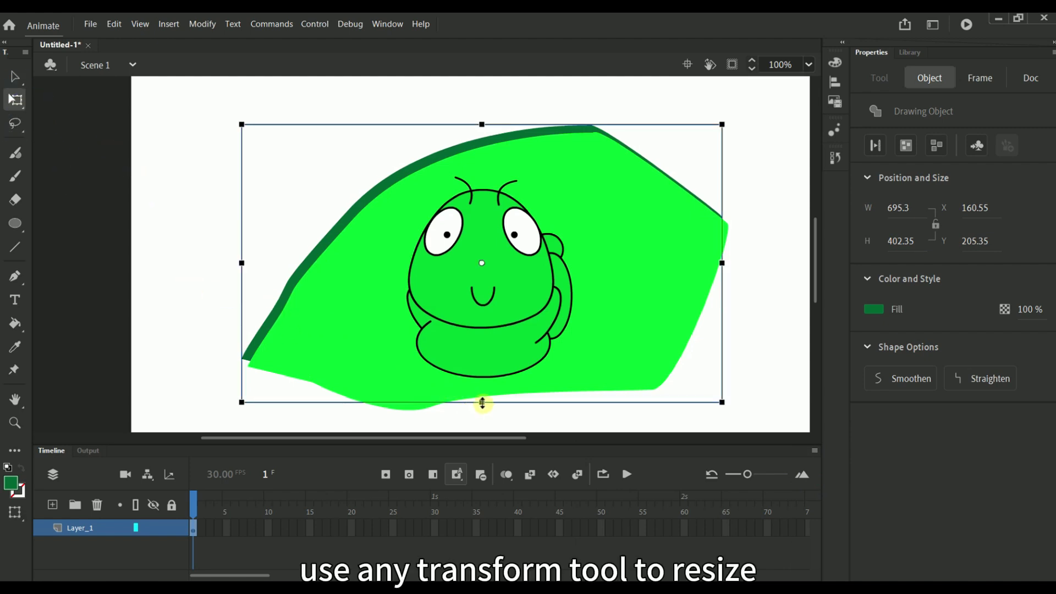
{"action": "left_click_drag", "start_coordinate": [483, 403], "coordinate": [482, 421]}
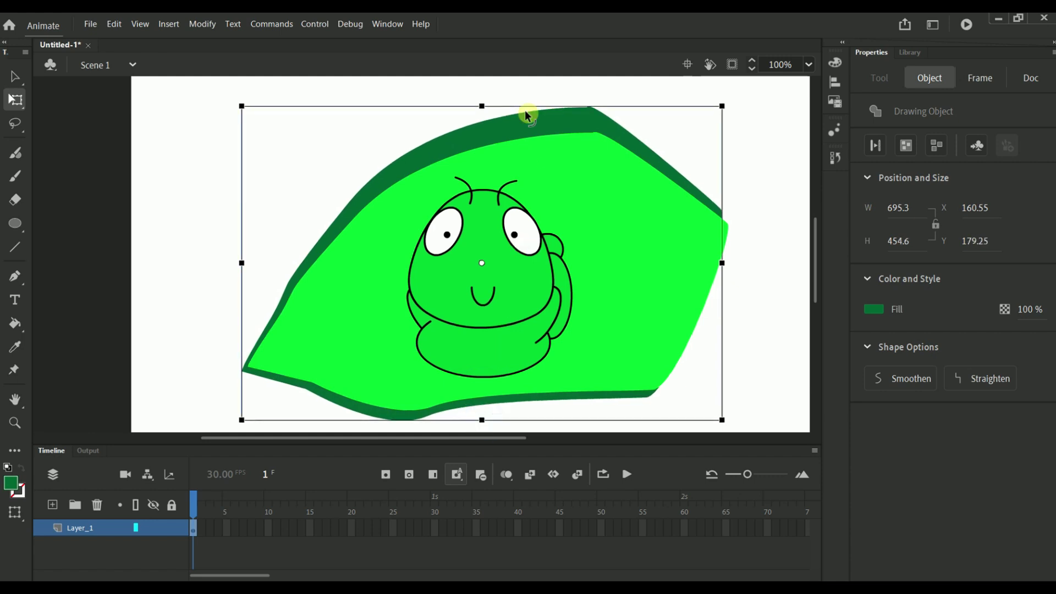
{"action": "left_click", "coordinate": [203, 160]}
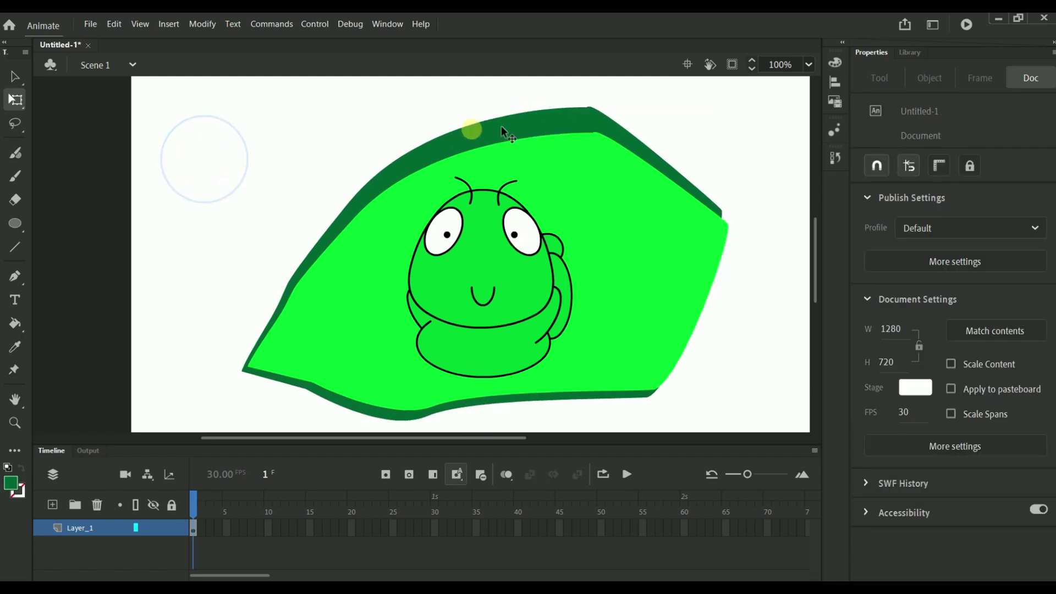
Turn off Snap to Objects and rotate the dark green shadow leaf slightly behind the bright green leaf
{"action": "left_click", "coordinate": [579, 119]}
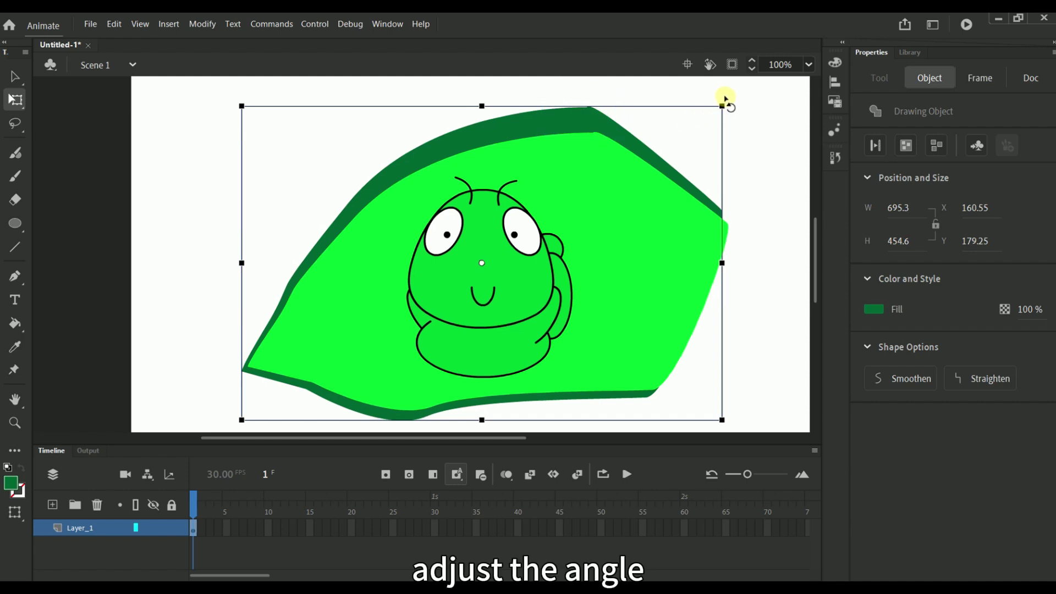
{"action": "left_click_drag", "start_coordinate": [725, 99], "coordinate": [684, 123]}
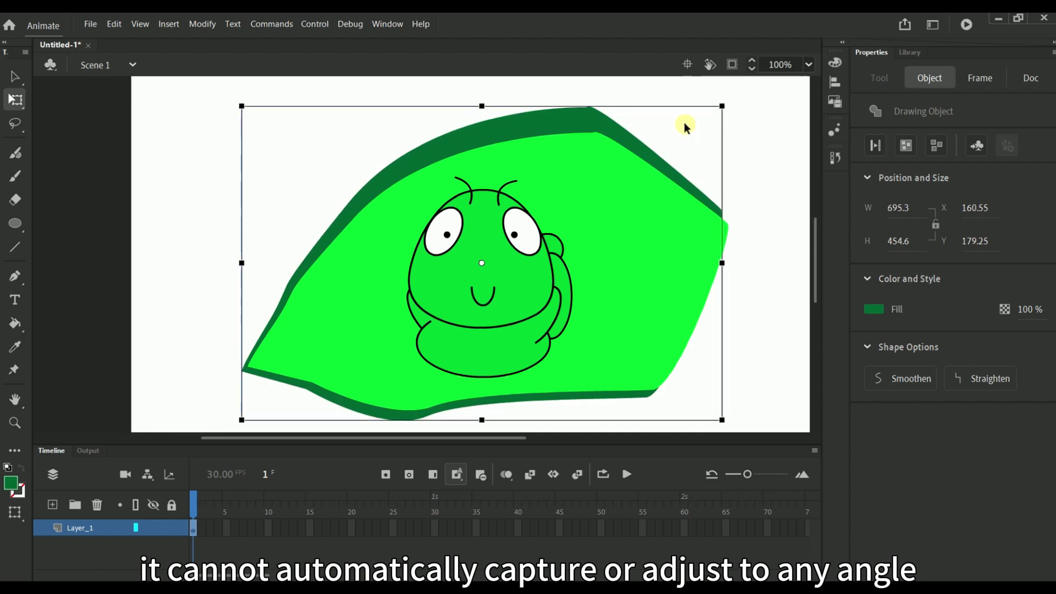
{"action": "left_click", "coordinate": [122, 24]}
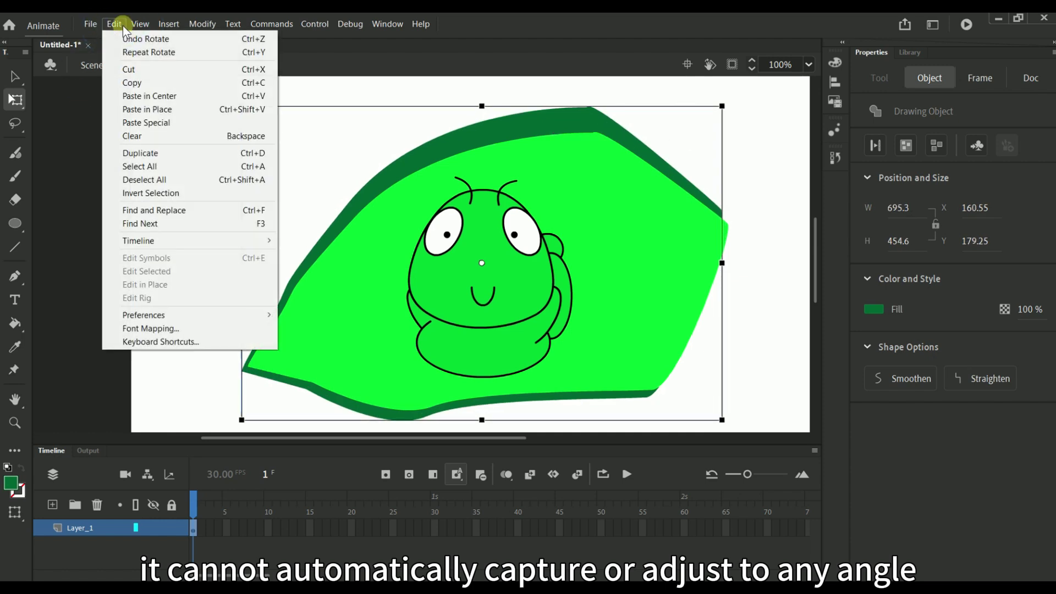
{"action": "left_click", "coordinate": [140, 24]}
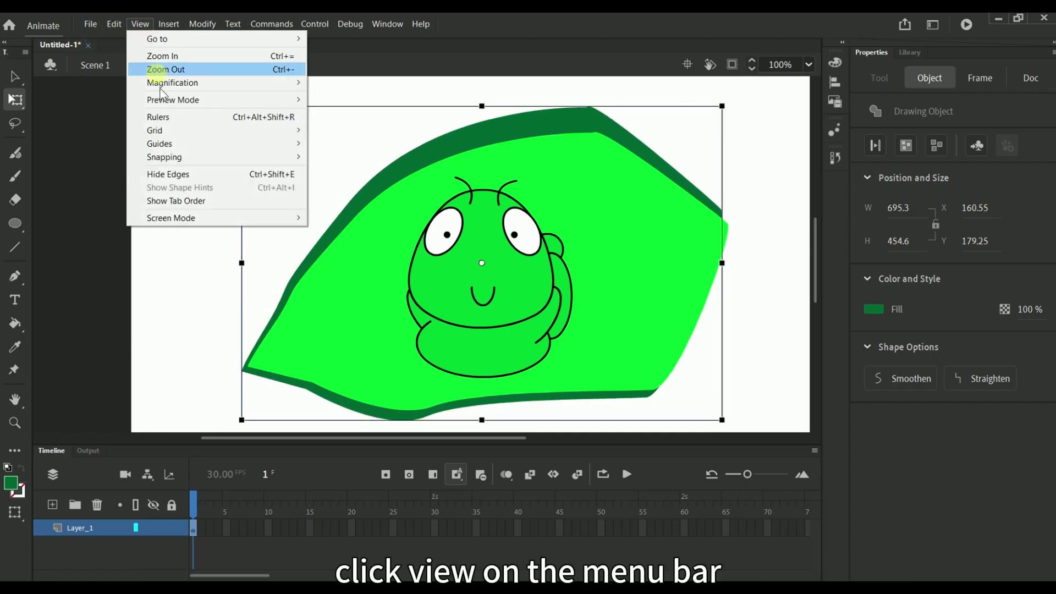
{"action": "mouse_move", "coordinate": [196, 158]}
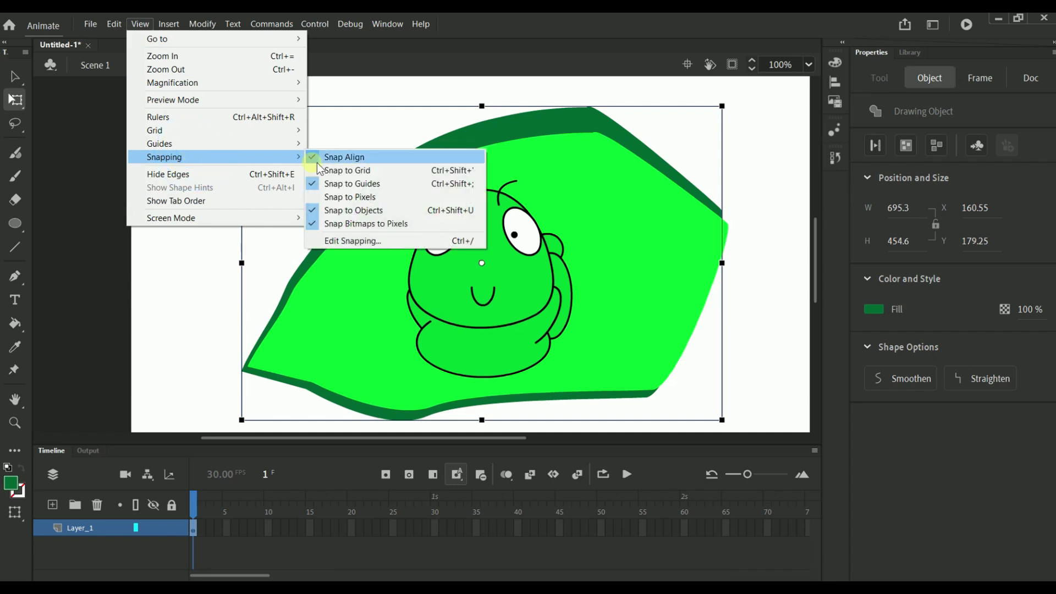
{"action": "left_click", "coordinate": [383, 211]}
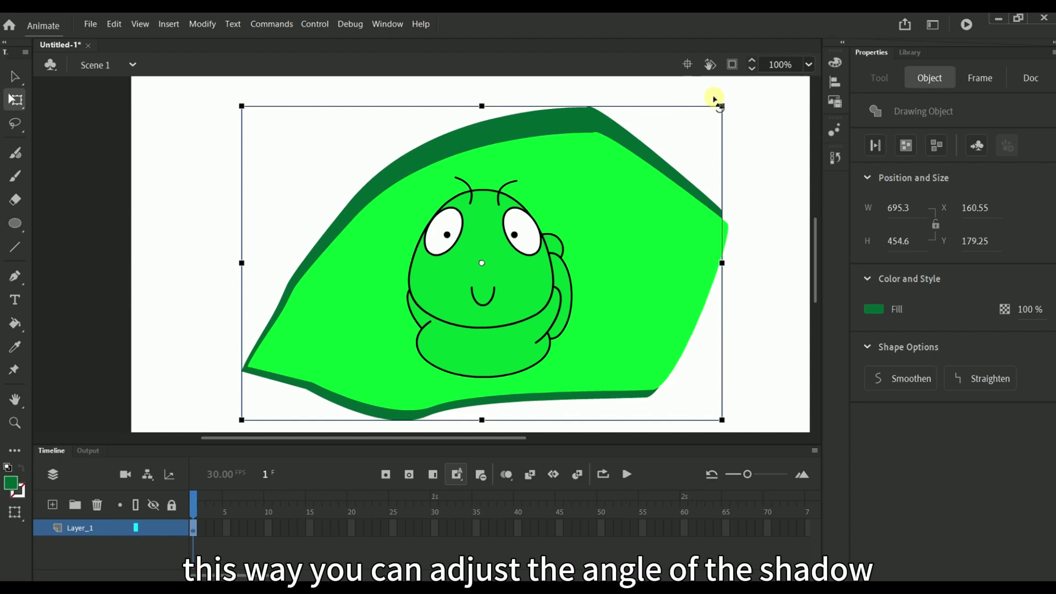
{"action": "left_click_drag", "start_coordinate": [722, 97], "coordinate": [719, 99]}
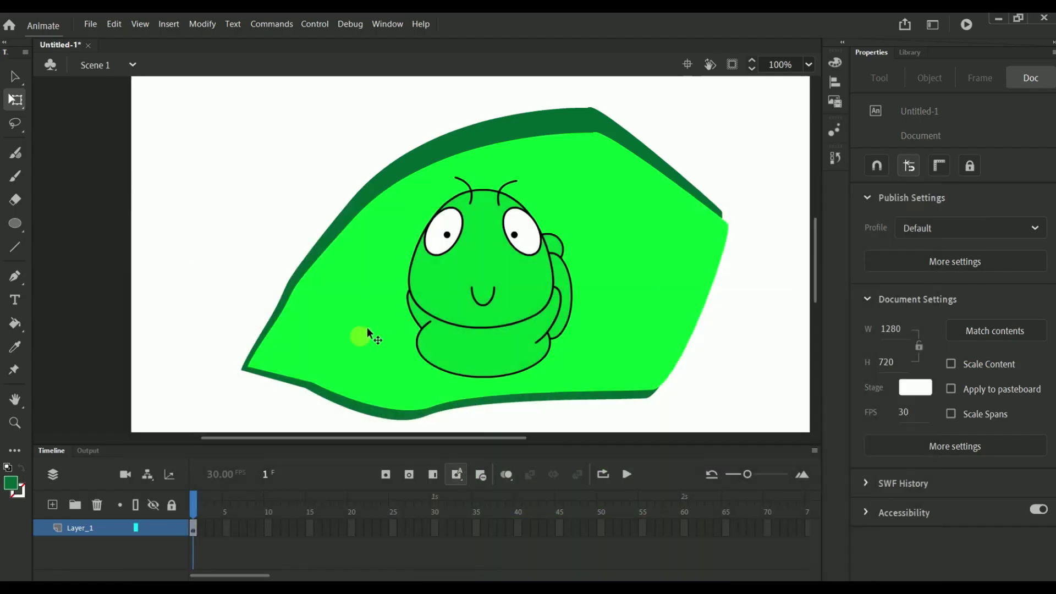
Draw a closed four-sided outline with the Pen tool across the leaf's pointed lower tip
{"action": "left_click", "coordinate": [15, 276]}
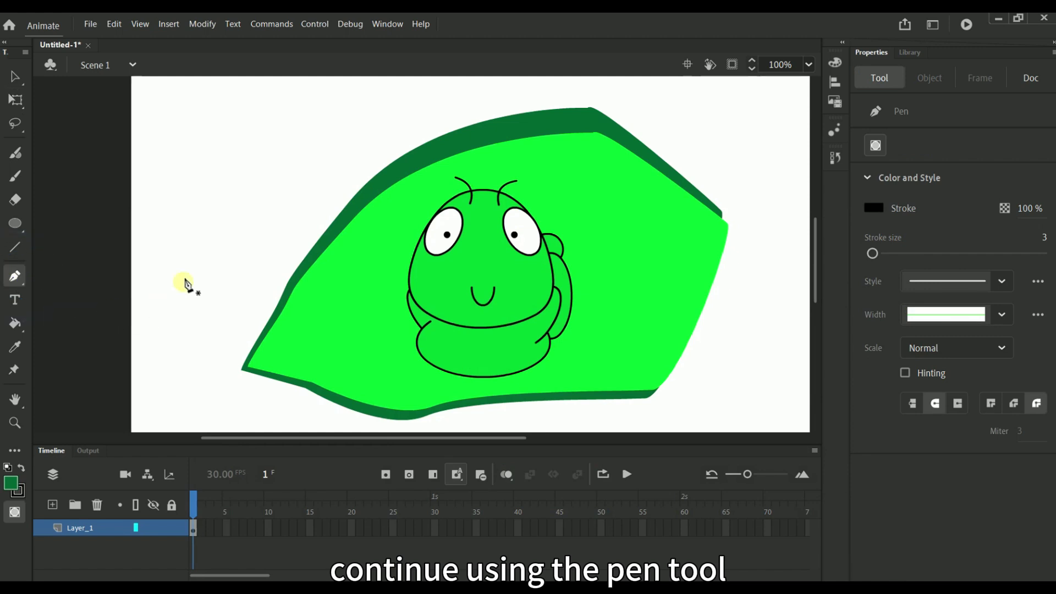
{"action": "left_click", "coordinate": [245, 263]}
{"action": "left_click", "coordinate": [250, 402]}
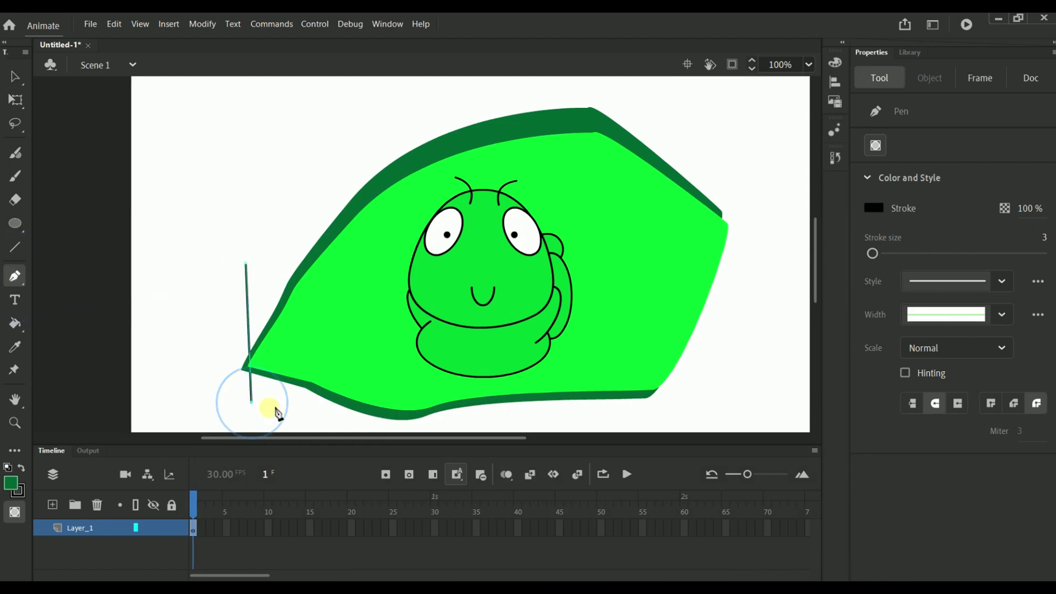
{"action": "left_click", "coordinate": [297, 401]}
{"action": "left_click", "coordinate": [282, 225]}
{"action": "left_click", "coordinate": [246, 263]}
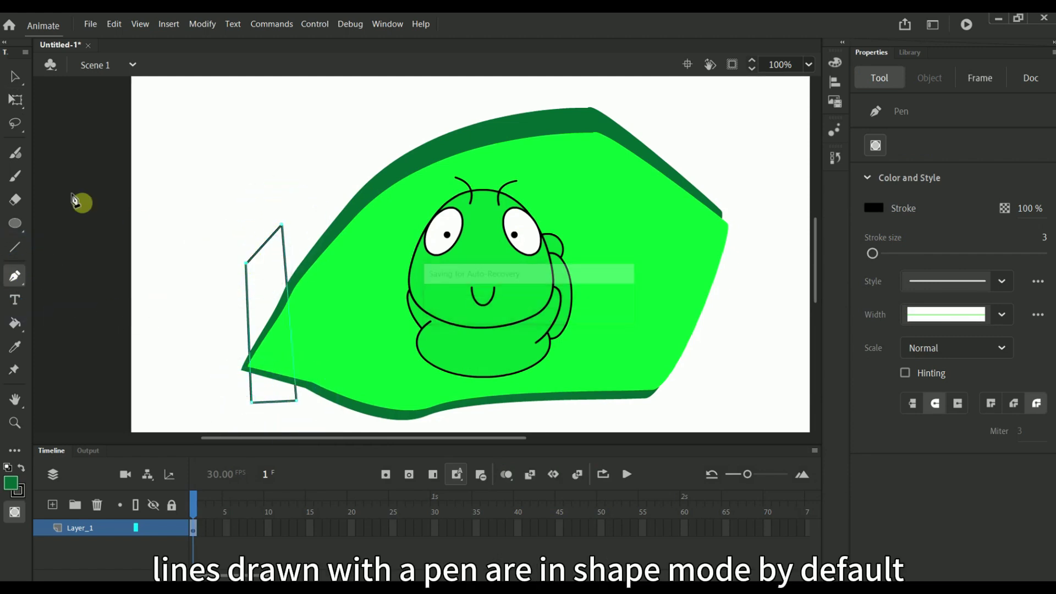
Convert the four-sided outline's lines into a single drawing object and move it away from the leaf's tip
{"action": "left_click", "coordinate": [20, 84]}
{"action": "left_click", "coordinate": [221, 201]}
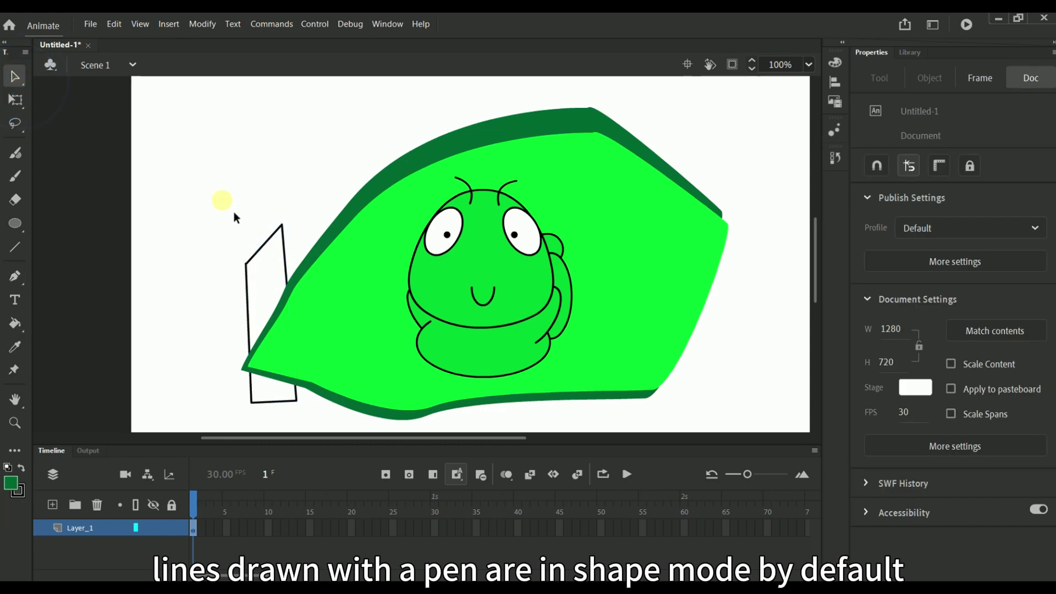
{"action": "left_click", "coordinate": [246, 284]}
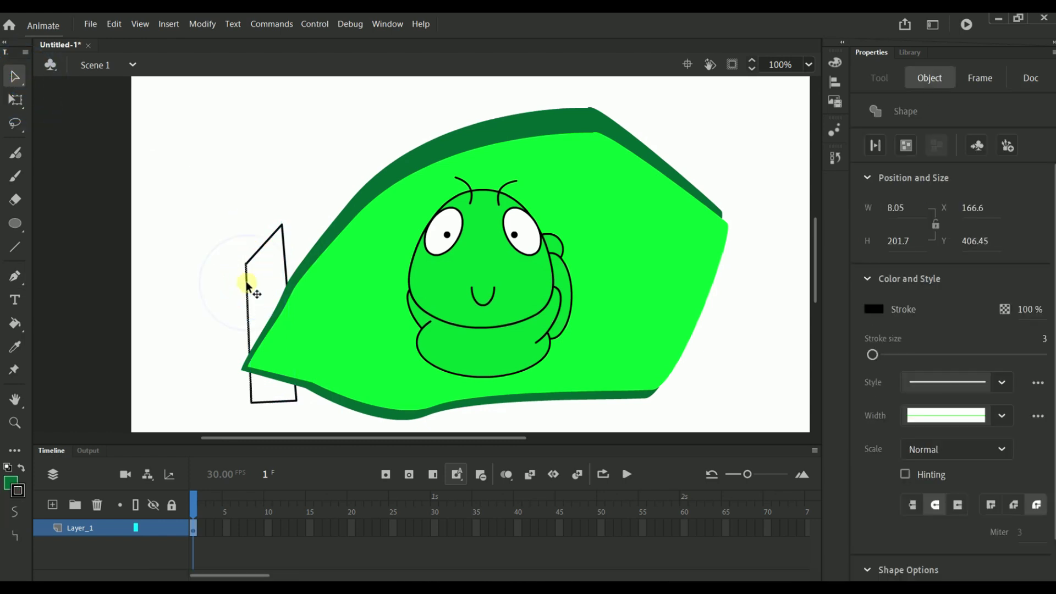
{"action": "double_click", "coordinate": [261, 252]}
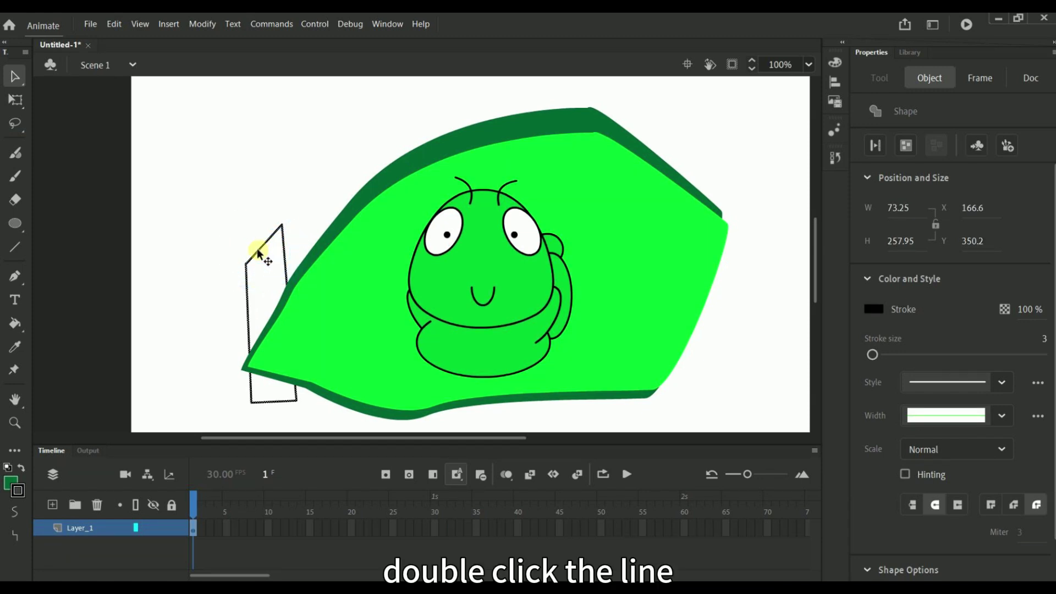
{"action": "left_click", "coordinate": [905, 146]}
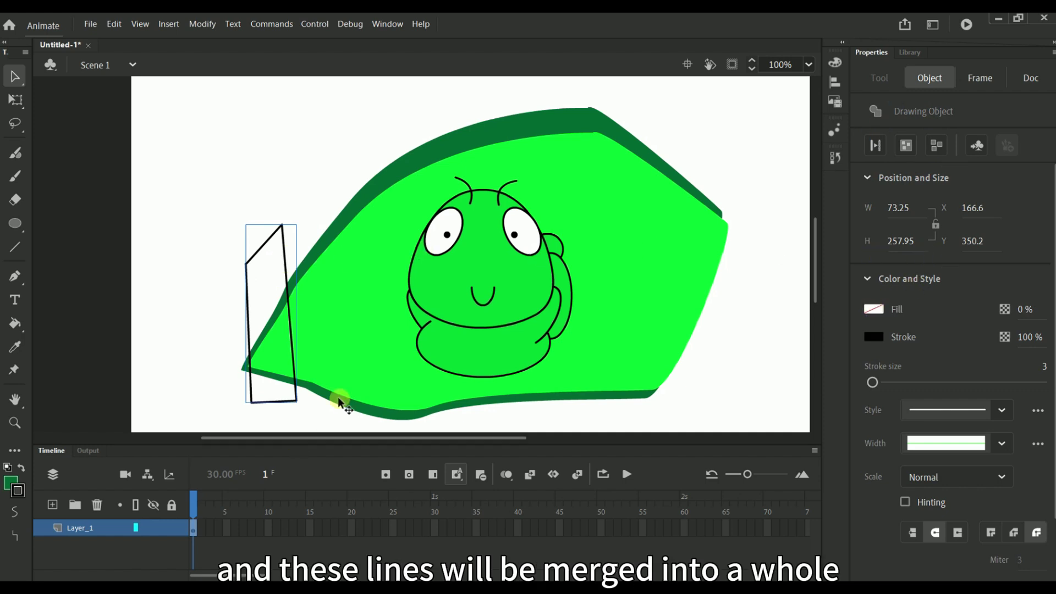
{"action": "left_click", "coordinate": [274, 378]}
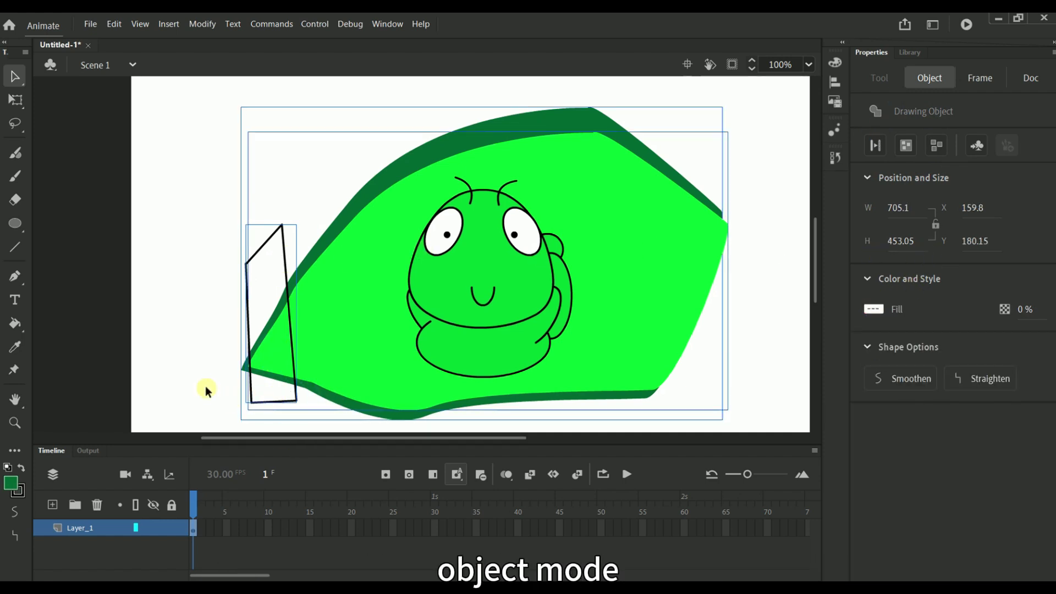
{"action": "left_click", "coordinate": [223, 385]}
{"action": "left_click", "coordinate": [249, 390]}
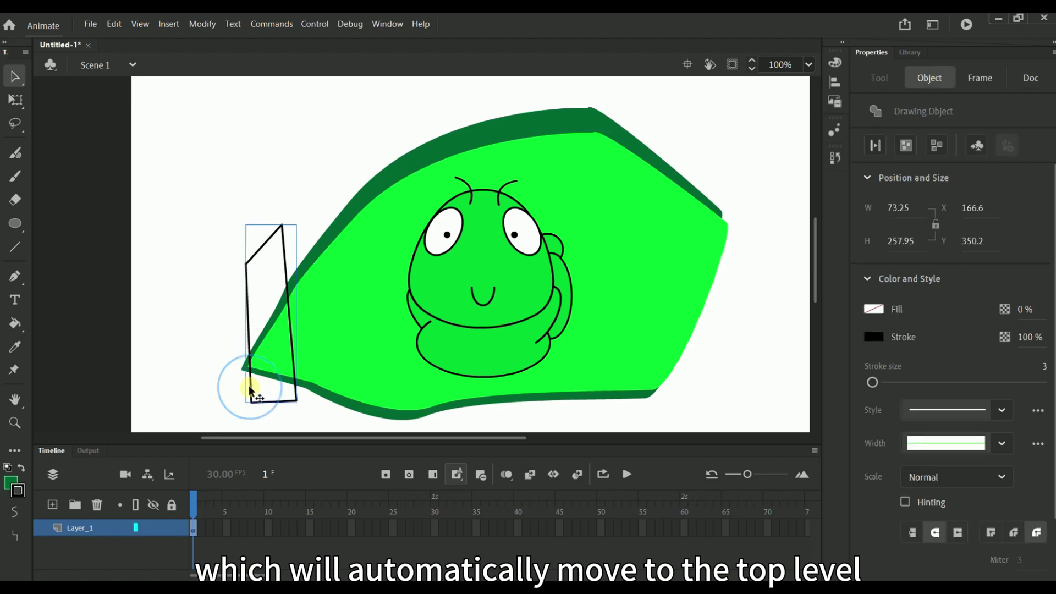
{"action": "left_click_drag", "start_coordinate": [252, 385], "coordinate": [208, 292]}
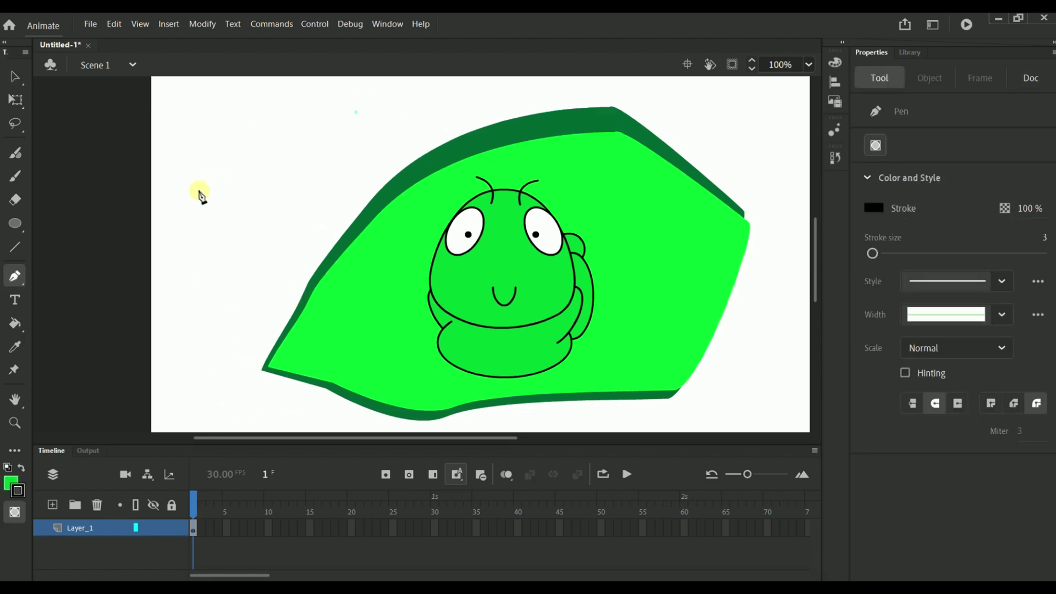
Draw a long, curved leaf-vein outline with the Pen tool on the empty stage beside the leaf
{"action": "mouse_move", "coordinate": [194, 192]}
{"action": "left_mouse_down"}
{"action": "mouse_move", "coordinate": [160, 252]}
{"action": "mouse_move", "coordinate": [202, 238]}
{"action": "left_mouse_up"}
{"action": "double_click", "coordinate": [160, 268]}
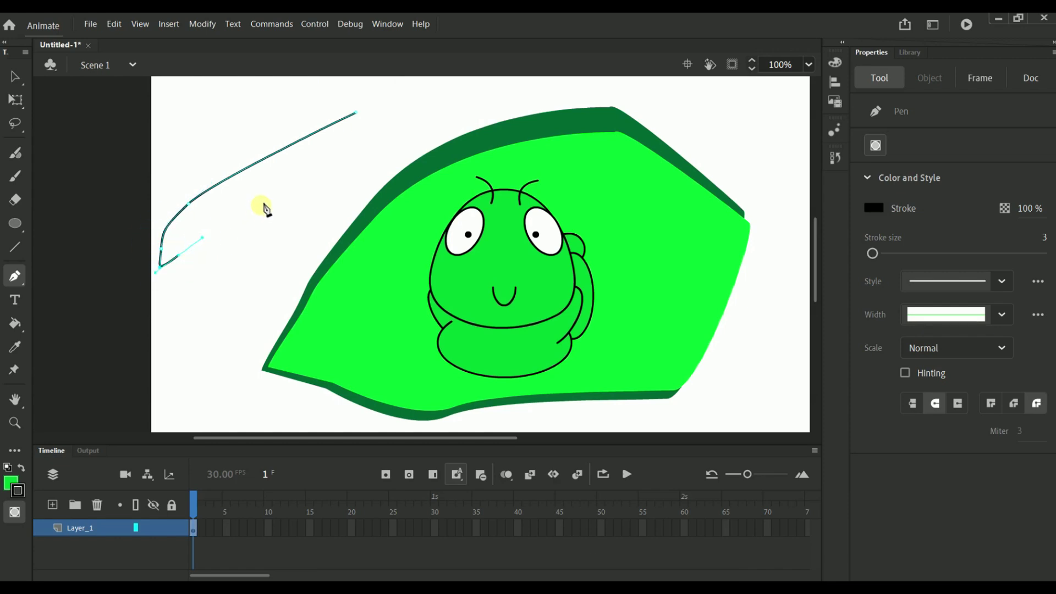
{"action": "left_click_drag", "start_coordinate": [295, 179], "coordinate": [317, 166]}
{"action": "left_click_drag", "start_coordinate": [370, 131], "coordinate": [379, 99]}
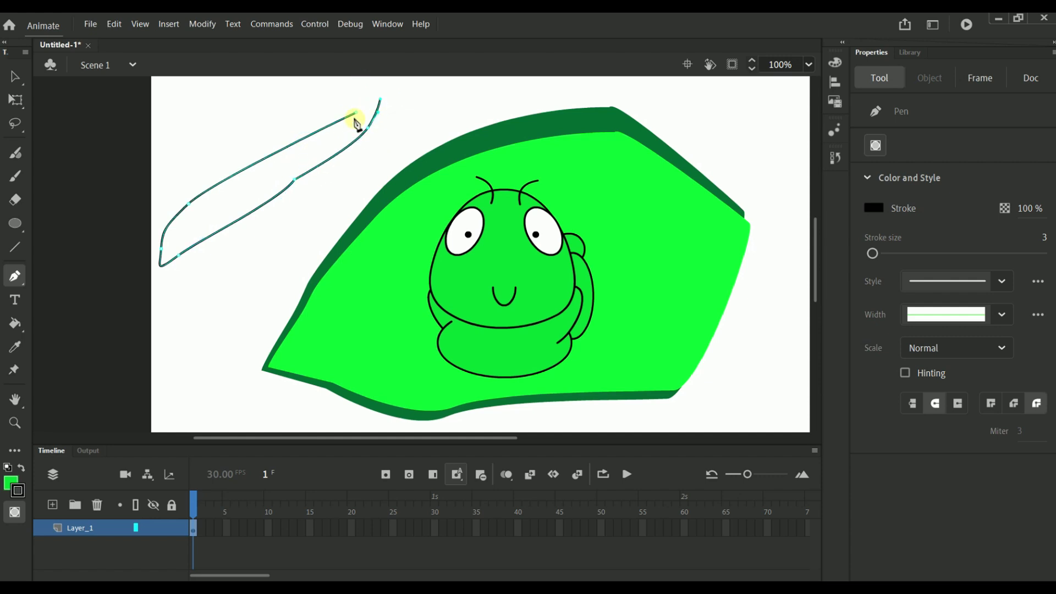
Close the leaf-vein outline by joining its open end to the starting anchor point
{"action": "scroll", "coordinate": [357, 114], "scroll_direction": "up", "scroll_amount": 7}
{"action": "scroll", "coordinate": [363, 135], "scroll_direction": "down", "scroll_amount": 4}
{"action": "scroll", "coordinate": [359, 226], "scroll_direction": "up", "scroll_amount": 4}
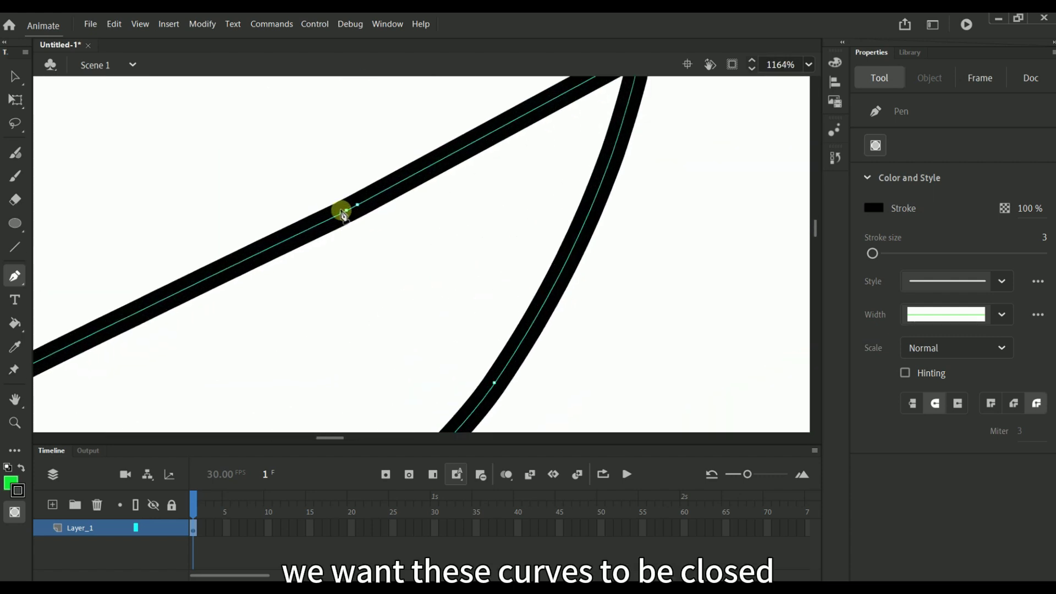
{"action": "left_click", "coordinate": [343, 215]}
{"action": "left_click", "coordinate": [343, 216]}
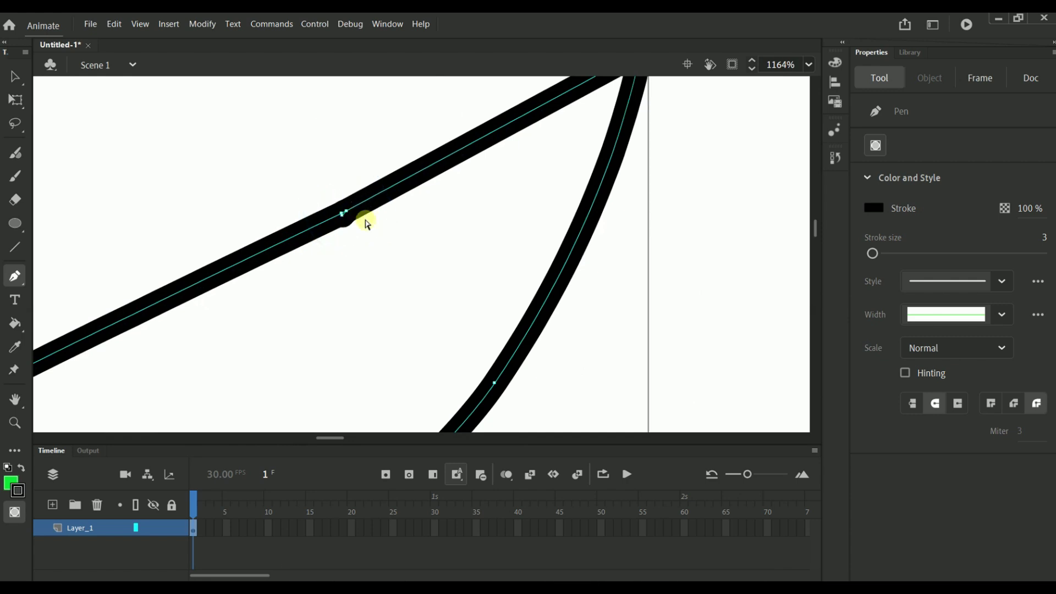
{"action": "scroll", "coordinate": [367, 221], "scroll_direction": "down", "scroll_amount": 4}
{"action": "scroll", "coordinate": [367, 221], "scroll_direction": "down", "scroll_amount": 3}
Convert the leaf-vein outline into a drawing object and move it to about X 39, Y 129
{"action": "left_click", "coordinate": [16, 76]}
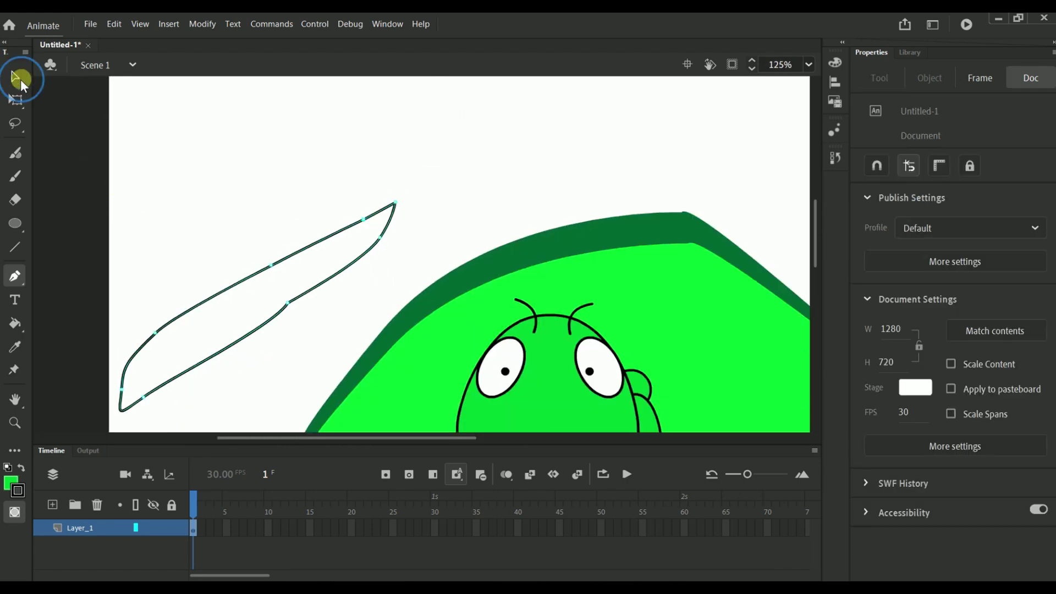
{"action": "double_click", "coordinate": [328, 242]}
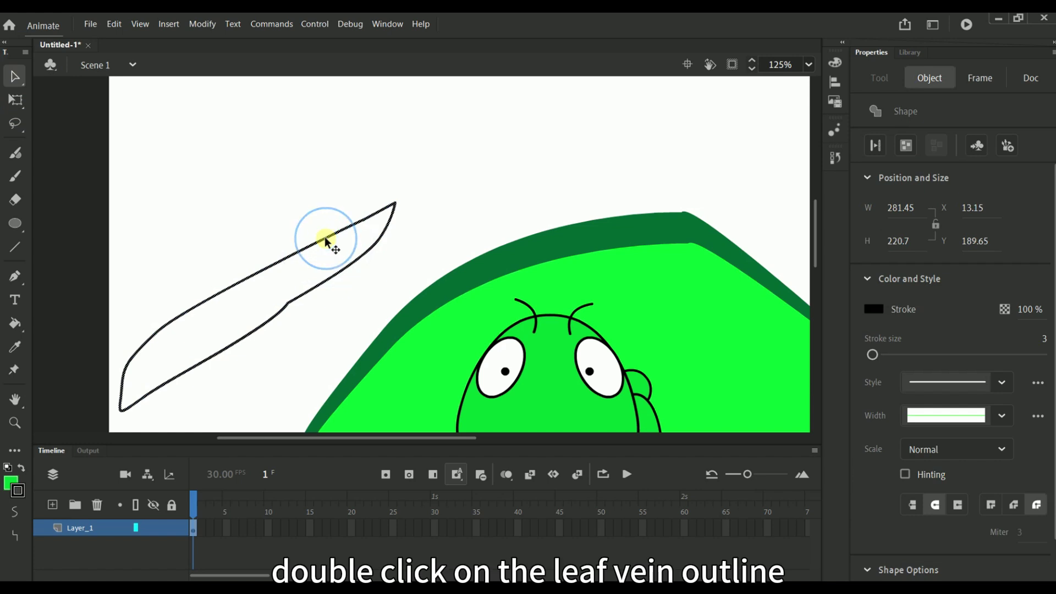
{"action": "left_click", "coordinate": [902, 147]}
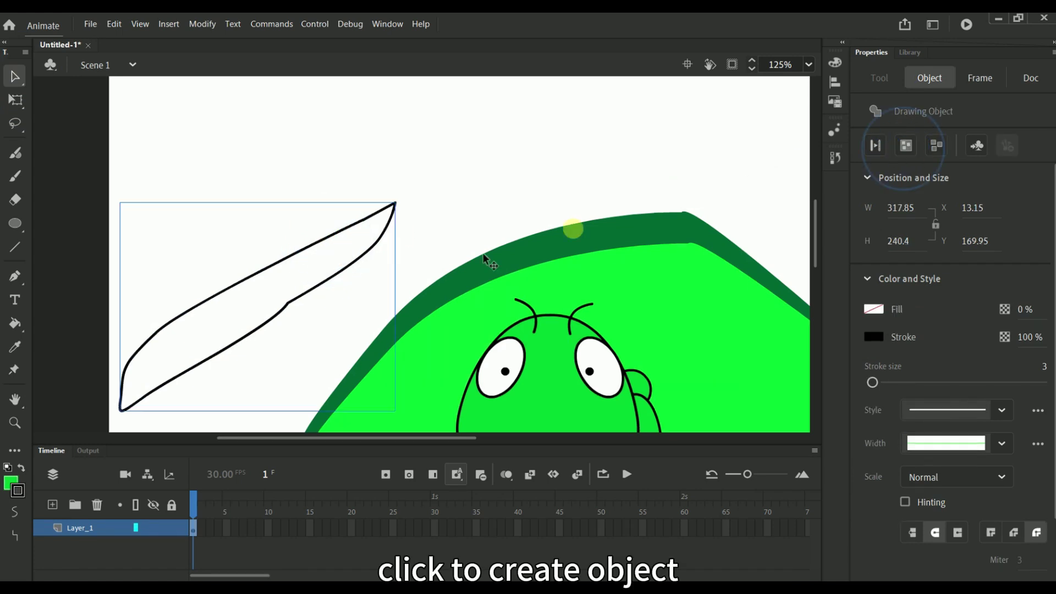
{"action": "left_click_drag", "start_coordinate": [328, 241], "coordinate": [364, 210]}
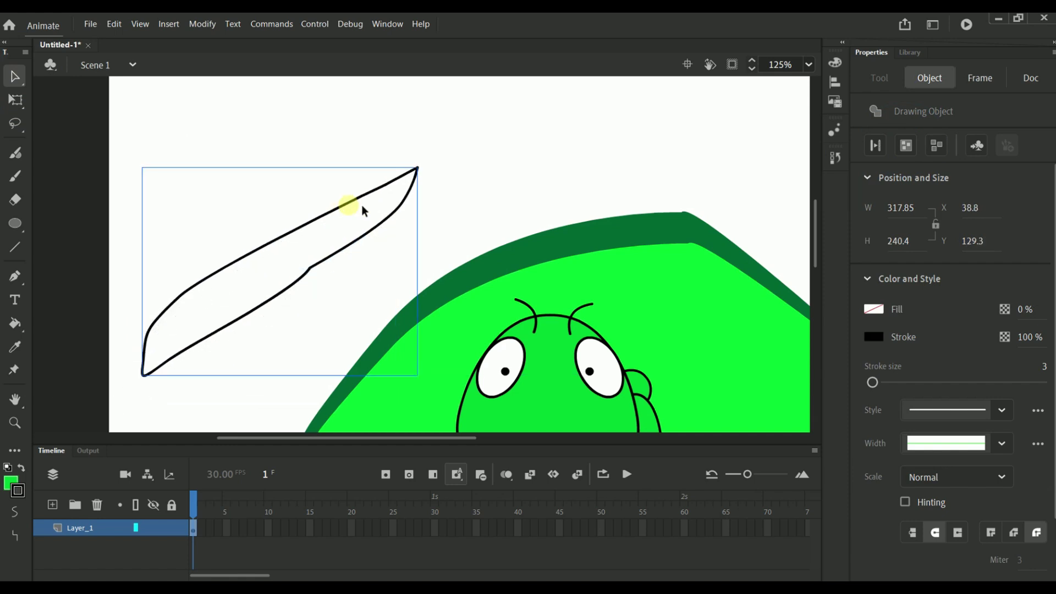
Fill the leaf vein with dark teal #003333, remove its stroke and deselect it
{"action": "left_click", "coordinate": [889, 307]}
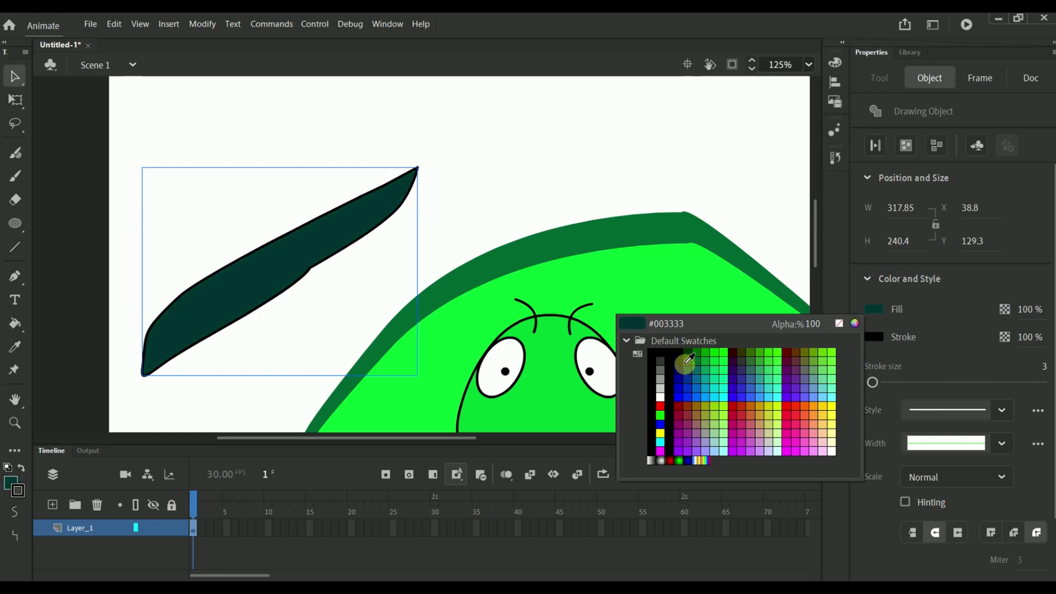
{"action": "left_click", "coordinate": [691, 358]}
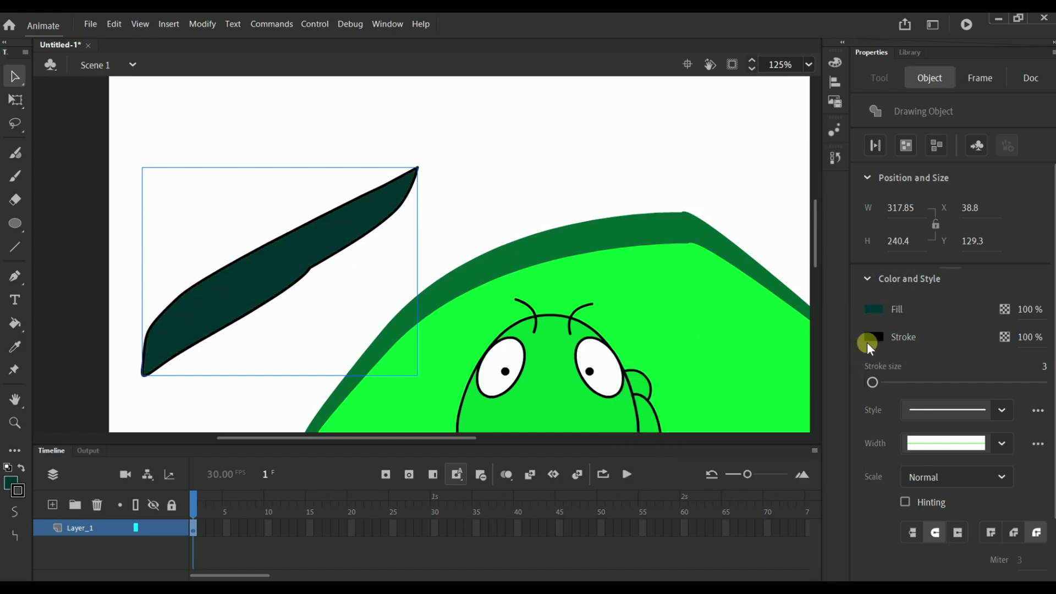
{"action": "left_click", "coordinate": [872, 337]}
{"action": "left_click", "coordinate": [839, 351]}
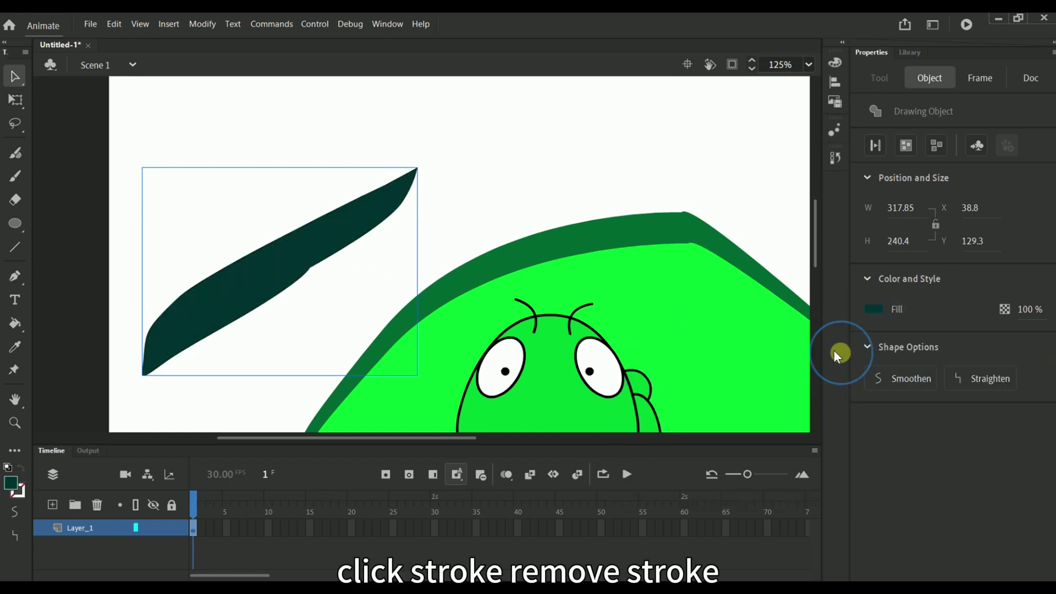
{"action": "left_click", "coordinate": [203, 141]}
Move the leaf vein onto the middle of the leaf, at about X 381, Y 309, and deselect it
{"action": "scroll", "coordinate": [335, 213], "scroll_direction": "down", "scroll_amount": 4}
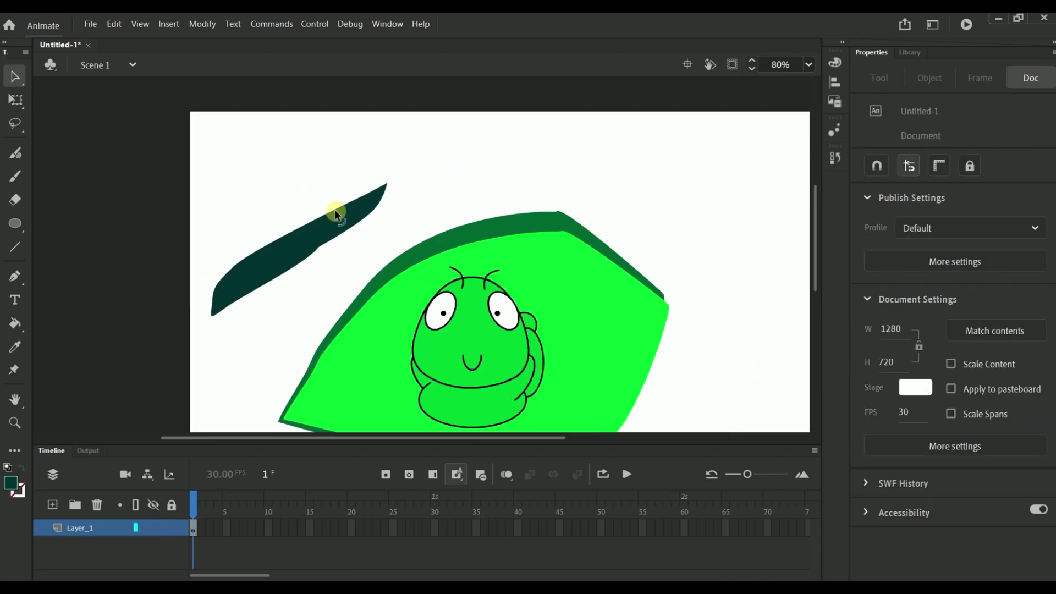
{"action": "scroll", "coordinate": [352, 272], "scroll_direction": "down", "scroll_amount": 4}
{"action": "scroll", "coordinate": [333, 240], "scroll_direction": "up", "scroll_amount": 2}
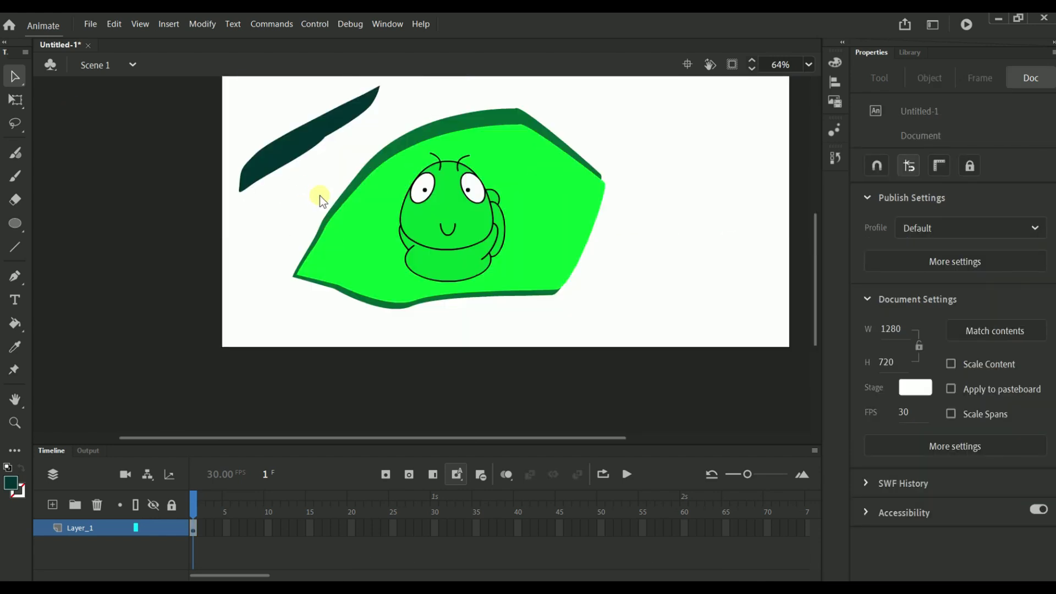
{"action": "left_click", "coordinate": [310, 145]}
{"action": "left_click_drag", "start_coordinate": [310, 144], "coordinate": [458, 220]}
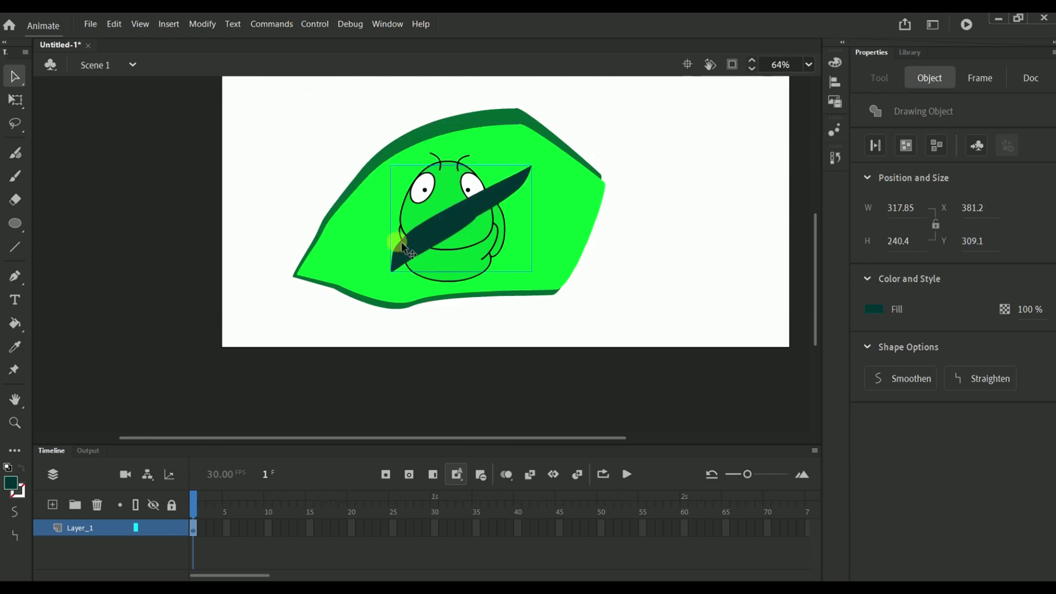
{"action": "left_click", "coordinate": [266, 243]}
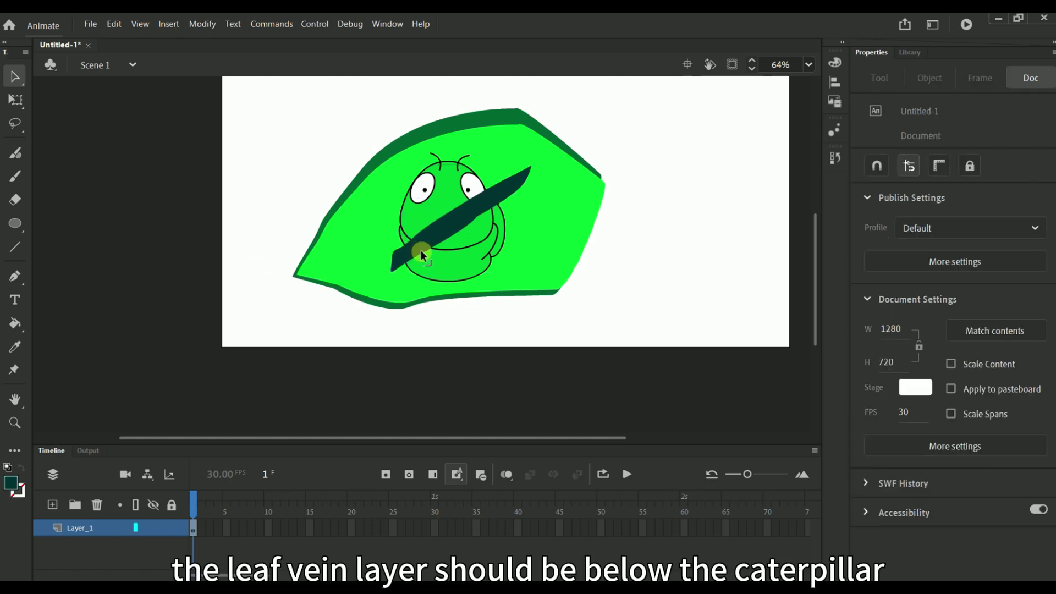
Curve the upper edge of the leaf vein inward near its lower-left end and send the vein to the back
{"action": "left_click_drag", "start_coordinate": [419, 247], "coordinate": [401, 257]}
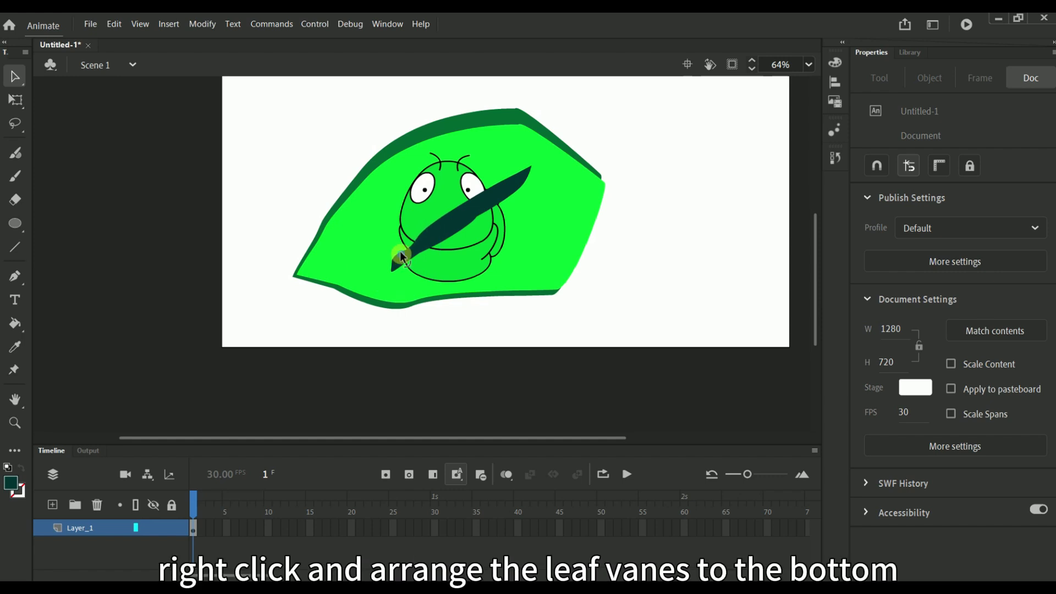
{"action": "right_click", "coordinate": [503, 200]}
{"action": "mouse_move", "coordinate": [605, 409]}
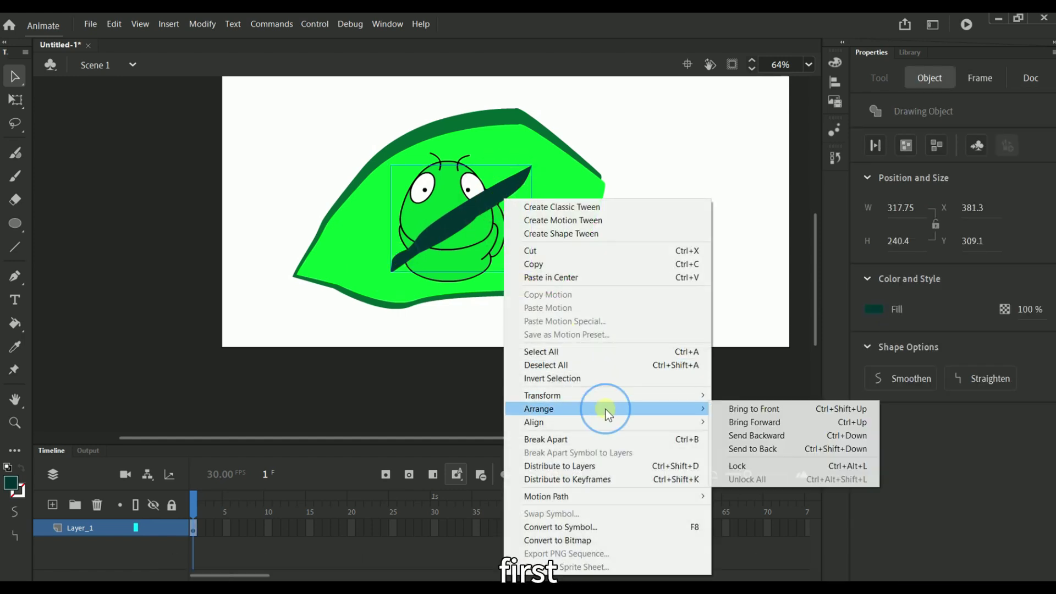
{"action": "left_click", "coordinate": [784, 449]}
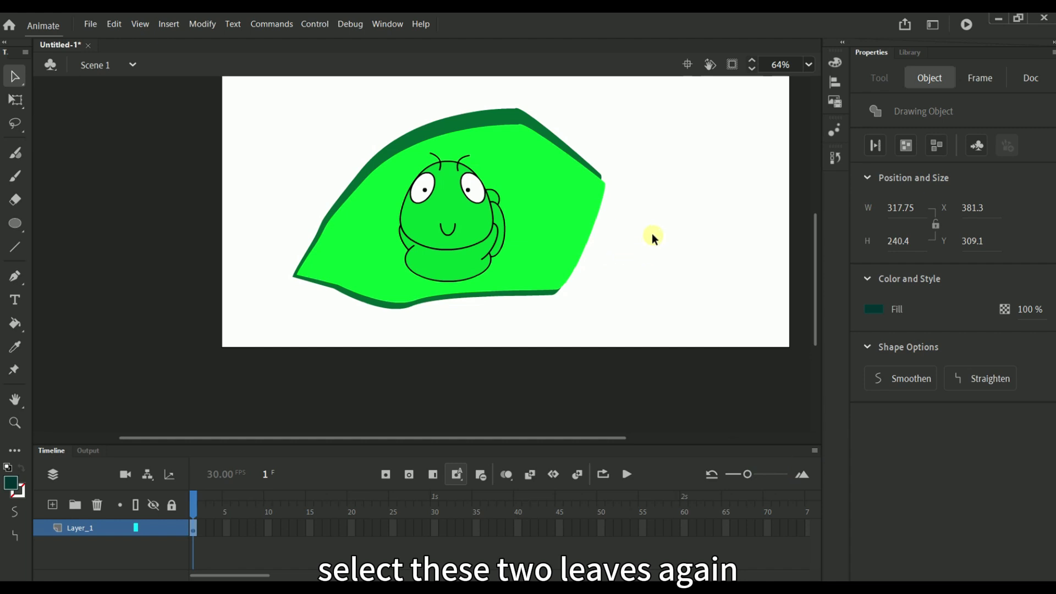
Send the light green leaf and its dark green shadow together to the back, beneath the vein, and deselect them
{"action": "left_click_drag", "start_coordinate": [653, 237], "coordinate": [574, 182]}
{"action": "right_click", "coordinate": [587, 188]}
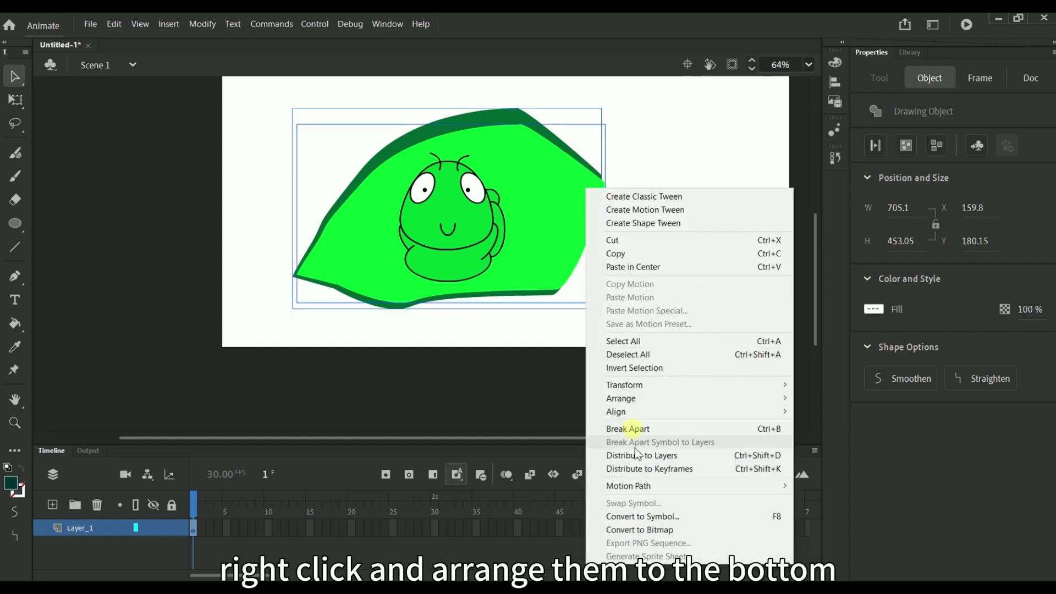
{"action": "mouse_move", "coordinate": [668, 400]}
{"action": "left_click", "coordinate": [824, 439]}
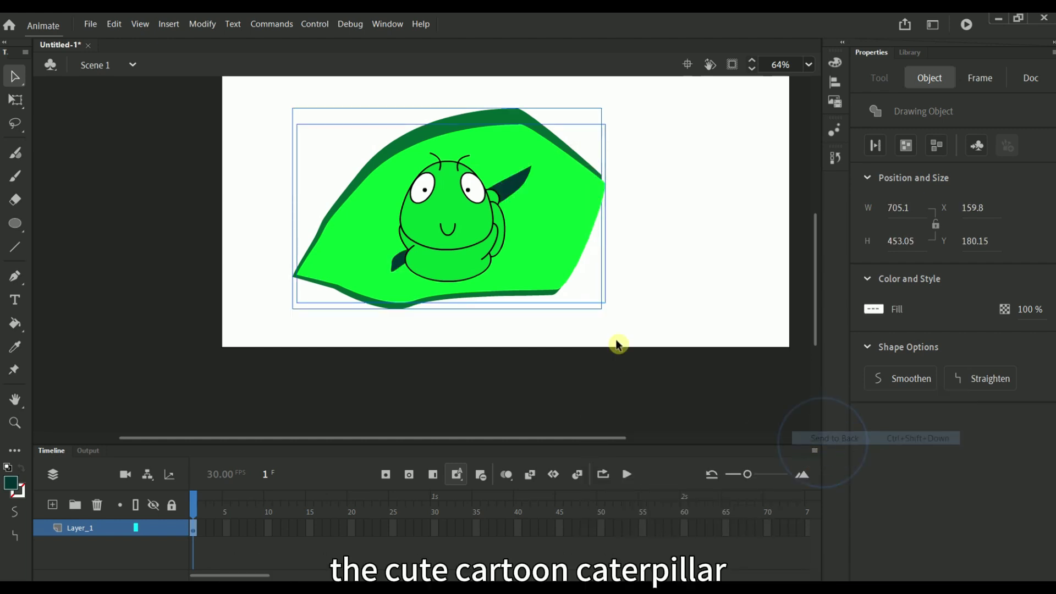
{"action": "left_click", "coordinate": [675, 259]}
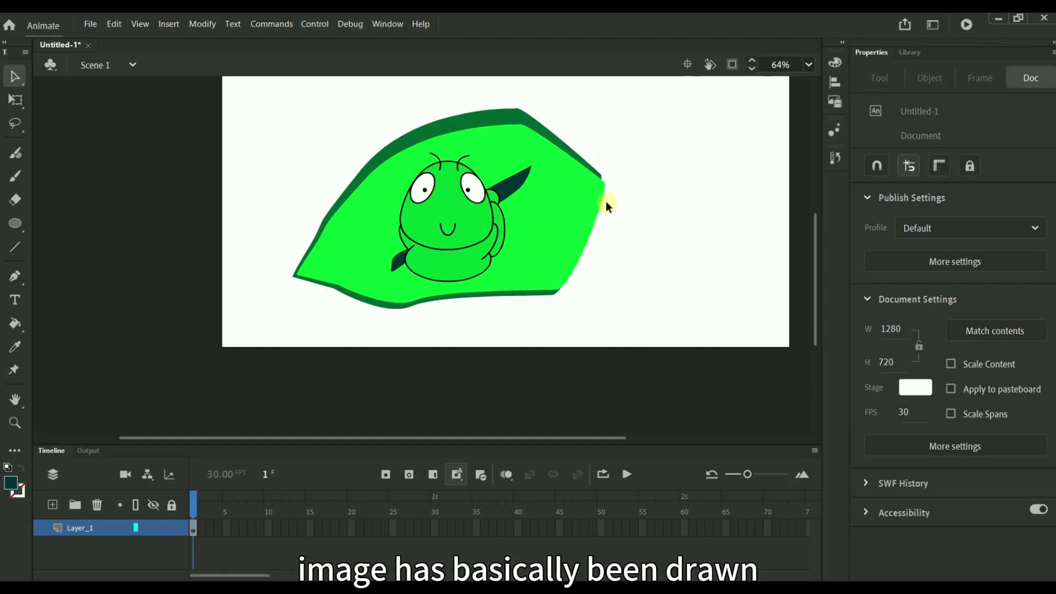
Change the document's stage color to pale green
{"action": "key", "text": "ctrl+1"}
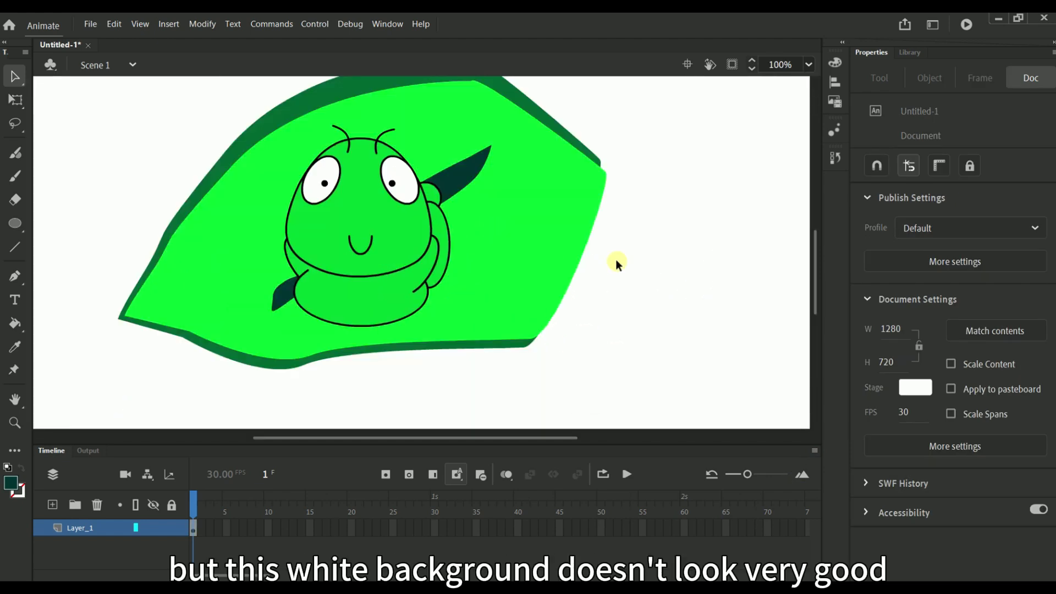
{"action": "scroll", "coordinate": [617, 260], "scroll_direction": "down", "scroll_amount": 1}
{"action": "scroll", "coordinate": [619, 257], "scroll_direction": "up", "scroll_amount": 1}
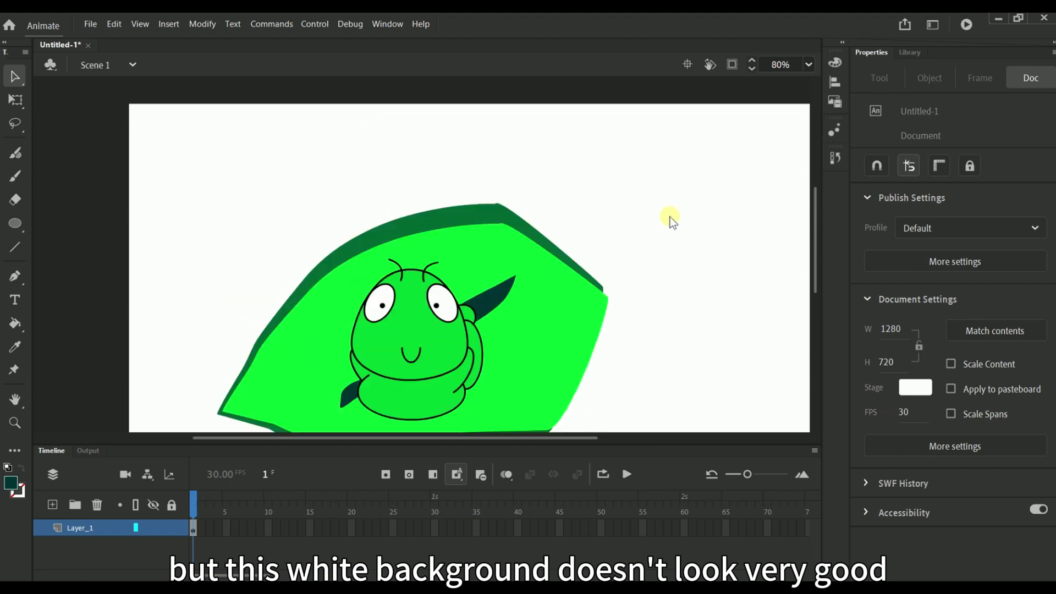
{"action": "scroll", "coordinate": [670, 216], "scroll_direction": "down", "scroll_amount": 1}
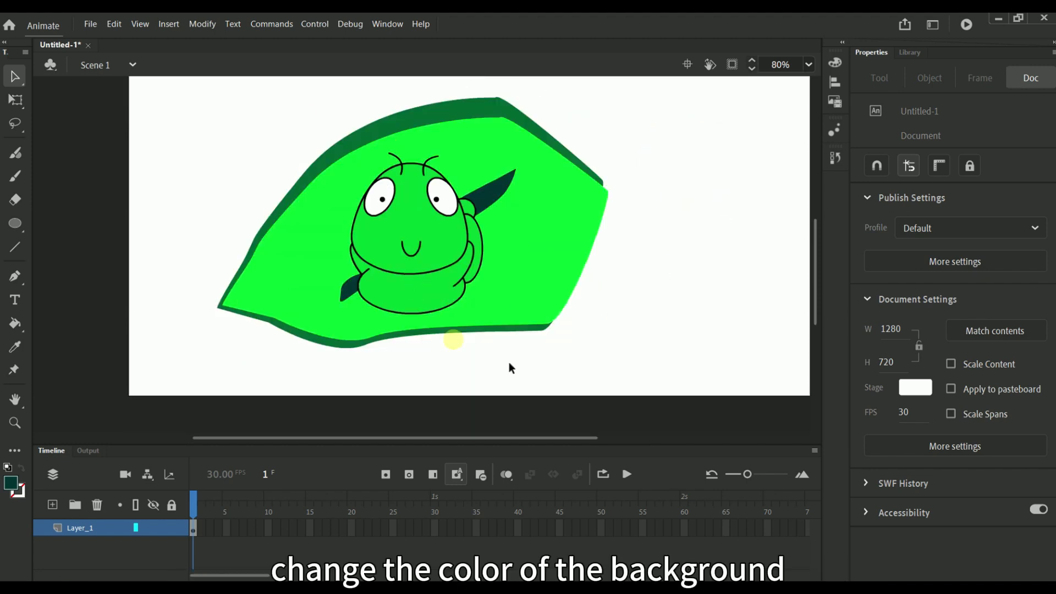
{"action": "left_click", "coordinate": [717, 250]}
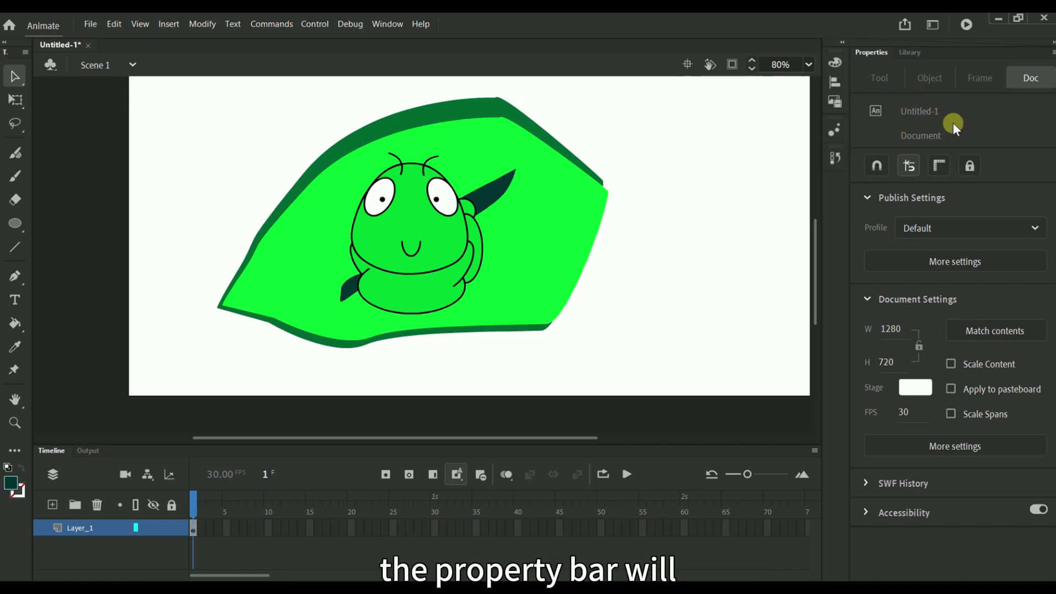
{"action": "left_click", "coordinate": [450, 260]}
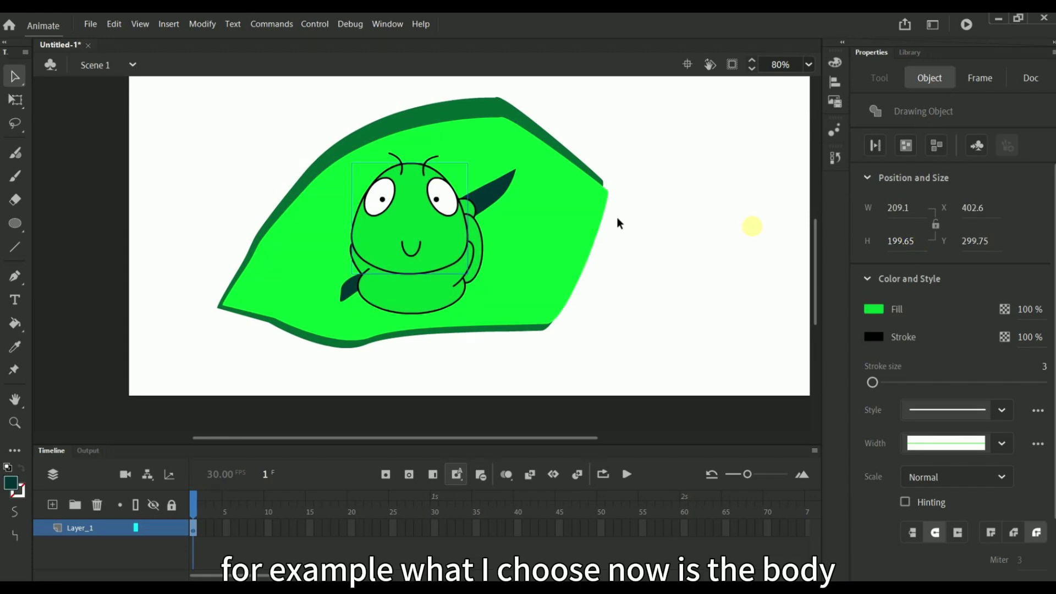
{"action": "left_click", "coordinate": [415, 288]}
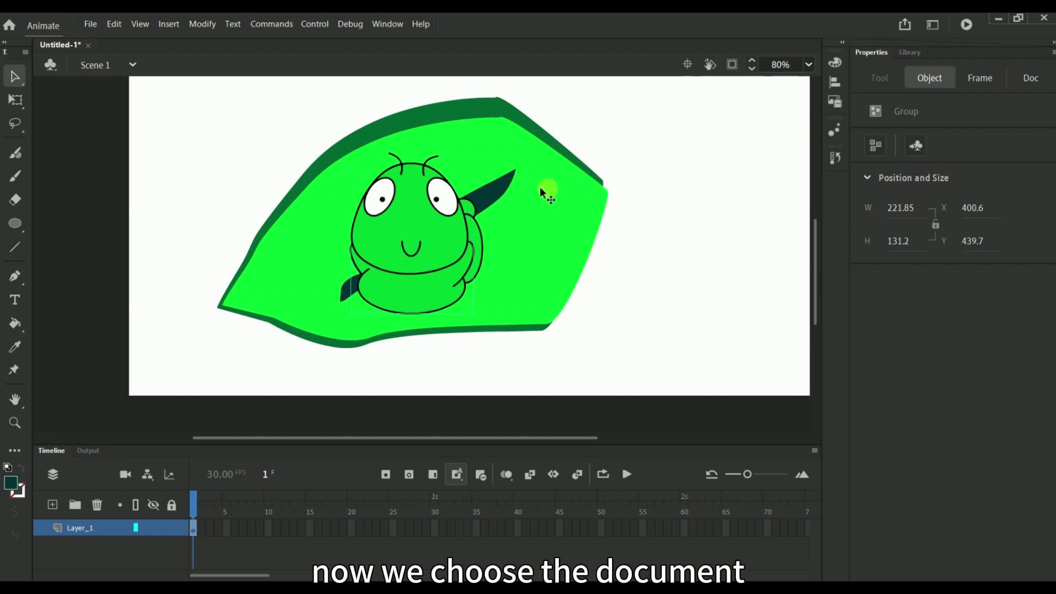
{"action": "left_click", "coordinate": [165, 328]}
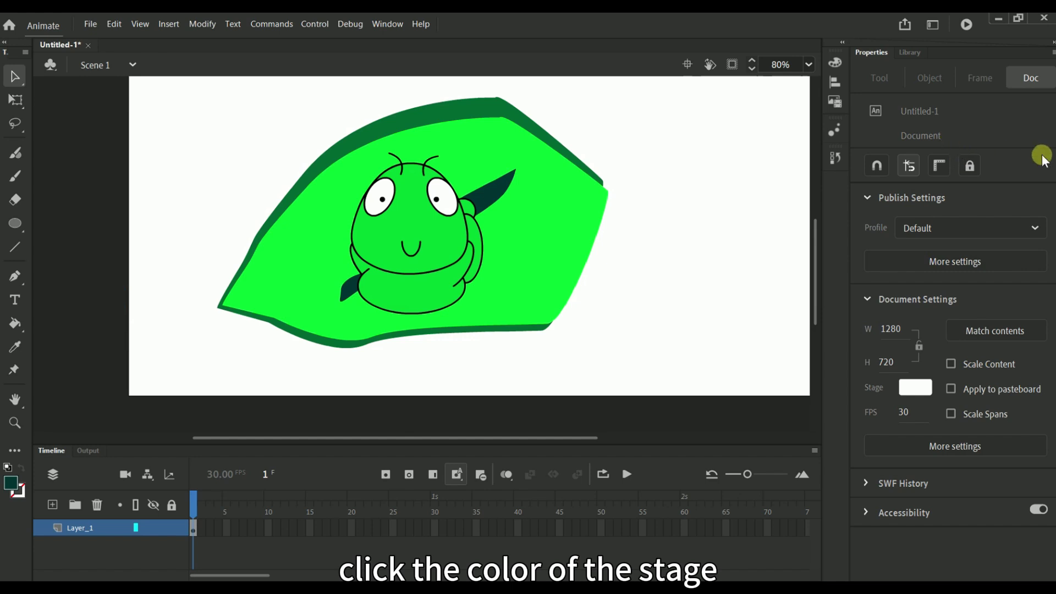
{"action": "left_click", "coordinate": [916, 387]}
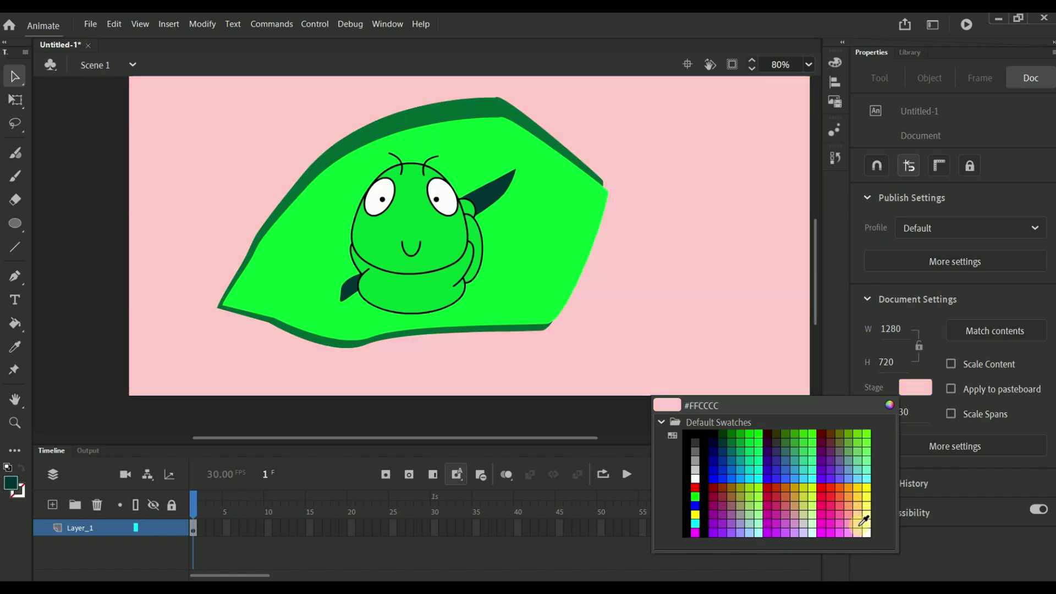
{"action": "left_click", "coordinate": [814, 523]}
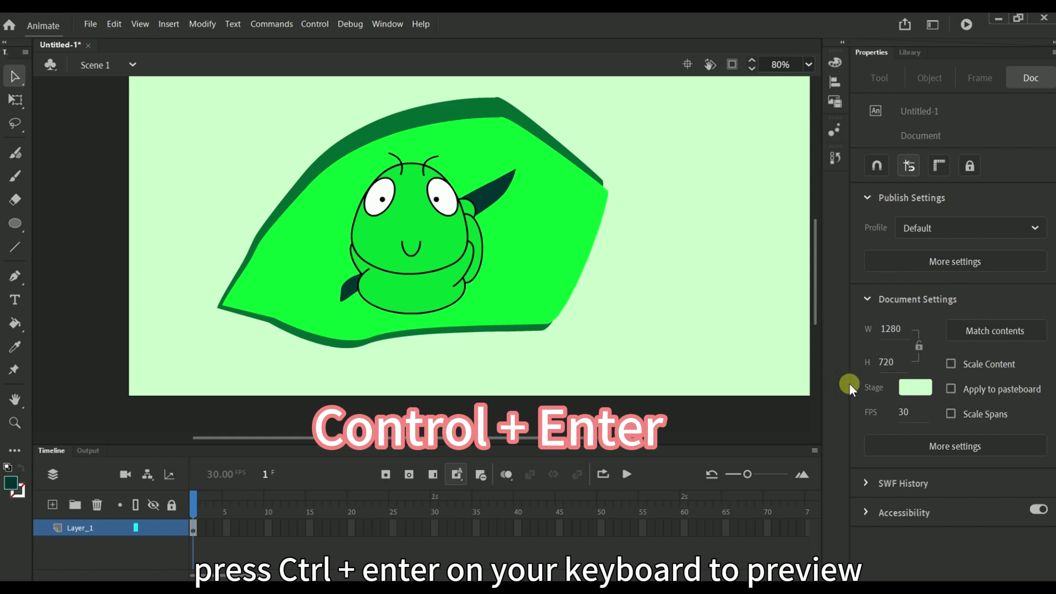
Preview the drawing as a test movie, examine it in the preview window and close the preview
{"action": "key", "text": "ctrl+Return"}
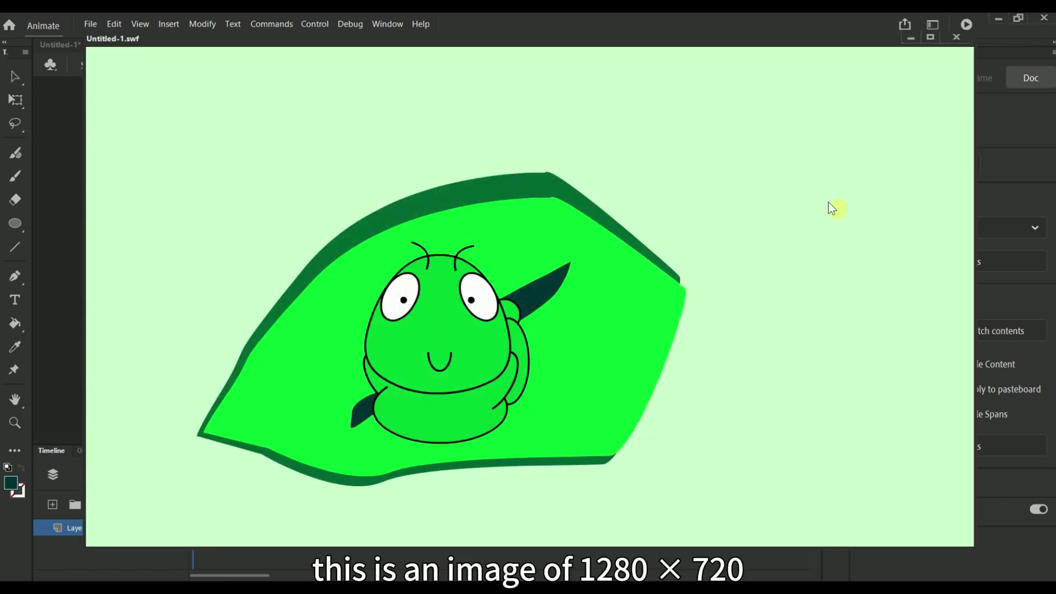
{"action": "left_click_drag", "start_coordinate": [426, 48], "coordinate": [418, 56]}
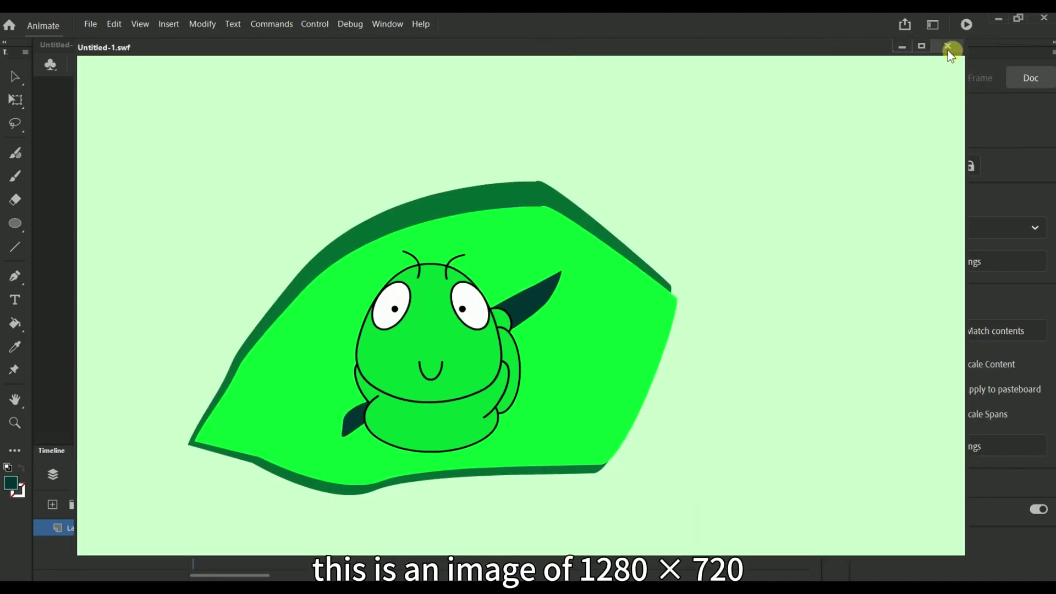
{"action": "left_click", "coordinate": [922, 47]}
{"action": "left_click", "coordinate": [1020, 17]}
{"action": "left_click_drag", "start_coordinate": [642, 49], "coordinate": [664, 44]}
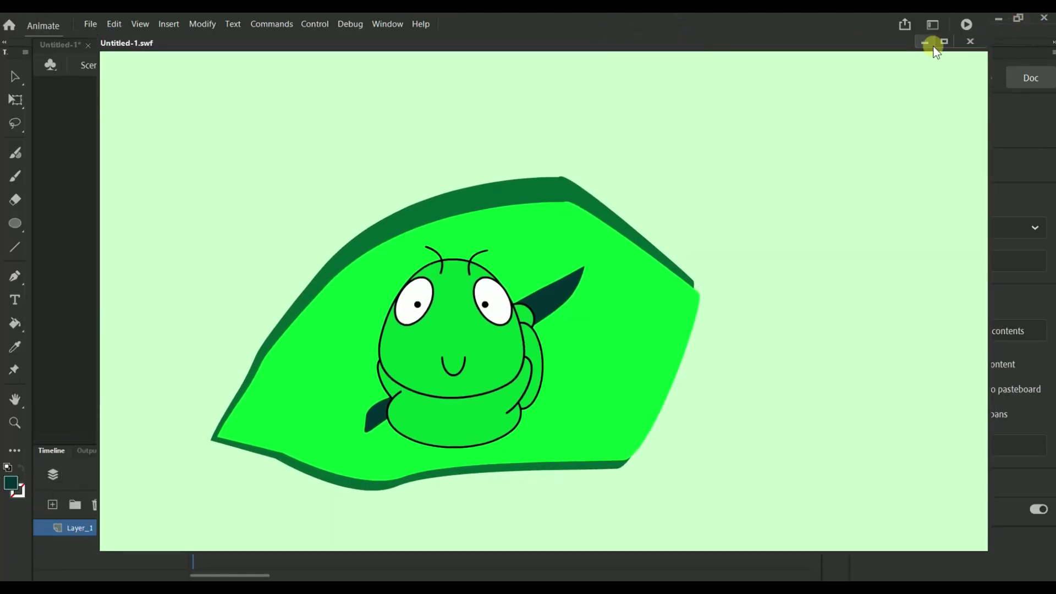
{"action": "left_click", "coordinate": [934, 46]}
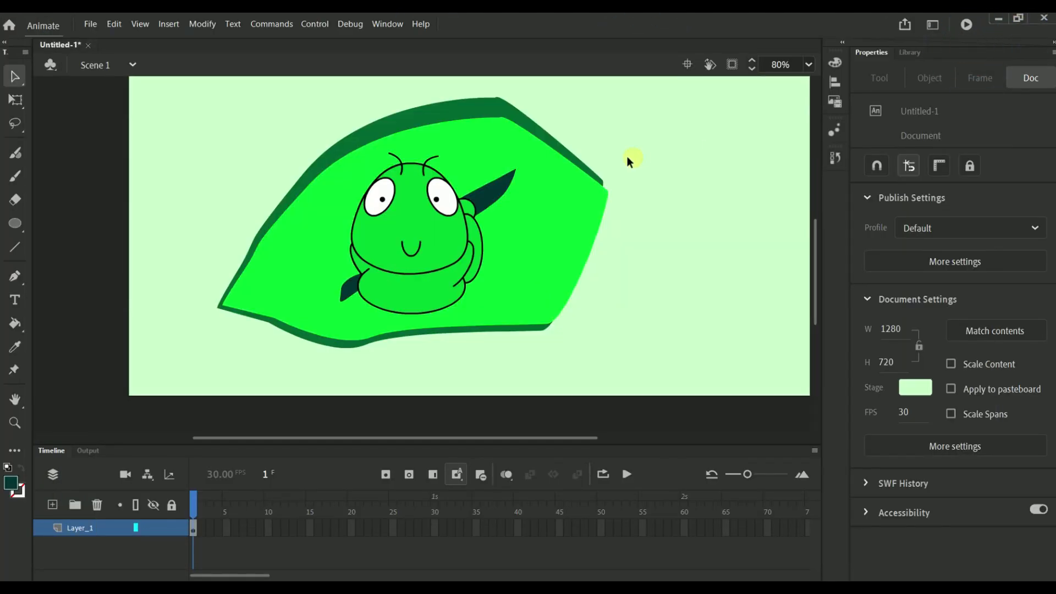
Check which file types the document can be saved as, leaving without saving
{"action": "left_click", "coordinate": [90, 22]}
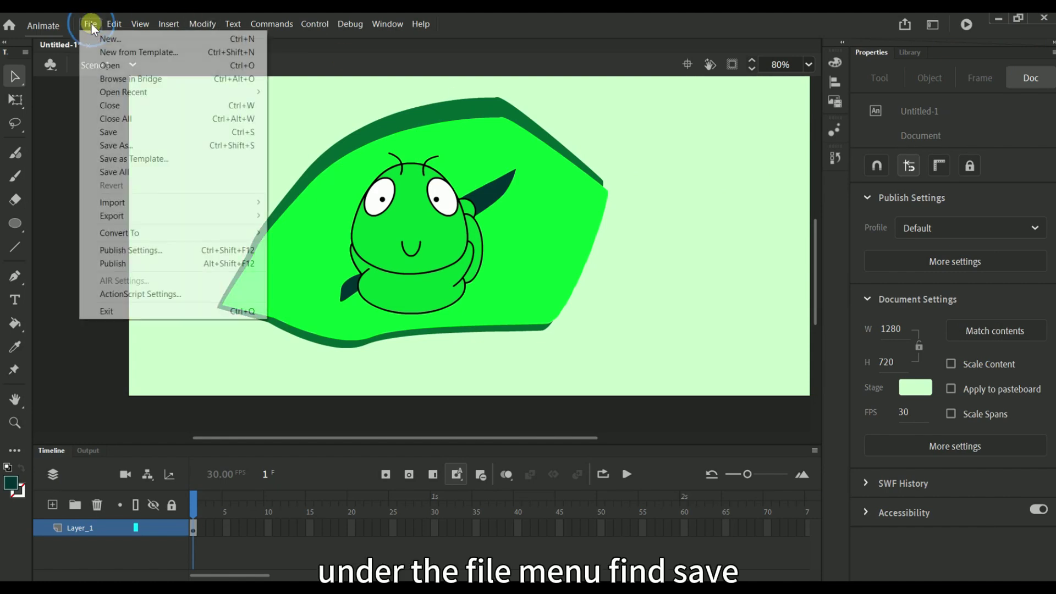
{"action": "left_click", "coordinate": [117, 131]}
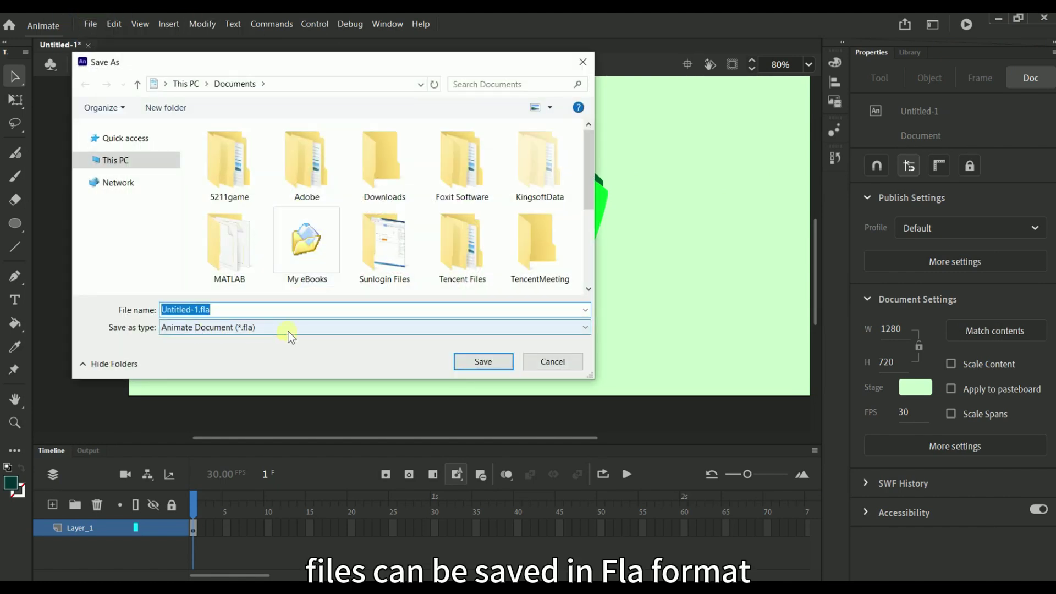
{"action": "left_click", "coordinate": [286, 330]}
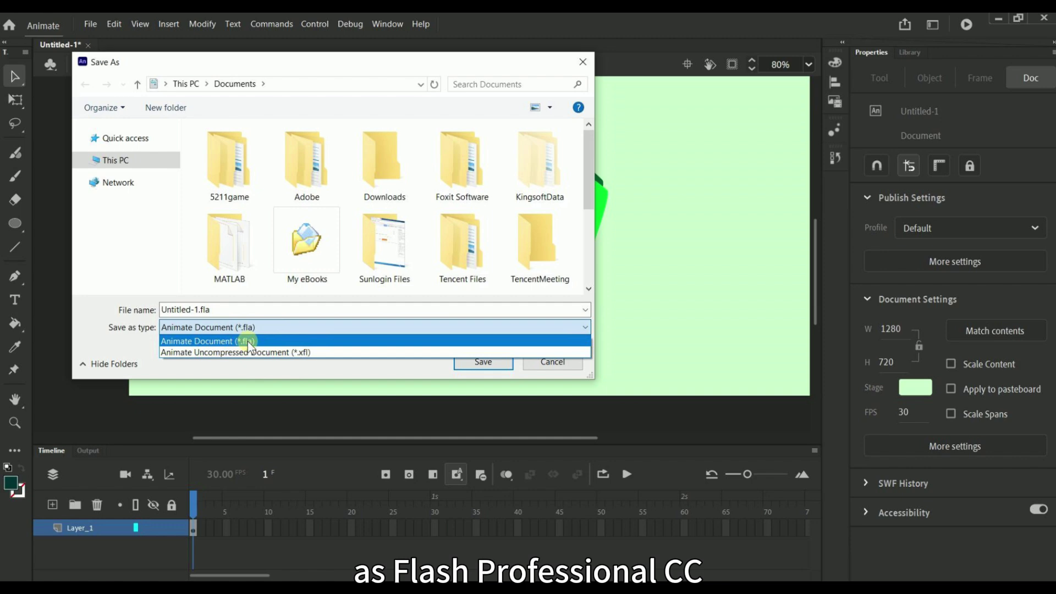
{"action": "left_click", "coordinate": [291, 332]}
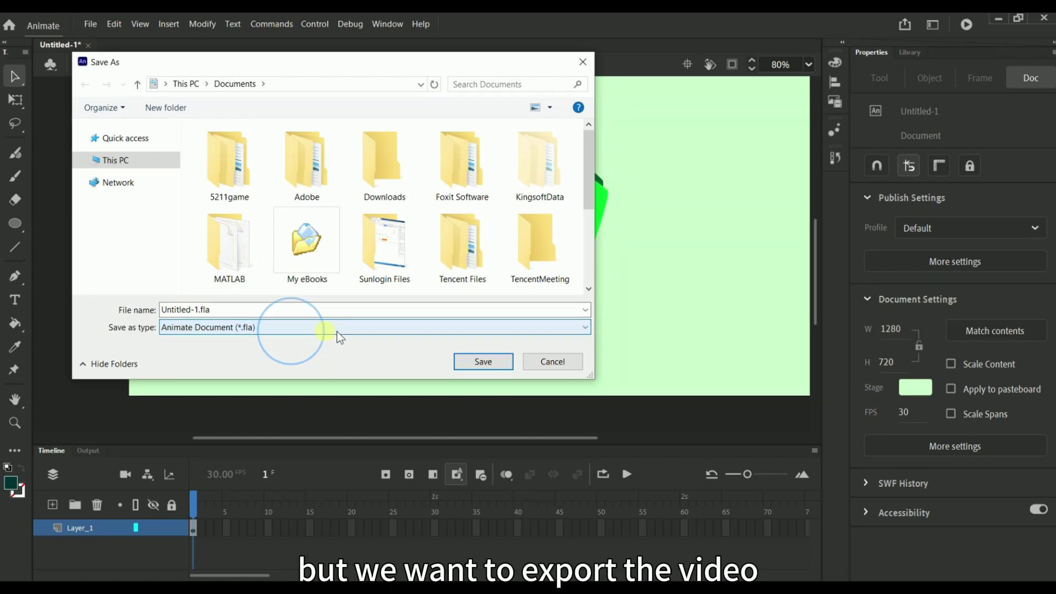
{"action": "left_click", "coordinate": [553, 362]}
Export the document as the SWF movie Untitled-1.swf and play the exported file in Swiff Player
{"action": "left_click", "coordinate": [88, 24]}
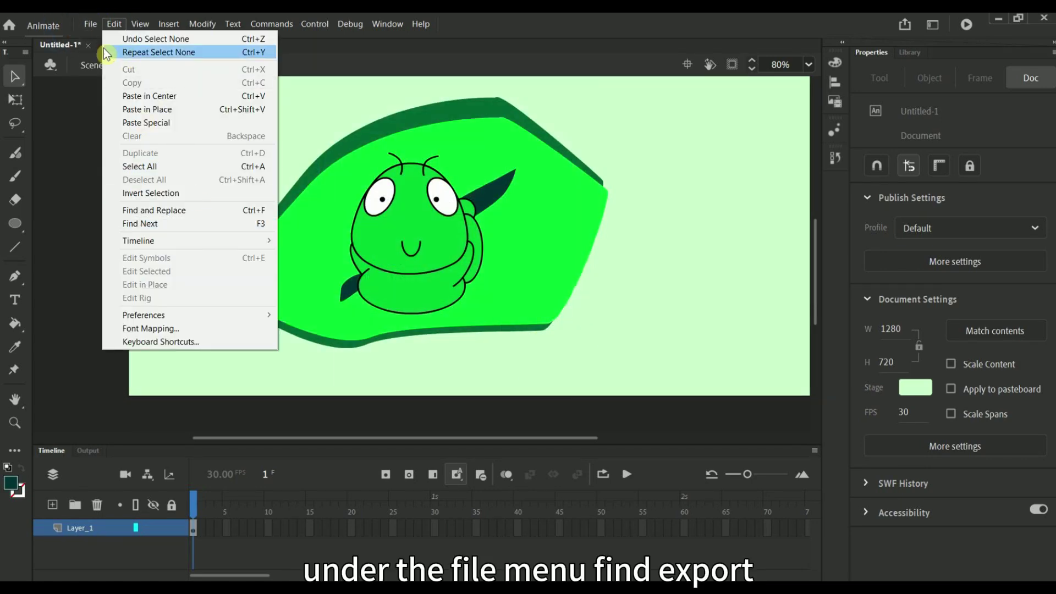
{"action": "mouse_move", "coordinate": [138, 217]}
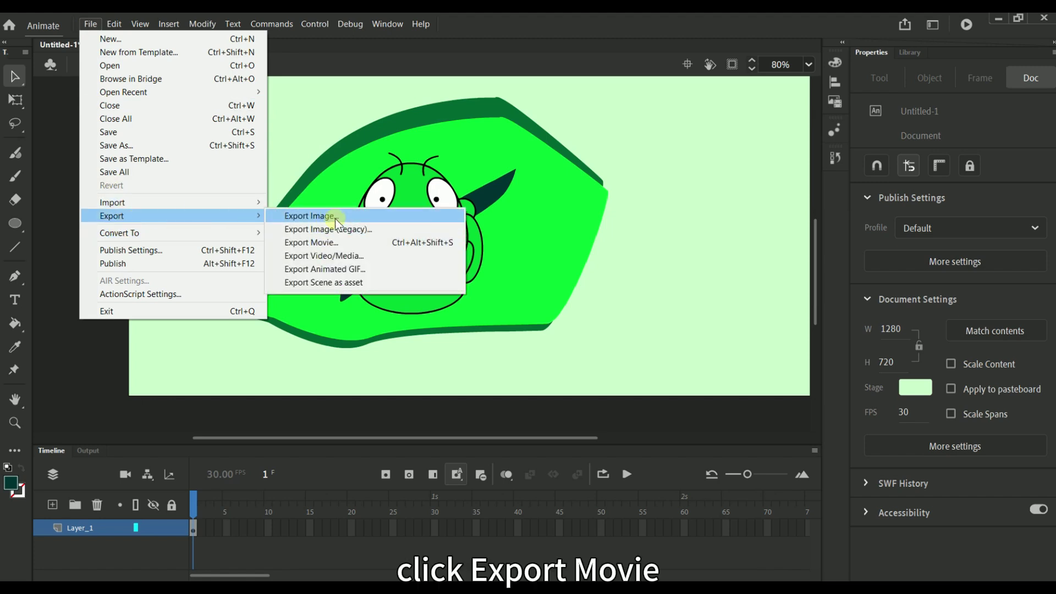
{"action": "left_click", "coordinate": [353, 245]}
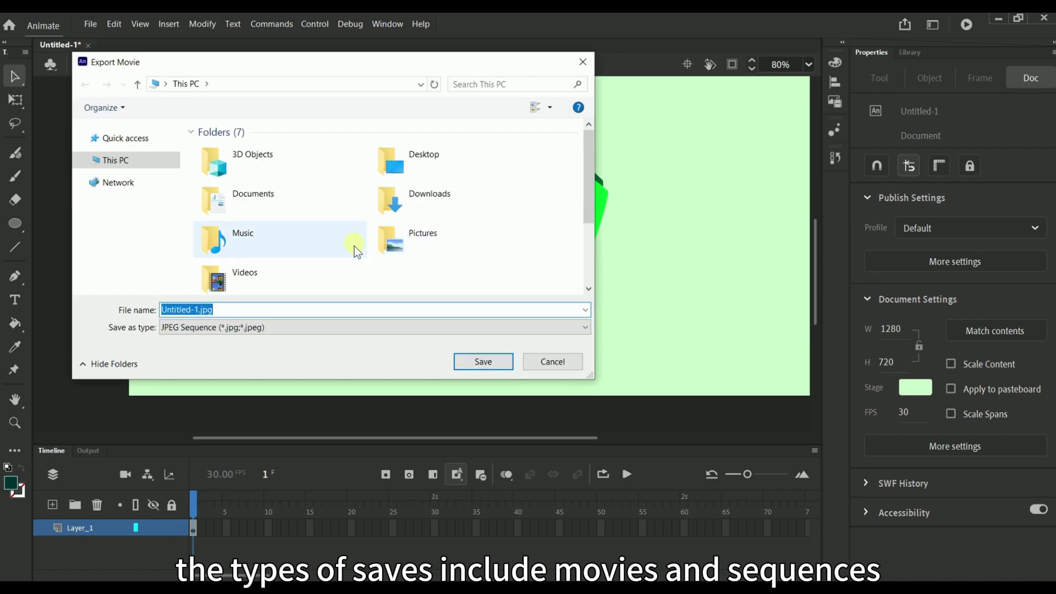
{"action": "left_click", "coordinate": [230, 328]}
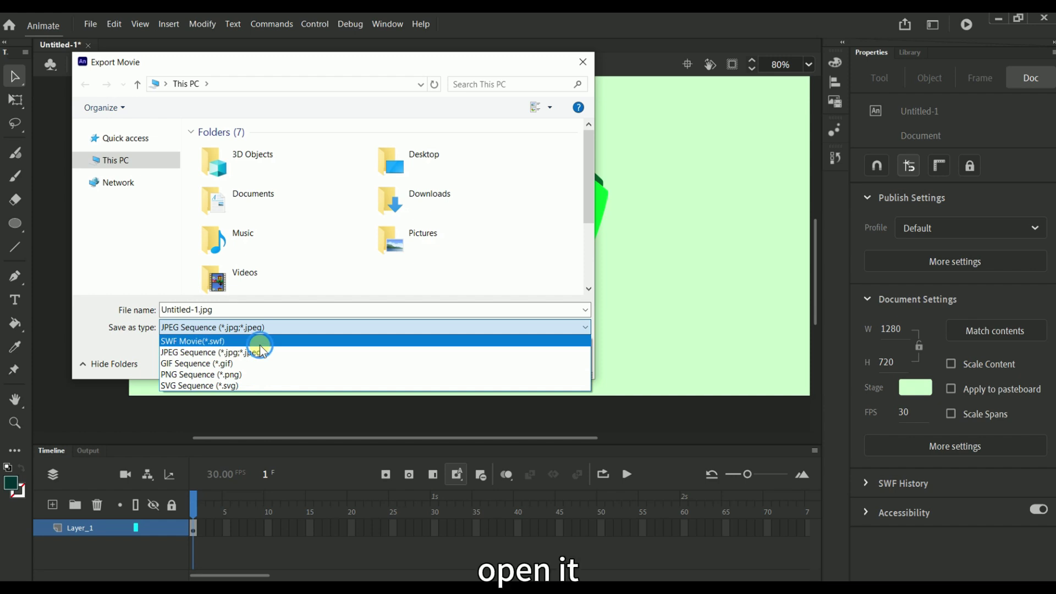
{"action": "left_click", "coordinate": [259, 342]}
{"action": "left_click", "coordinate": [481, 361]}
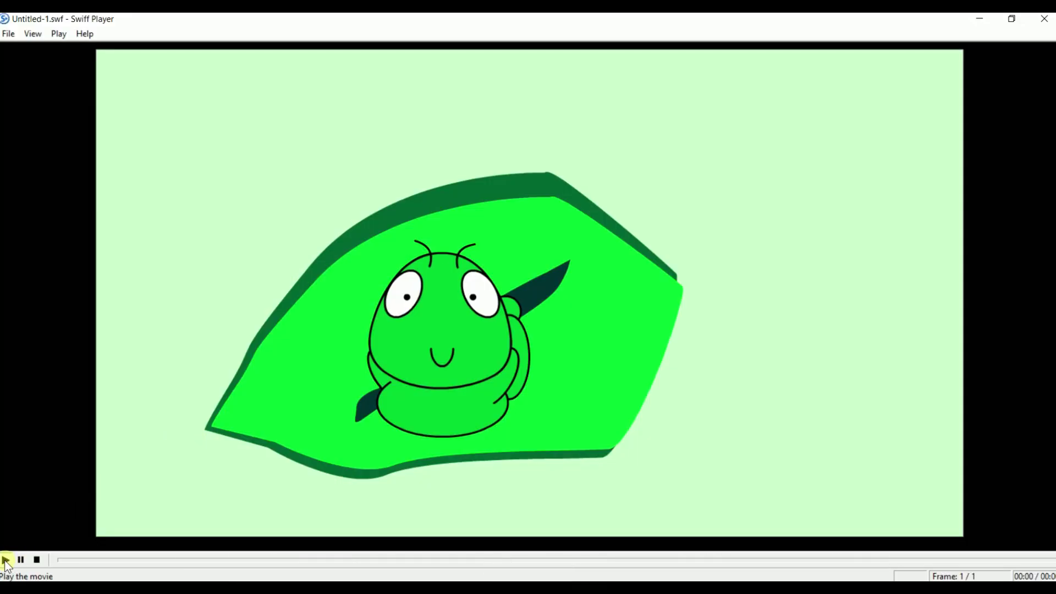
{"action": "left_click", "coordinate": [6, 560]}
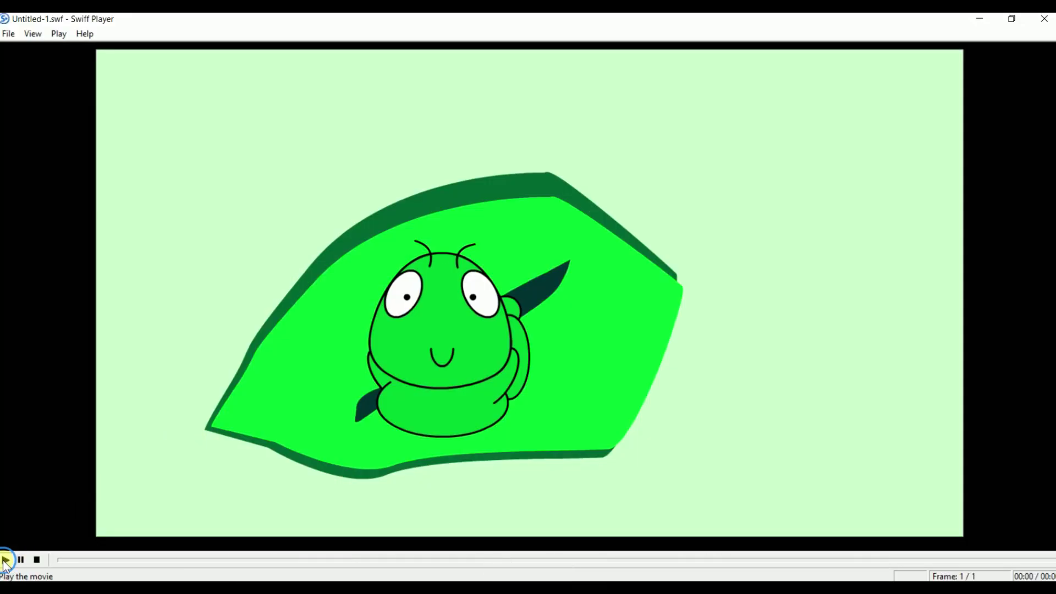